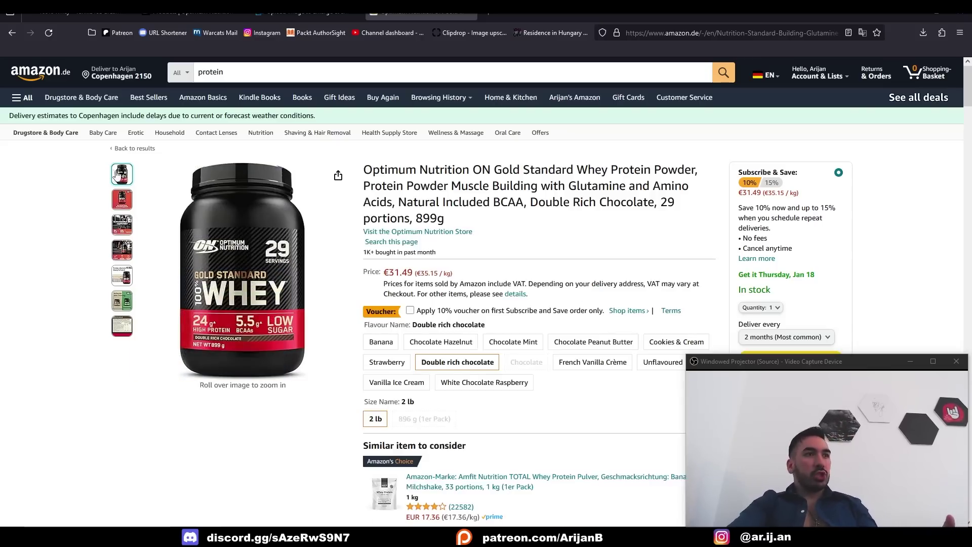
- Enlarge the Gold Standard Whey product photo and save it as 71c0GpPsmUL._AC_SL1500_.jpg in the Whey folder
{"action": "left_click", "coordinate": [243, 268]}
{"action": "right_click", "coordinate": [386, 290]}
{"action": "left_click", "coordinate": [416, 314]}
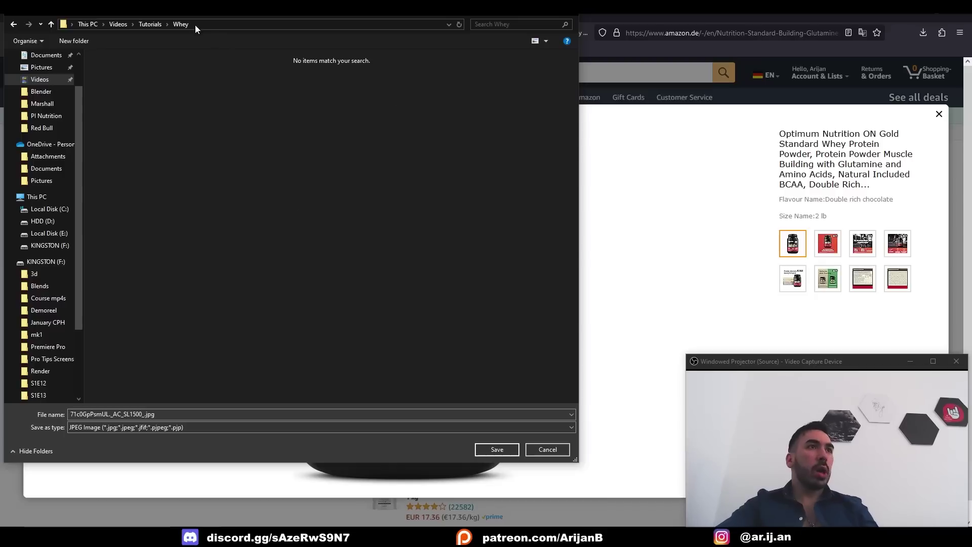
{"action": "key", "text": "Return"}
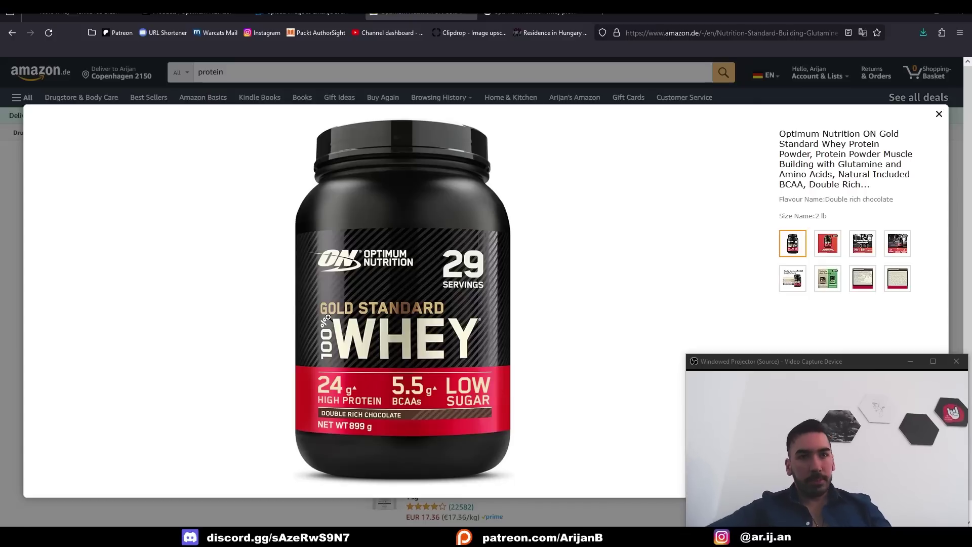
- Search Google Images for "whey protein label" and examine the results for a flat wraparound label
{"action": "left_click", "coordinate": [531, 11]}
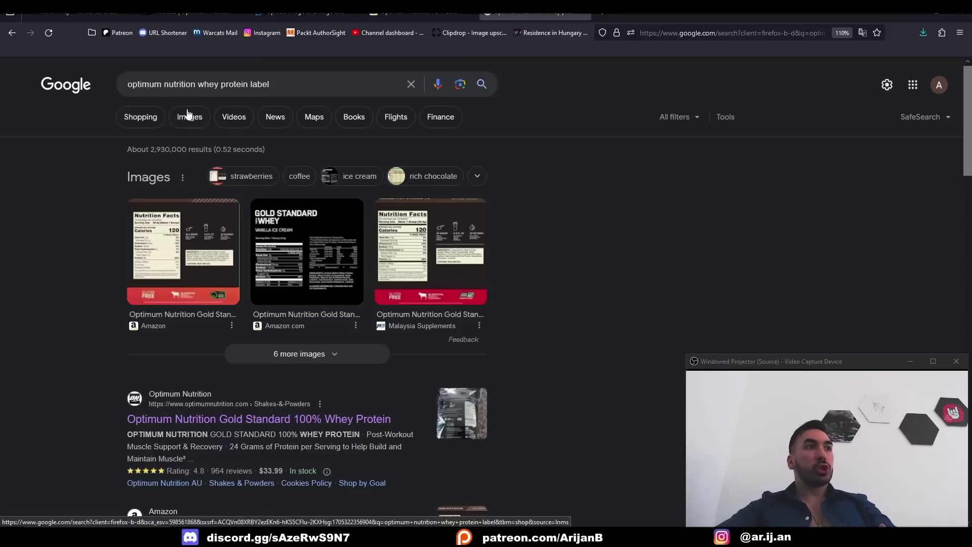
{"action": "left_click_drag", "start_coordinate": [275, 87], "coordinate": [117, 91]}
{"action": "left_click", "coordinate": [75, 198]}
{"action": "left_click", "coordinate": [188, 118]}
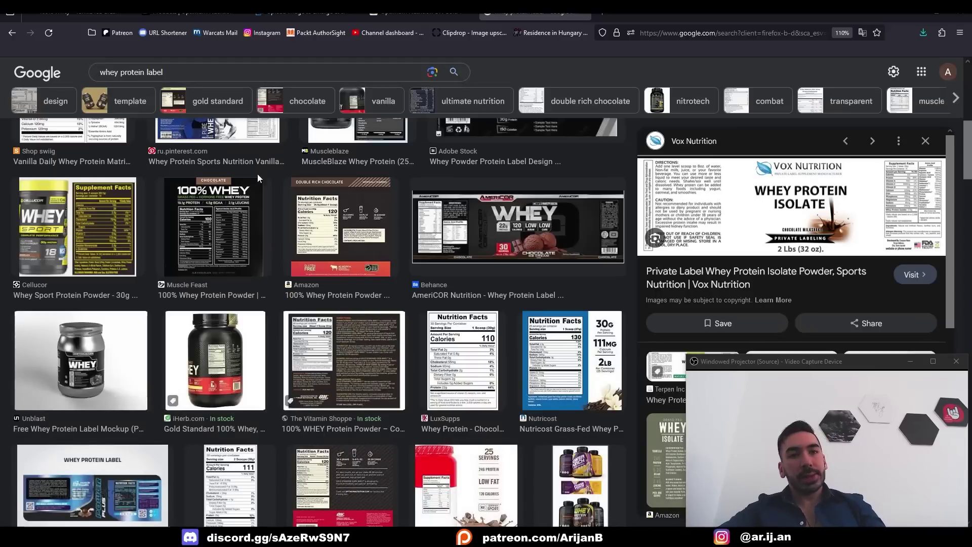
{"action": "scroll", "coordinate": [504, 310], "scroll_direction": "down", "scroll_amount": 3}
{"action": "scroll", "coordinate": [732, 220], "scroll_direction": "down", "scroll_amount": 4}
{"action": "left_click", "coordinate": [700, 143]}
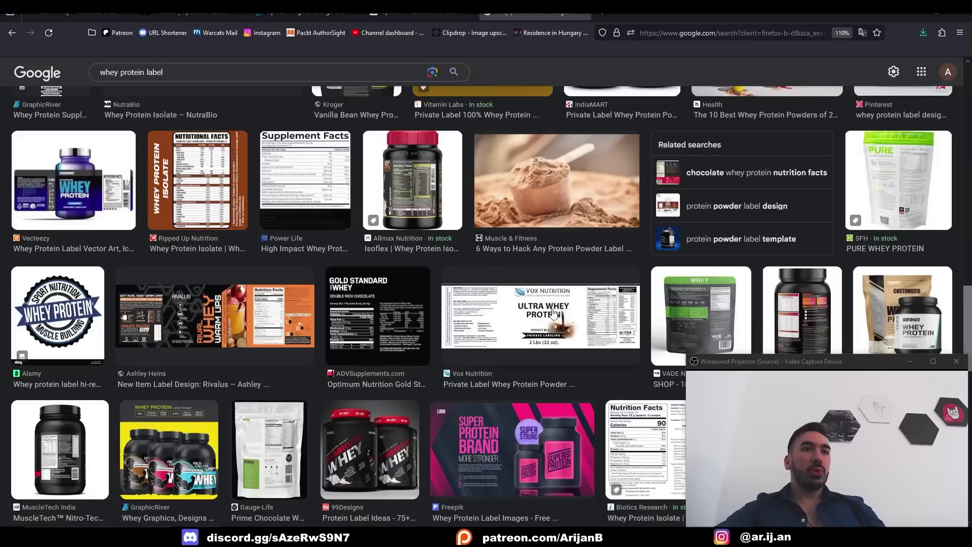
{"action": "scroll", "coordinate": [470, 316], "scroll_direction": "down", "scroll_amount": 2}
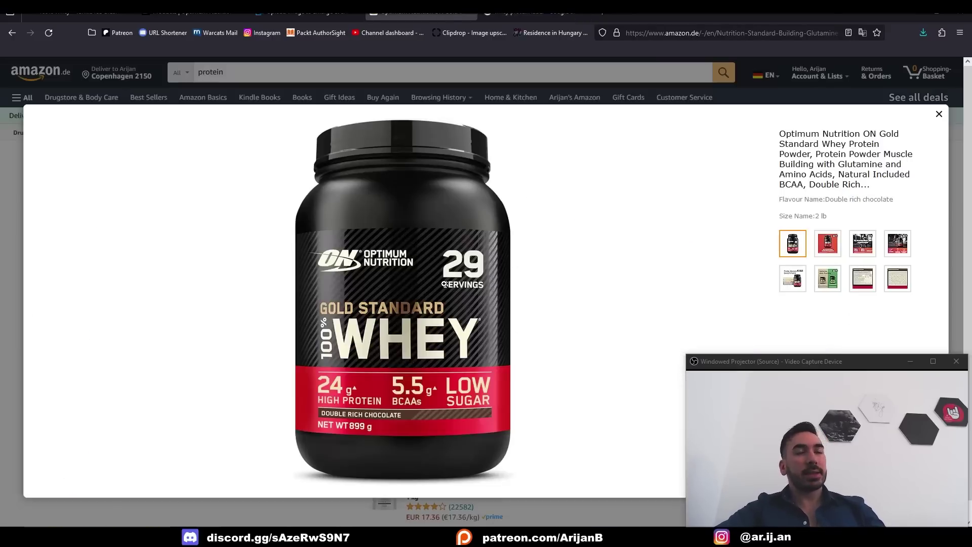
- Examine the "whey label" image results, previewing label designs and checking their resolution
{"action": "key", "text": "ctrl+Tab"}
{"action": "left_click", "coordinate": [444, 284]}
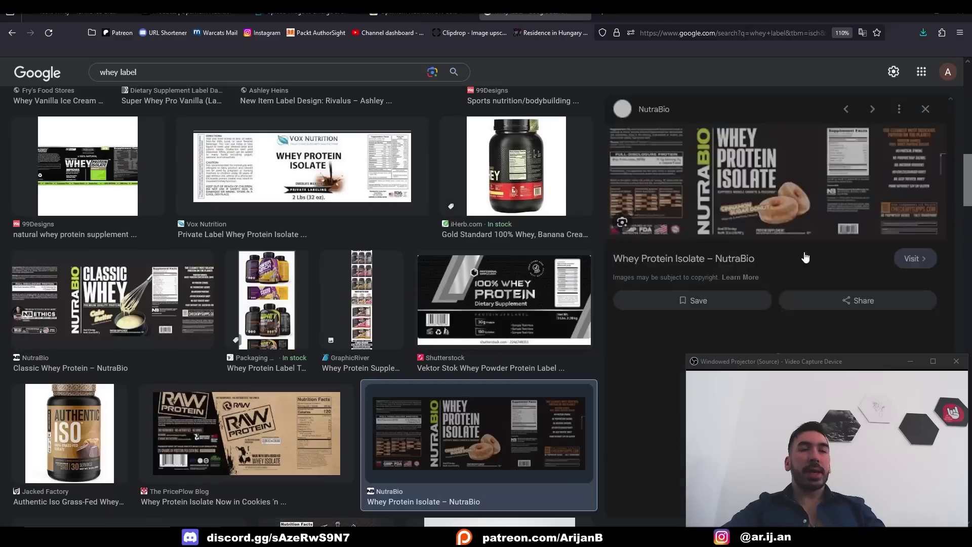
{"action": "right_click", "coordinate": [775, 201]}
{"action": "left_click", "coordinate": [707, 94]}
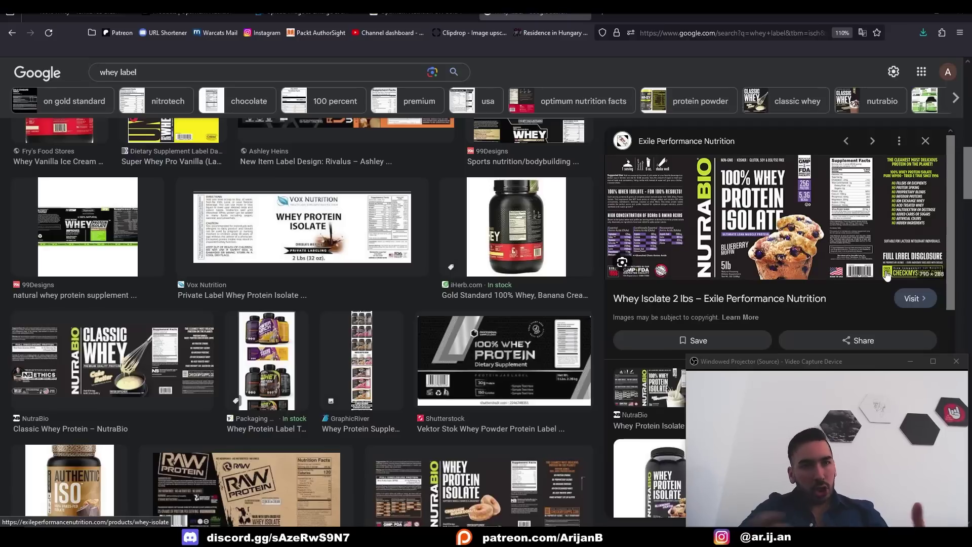
{"action": "scroll", "coordinate": [651, 356], "scroll_direction": "up", "scroll_amount": 1}
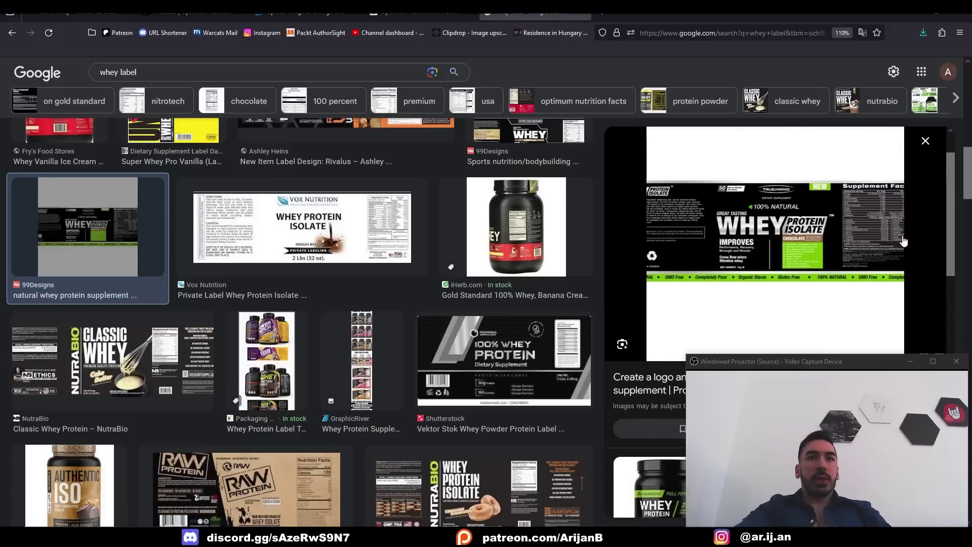
{"action": "scroll", "coordinate": [904, 239], "scroll_direction": "down", "scroll_amount": 1}
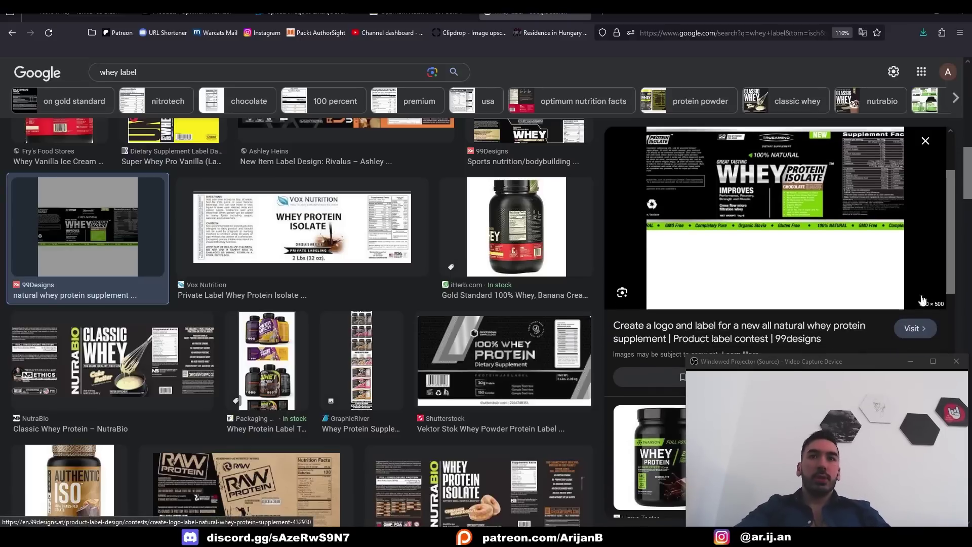
{"action": "scroll", "coordinate": [672, 193], "scroll_direction": "up", "scroll_amount": 1}
- Switch to Upscale.media and upload the saved red whey label image
{"action": "left_click", "coordinate": [303, 12]}
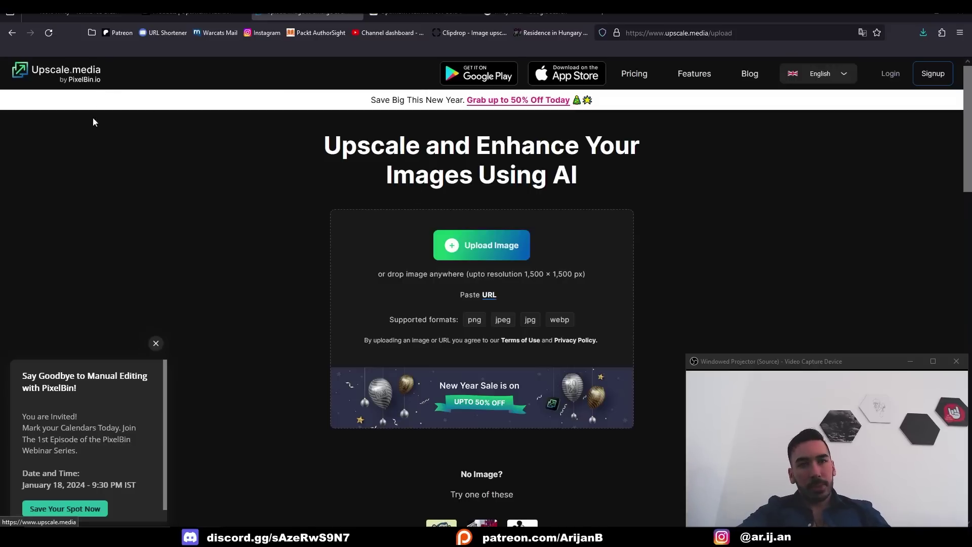
{"action": "left_click", "coordinate": [469, 253]}
{"action": "double_click", "coordinate": [169, 86]}
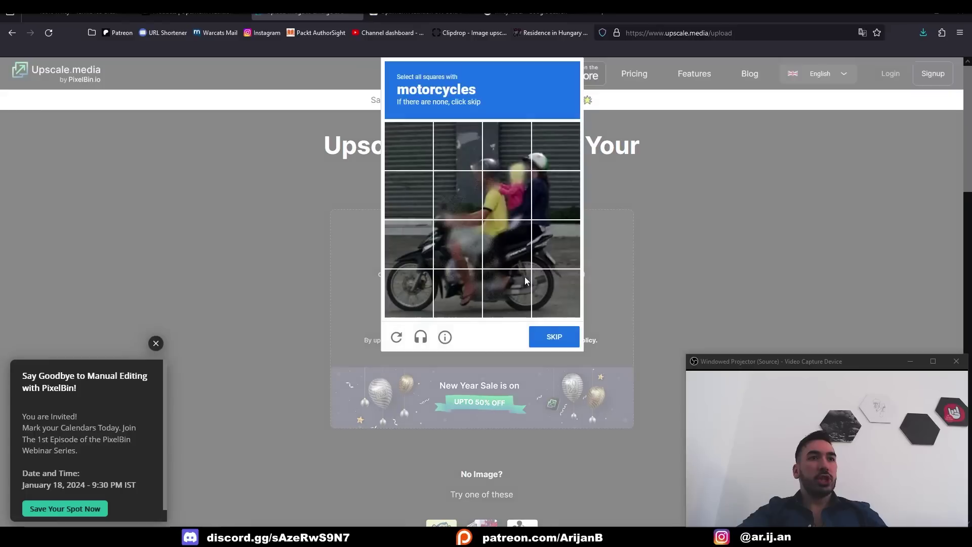
- Complete the image verification challenges, selecting every square that contains a motorcycle
{"action": "left_click", "coordinate": [411, 263]}
{"action": "left_click", "coordinate": [411, 291]}
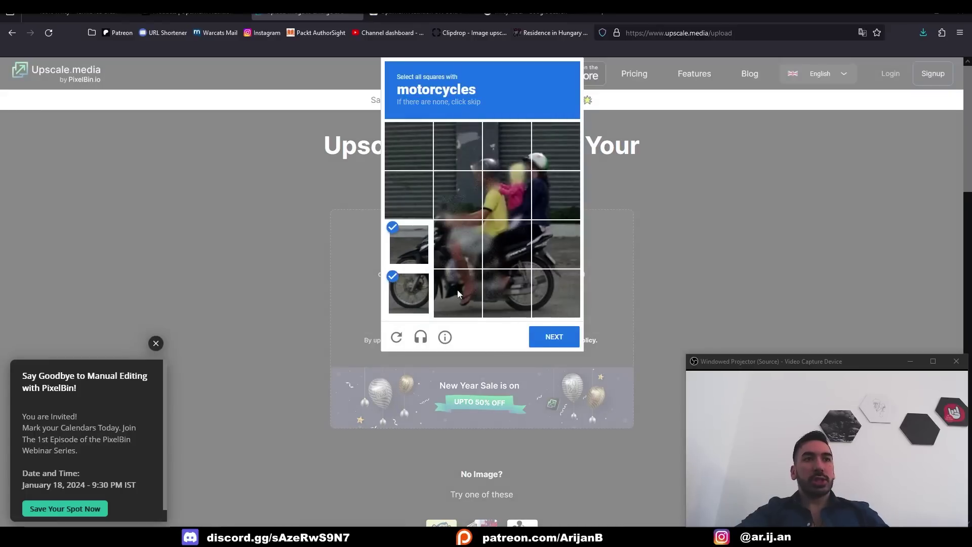
{"action": "left_click", "coordinate": [506, 292]}
{"action": "left_click", "coordinate": [555, 292]}
{"action": "left_click", "coordinate": [552, 242]}
{"action": "left_click", "coordinate": [472, 208]}
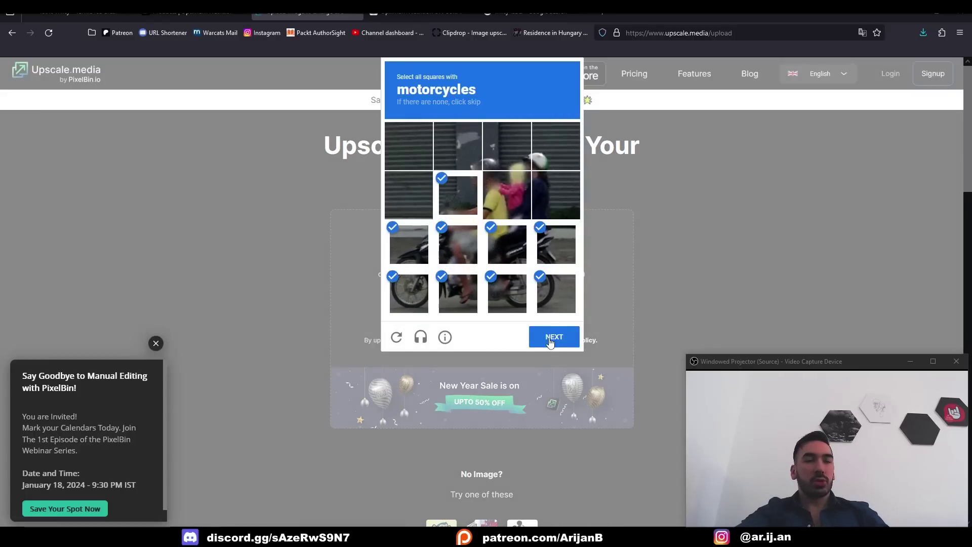
{"action": "left_click", "coordinate": [551, 343]}
{"action": "left_click", "coordinate": [409, 244]}
{"action": "left_click", "coordinate": [409, 293]}
{"action": "left_click", "coordinate": [457, 293]}
{"action": "left_click", "coordinate": [458, 244]}
{"action": "left_click", "coordinate": [457, 195]}
{"action": "left_click", "coordinate": [409, 195]}
{"action": "left_click", "coordinate": [409, 146]}
{"action": "left_click", "coordinate": [548, 340]}
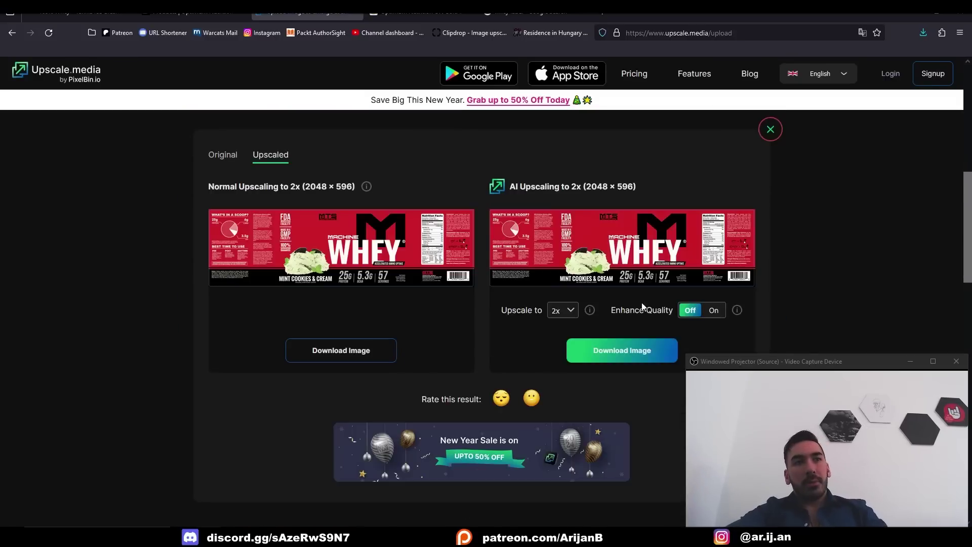
- Check the upscale factor options for the AI-upscaled label image
{"action": "left_click", "coordinate": [567, 311]}
{"action": "left_click", "coordinate": [823, 262]}
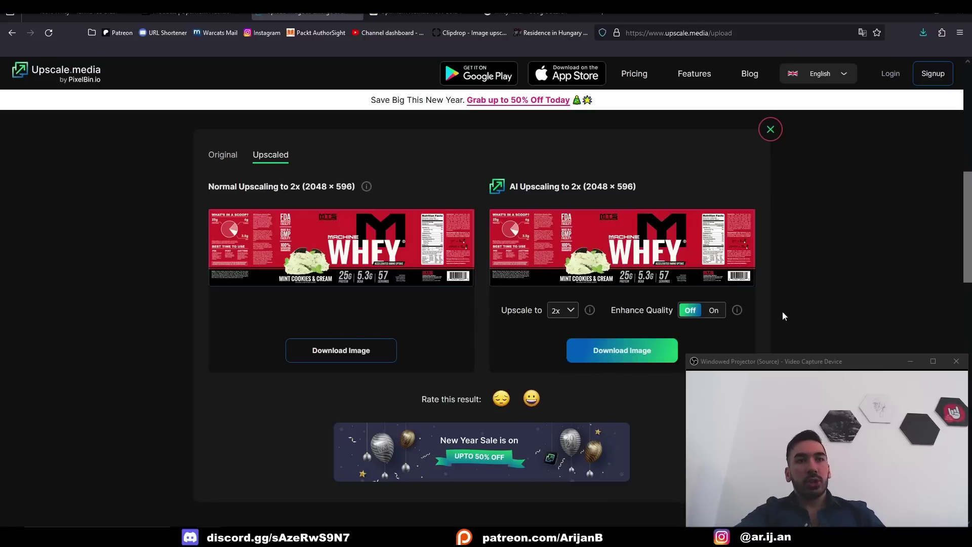
{"action": "scroll", "coordinate": [832, 291], "scroll_direction": "down", "scroll_amount": 4}
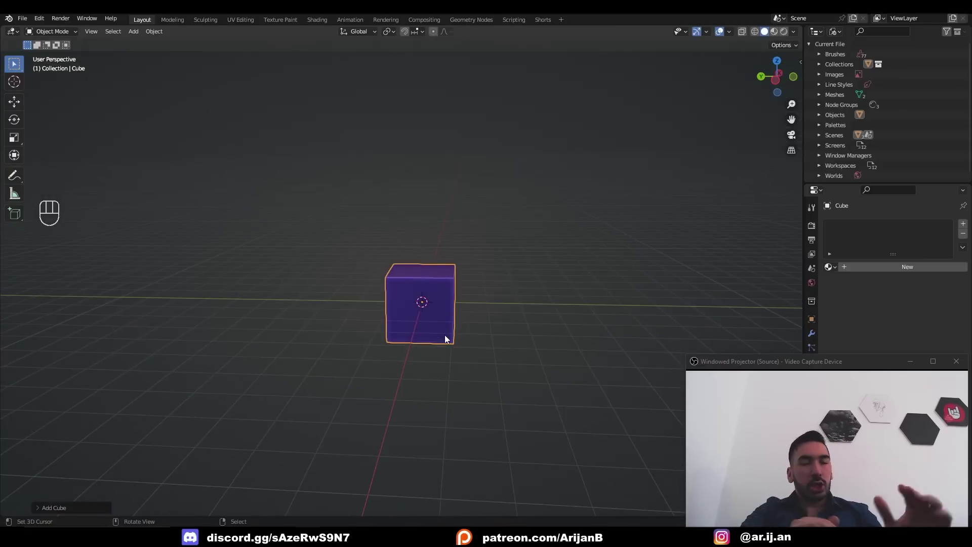
- In Blender, add the whey jar photo as a reference image in the right orthographic view
{"action": "key", "text": "KP_3"}
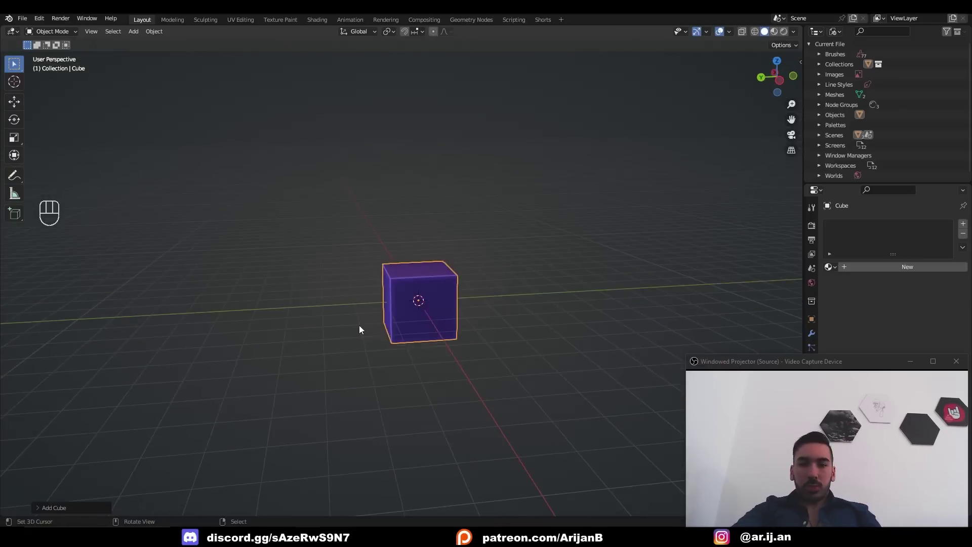
{"action": "key", "text": "shift+a"}
{"action": "mouse_move", "coordinate": [357, 431]}
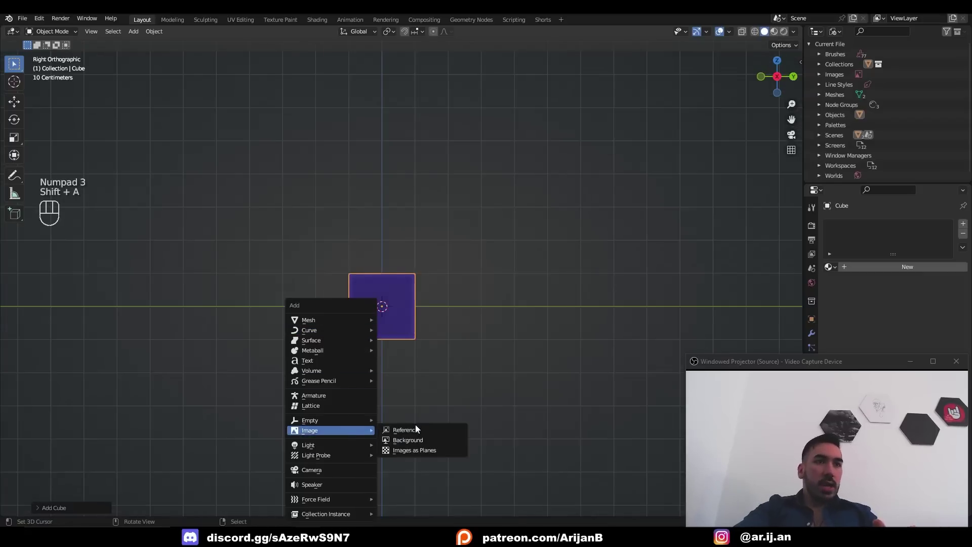
{"action": "left_click", "coordinate": [414, 429]}
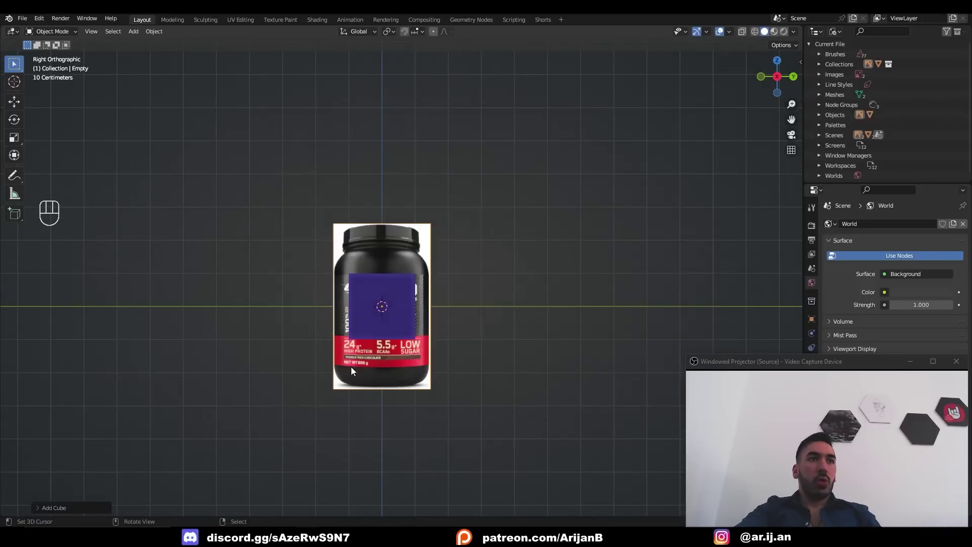
- Move the jar reference up along Z and lower its opacity to about 0.32
{"action": "middle_click_drag", "start_coordinate": [351, 367], "coordinate": [411, 384]}
{"action": "key", "text": "g"}
{"action": "key", "text": "z"}
{"action": "left_click", "coordinate": [402, 330]}
{"action": "key", "text": "KP_3"}
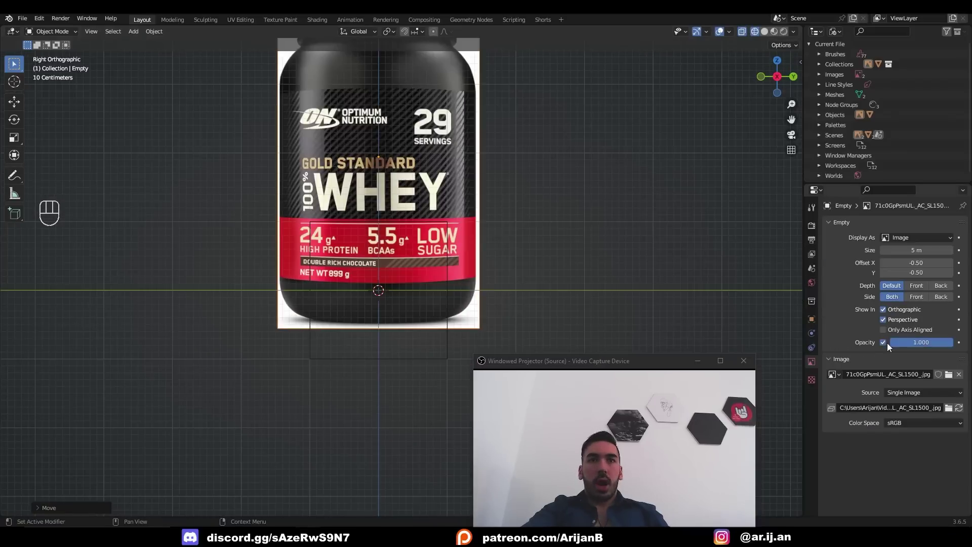
{"action": "left_click_drag", "start_coordinate": [891, 343], "coordinate": [861, 342]}
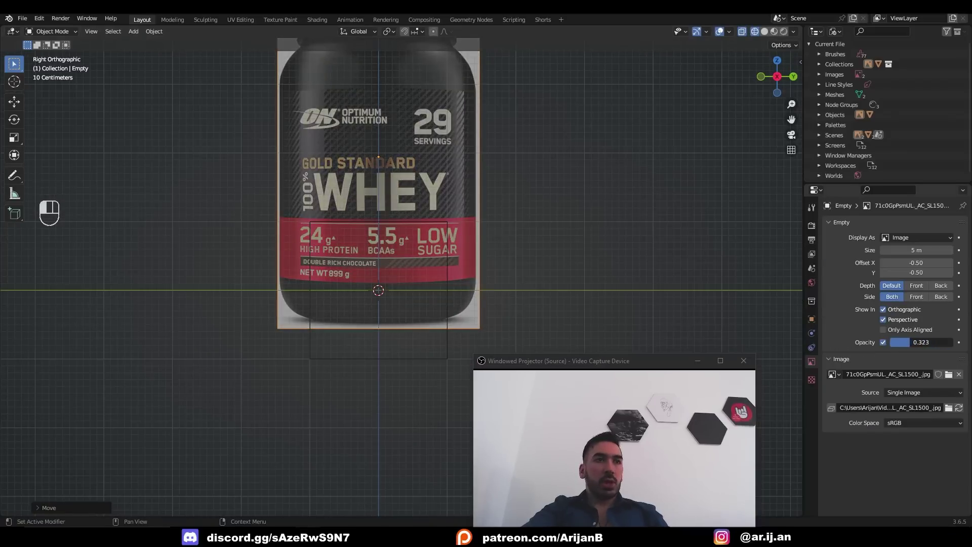
- Align the base of the jar reference with the ground line and move the image back along the X axis
{"action": "key", "text": "g"}
{"action": "left_click", "coordinate": [430, 305]}
{"action": "key", "text": "g"}
{"action": "key", "text": "z"}
{"action": "left_click", "coordinate": [430, 276]}
{"action": "middle_click_drag", "start_coordinate": [387, 282], "coordinate": [491, 331]}
{"action": "key", "text": "g"}
{"action": "key", "text": "x"}
{"action": "left_click", "coordinate": [252, 265]}
{"action": "key", "text": "KP_3"}
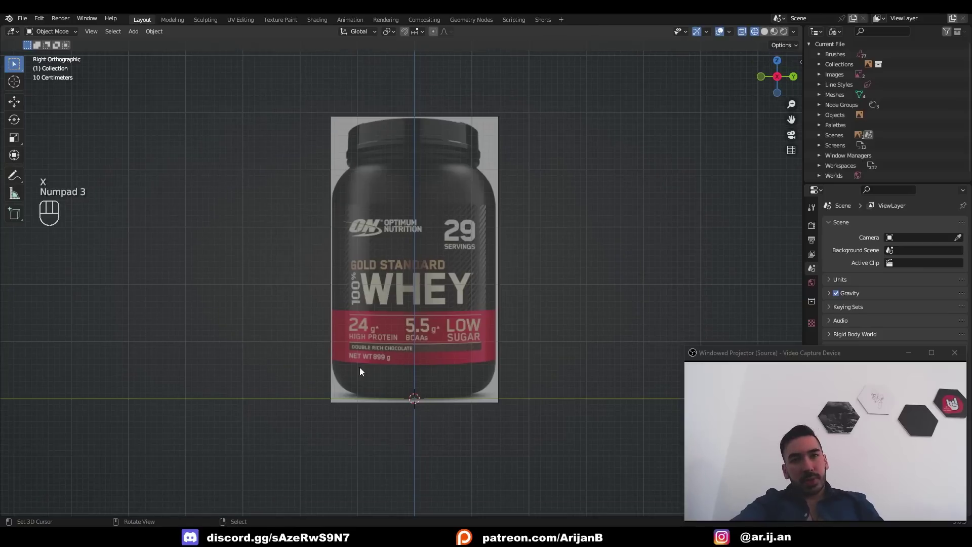
- Add a mesh circle with 16 vertices at the world origin
{"action": "key", "text": "shift+a"}
{"action": "mouse_move", "coordinate": [297, 312]}
{"action": "left_click", "coordinate": [350, 330]}
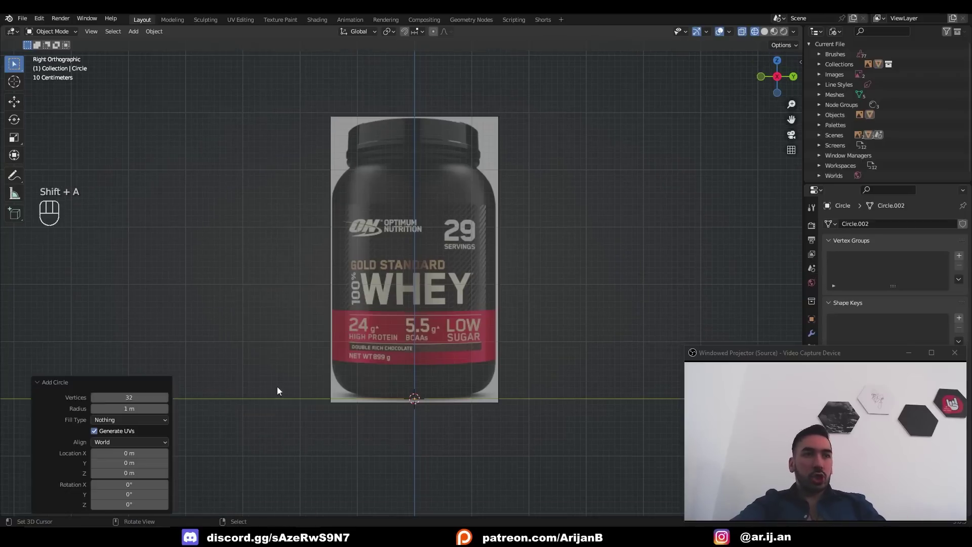
{"action": "left_click", "coordinate": [140, 398]}
{"action": "type", "text": "16"}
{"action": "key", "text": "Return"}
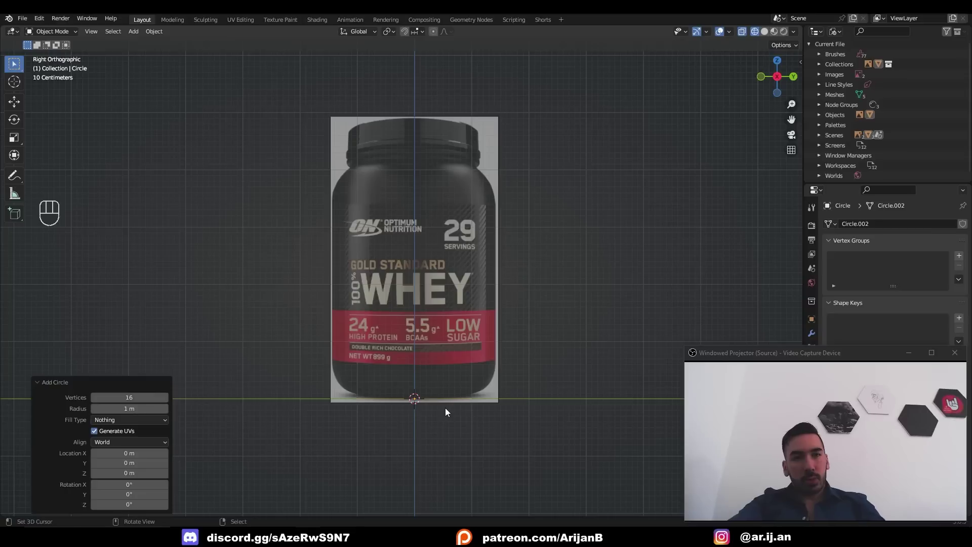
- Scale the circle to the jar's width and fill it with a face
{"action": "key", "text": "f"}
{"action": "key", "text": "ctrl+z"}
{"action": "key", "text": "ctrl+z"}
{"action": "key", "text": "s"}
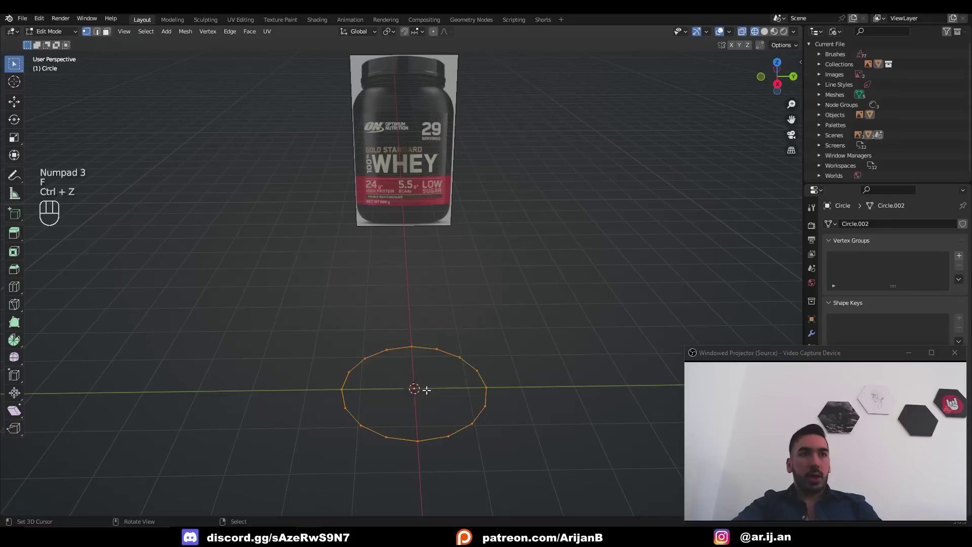
{"action": "key", "text": "f"}
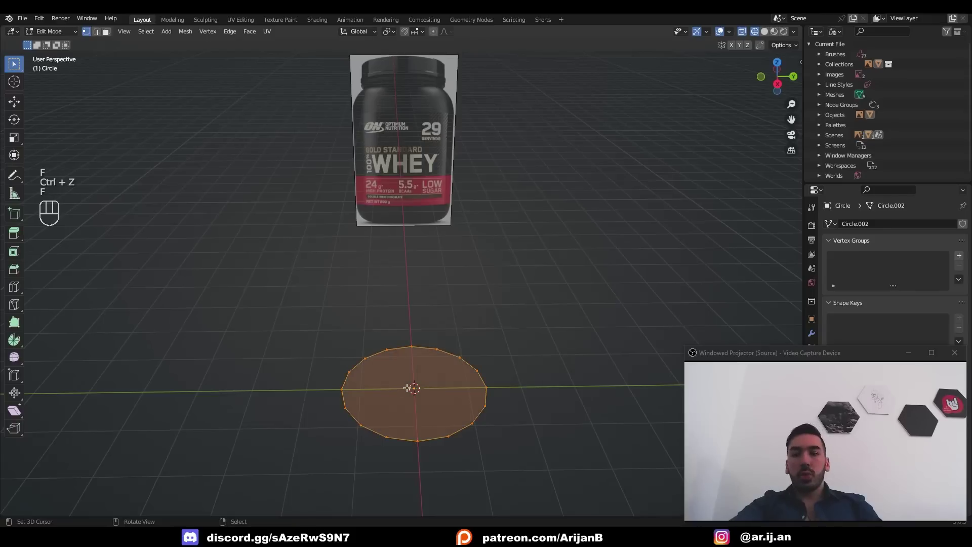
- Extrude the circle face upward about 4.09 m to the base of the jar's lid
{"action": "key", "text": "KP_3"}
{"action": "key", "text": "e"}
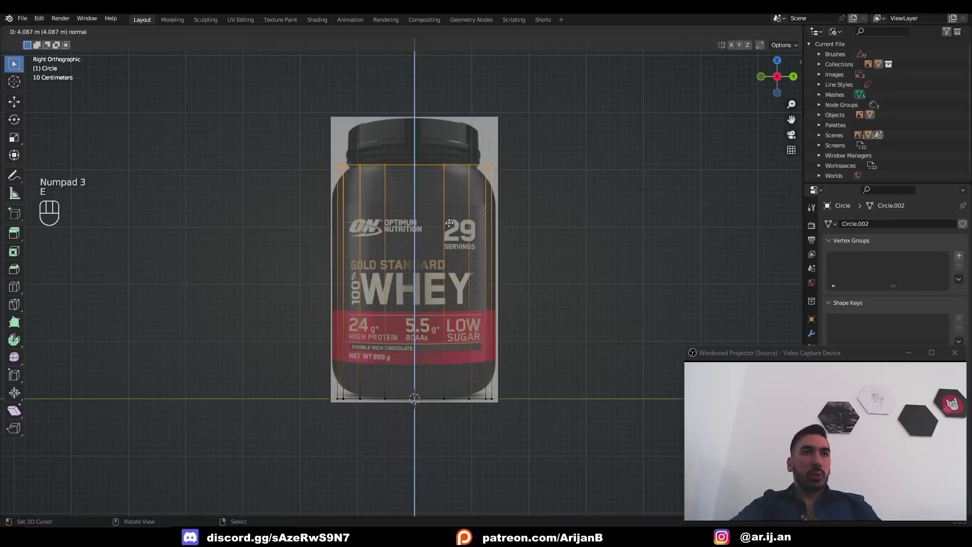
{"action": "left_click", "coordinate": [448, 223]}
- Bevel the body's top edge loop about 0.71 m wide with 6 segments to match the jar's shoulder
{"action": "key", "text": "a"}
{"action": "key", "text": "a"}
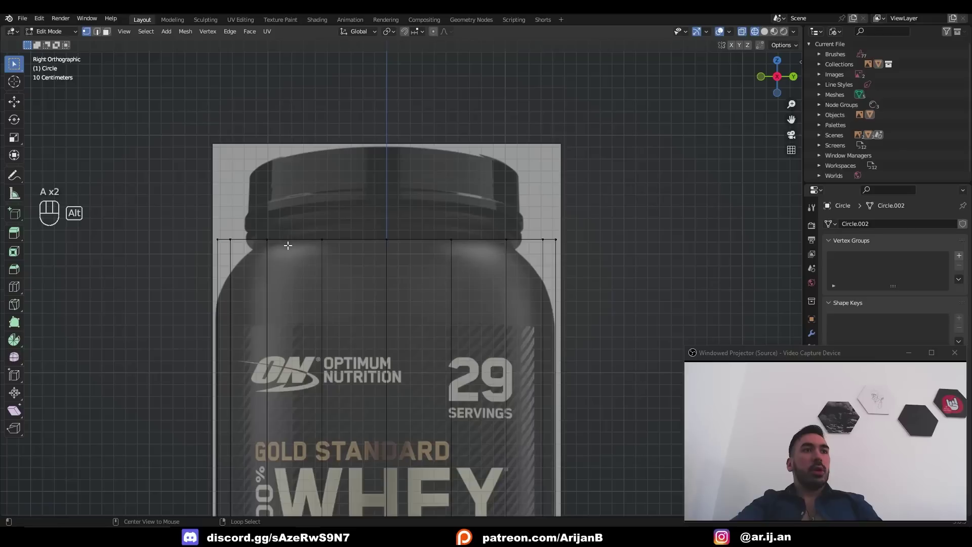
{"action": "right_click", "coordinate": [289, 239], "text": "alt"}
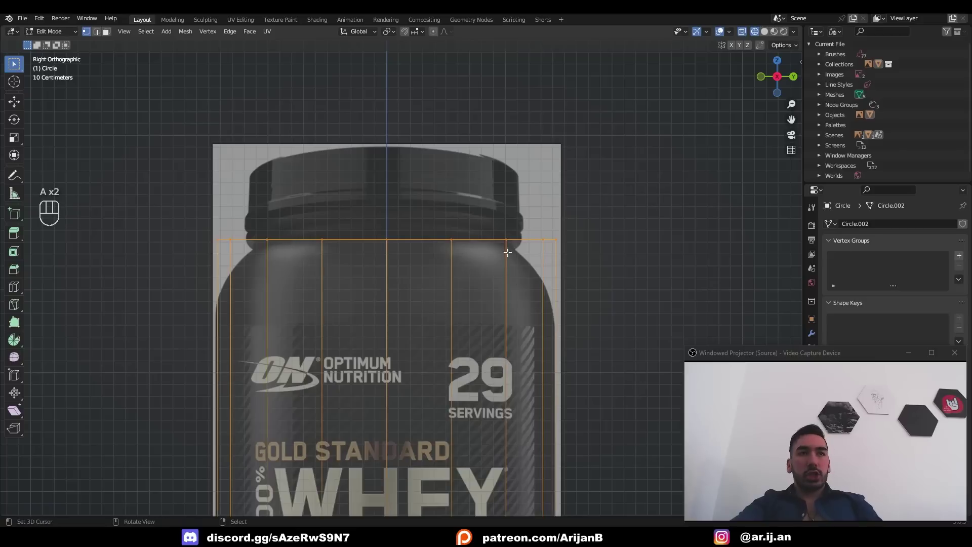
{"action": "key", "text": "ctrl+b"}
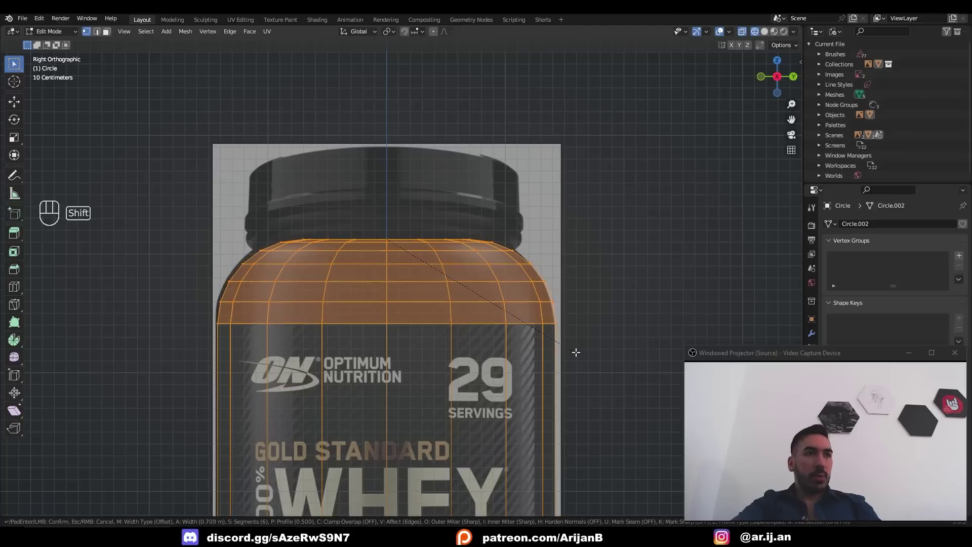
- Delete the uppermost vertices of the beveled shoulder to open the jar's neck
{"action": "key", "text": "b"}
{"action": "left_click_drag", "start_coordinate": [256, 268], "coordinate": [641, 313]}
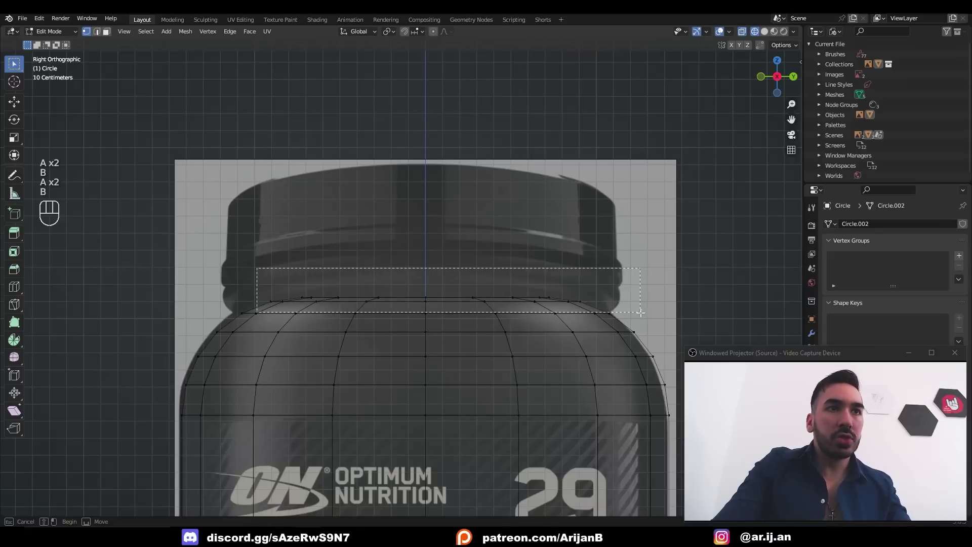
{"action": "key", "text": "x"}
{"action": "left_click", "coordinate": [354, 285]}
- Extrude the open neck loop, raise it slightly along Z and scale it up by about 1.03 to match the reference
{"action": "key", "text": "e"}
{"action": "right_click", "coordinate": [595, 356]}
{"action": "key", "text": "g"}
{"action": "key", "text": "z"}
{"action": "left_click", "coordinate": [595, 343]}
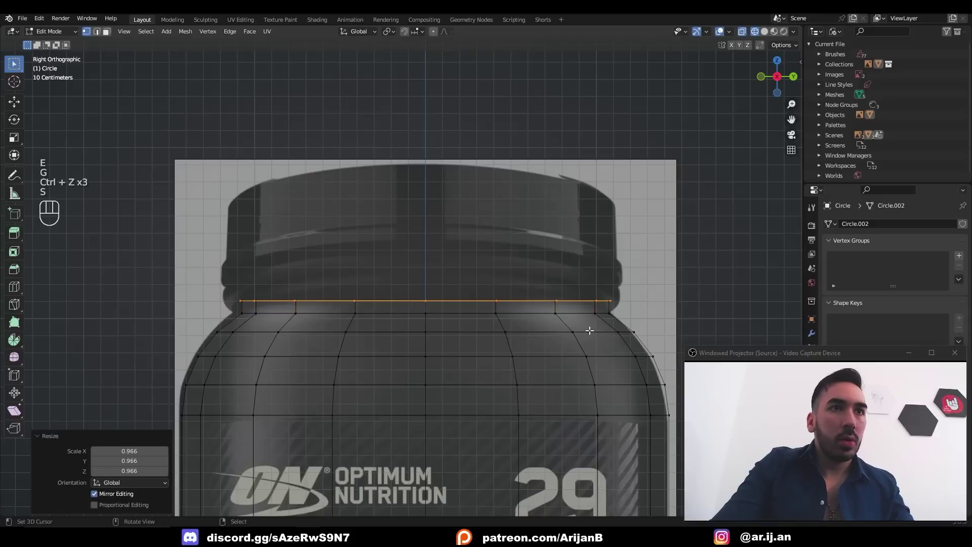
{"action": "key", "text": "s"}
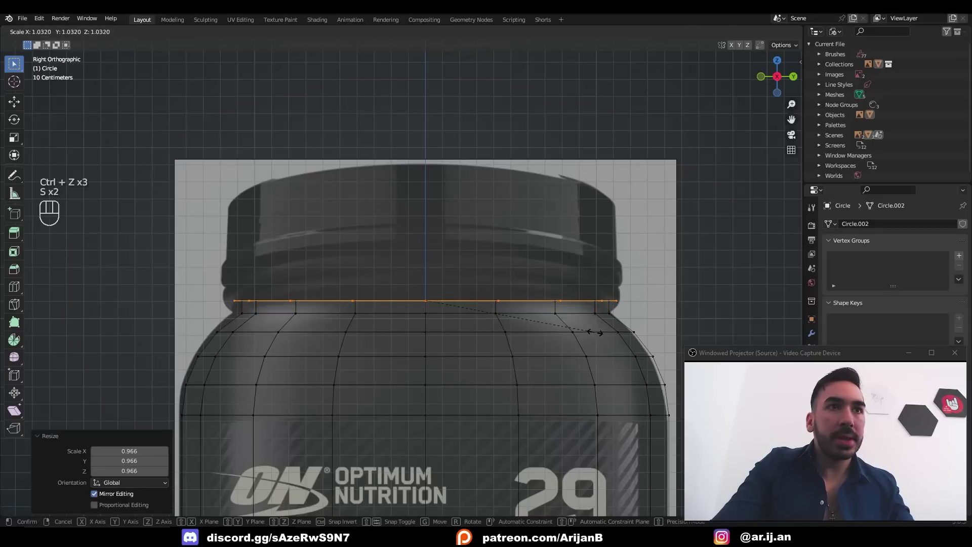
{"action": "left_click", "coordinate": [596, 332]}
- Extrude the widened neck loop again and raise it along Z to form the outer wall of the ring
{"action": "key", "text": "e"}
{"action": "right_click", "coordinate": [596, 332]}
{"action": "key", "text": "g"}
{"action": "key", "text": "z"}
{"action": "left_click", "coordinate": [597, 313]}
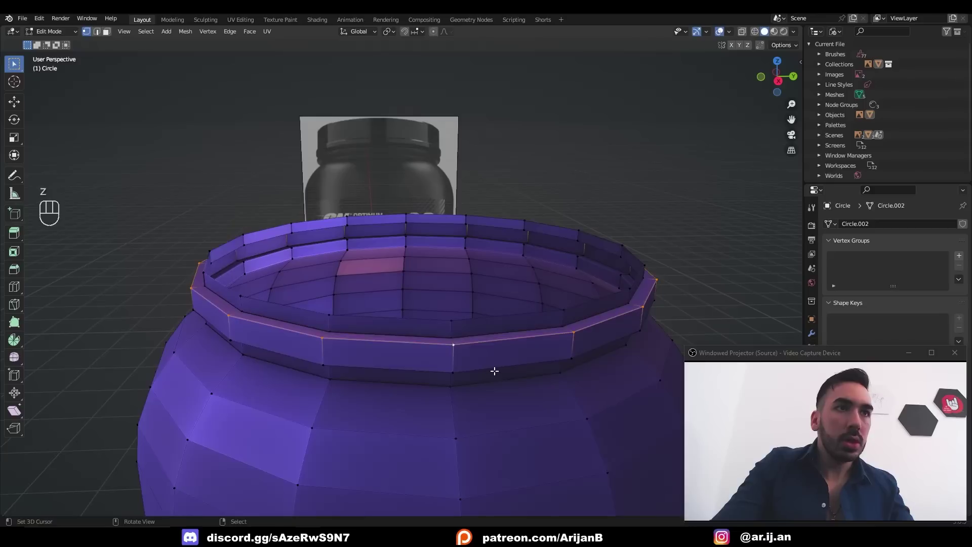
- Duplicate the ring's top edge loop in place and separate the copy into its own object for the lid
{"action": "scroll", "coordinate": [494, 371], "scroll_direction": "down", "scroll_amount": 1}
{"action": "key", "text": "shift+d"}
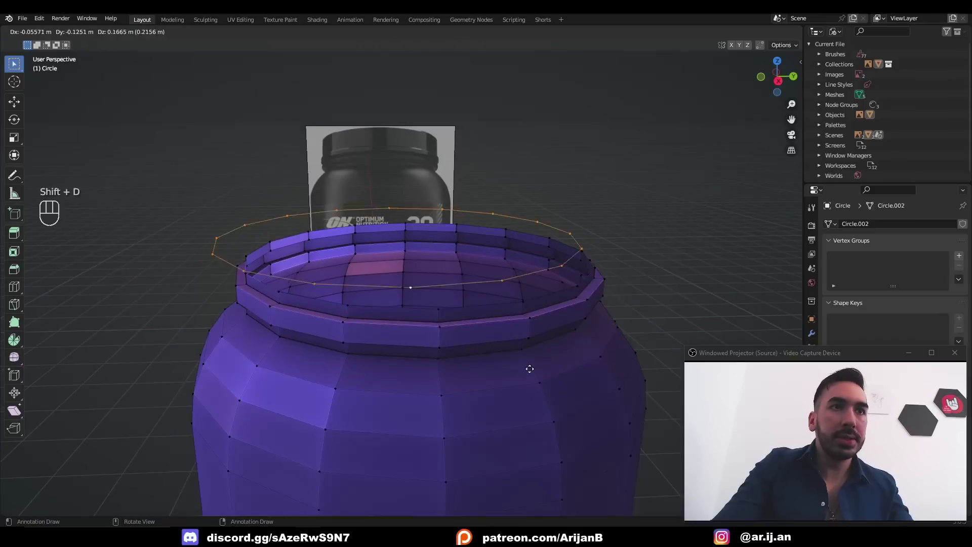
{"action": "right_click", "coordinate": [561, 320]}
{"action": "key", "text": "p"}
{"action": "left_click", "coordinate": [551, 290]}
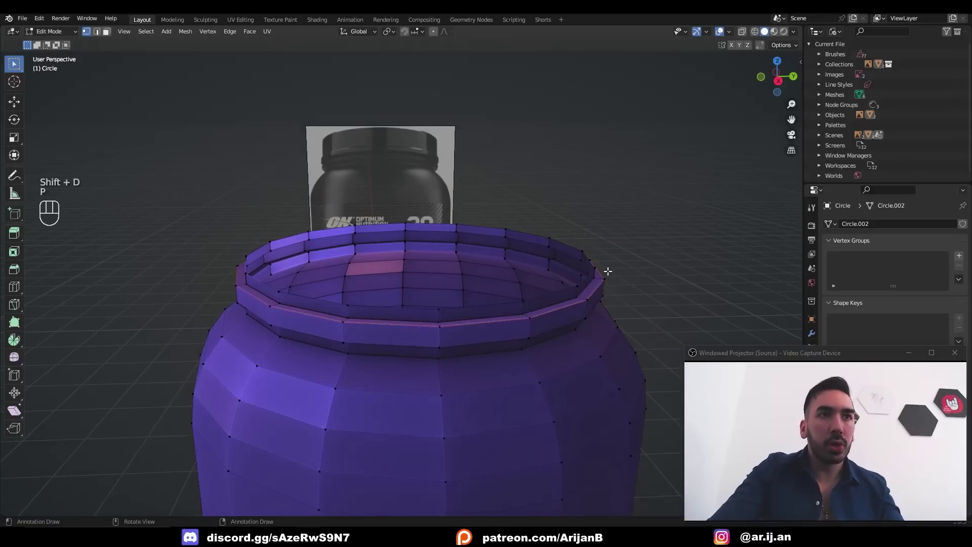
{"action": "key", "text": "Tab"}
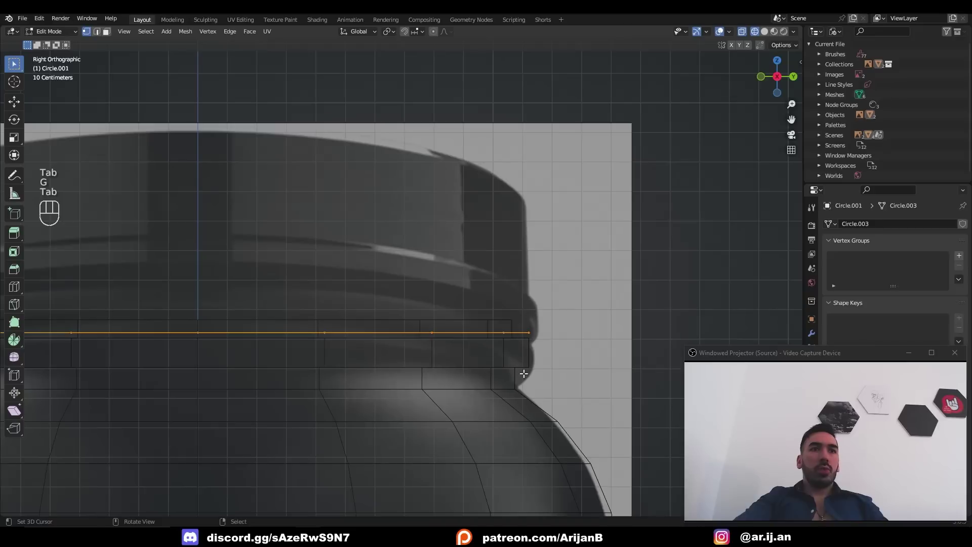
- Extrude the separated loop and raise it along Z to form the lid's lower rim, matching the reference
{"action": "key", "text": "e"}
{"action": "right_click", "coordinate": [523, 371]}
{"action": "key", "text": "g"}
{"action": "key", "text": "z"}
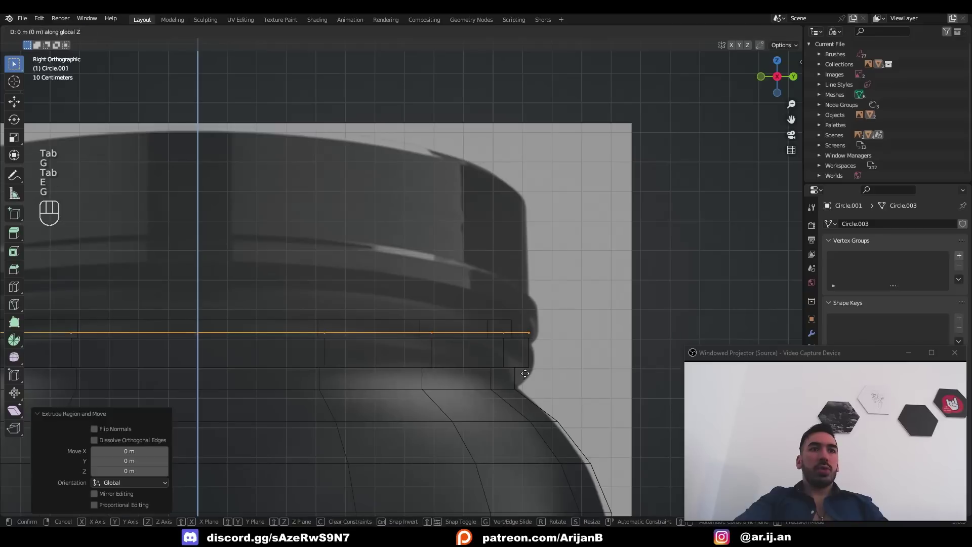
{"action": "left_click", "coordinate": [529, 348]}
- Extrude the lid's rim again with a slight inward step and raise its side wall about 0.32 m along Z
{"action": "key", "text": "e"}
{"action": "right_click", "coordinate": [535, 360]}
{"action": "key", "text": "g"}
{"action": "key", "text": "z"}
{"action": "left_click", "coordinate": [531, 354]}
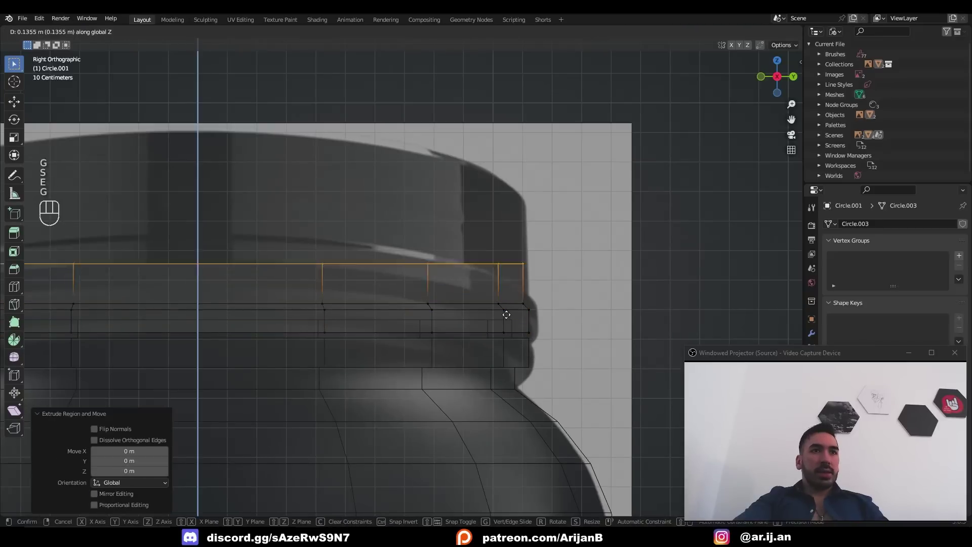
{"action": "left_click", "coordinate": [512, 269]}
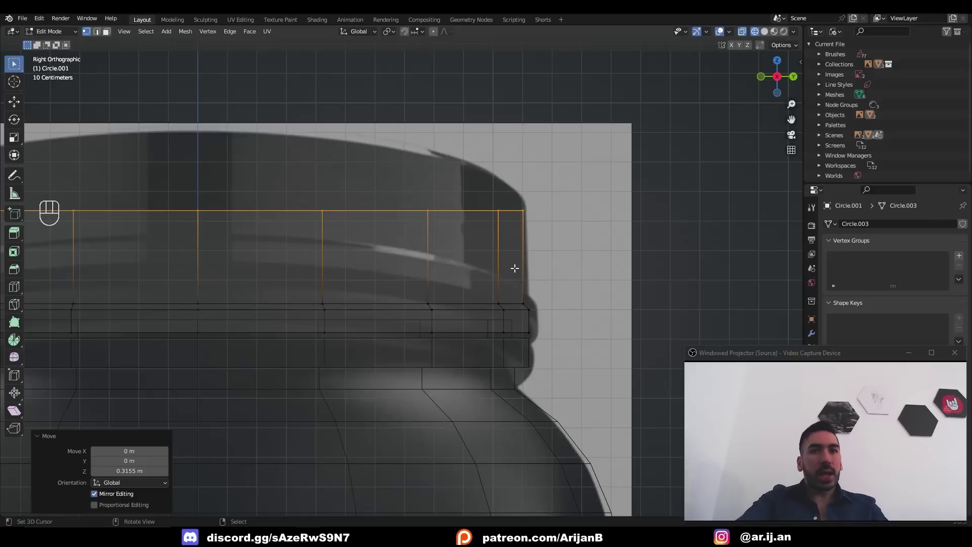
- Fill the lid's open top with a face and bevel its outer top edge slightly
{"action": "key", "text": "f"}
{"action": "key", "text": "KP_3"}
{"action": "key", "text": "z"}
{"action": "key", "text": "ctrl+b"}
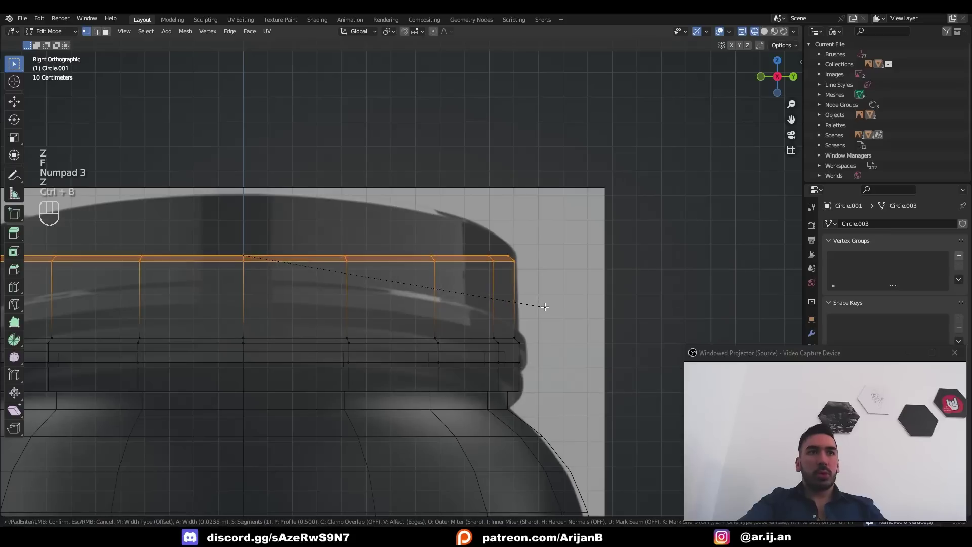
{"action": "left_click", "coordinate": [553, 310]}
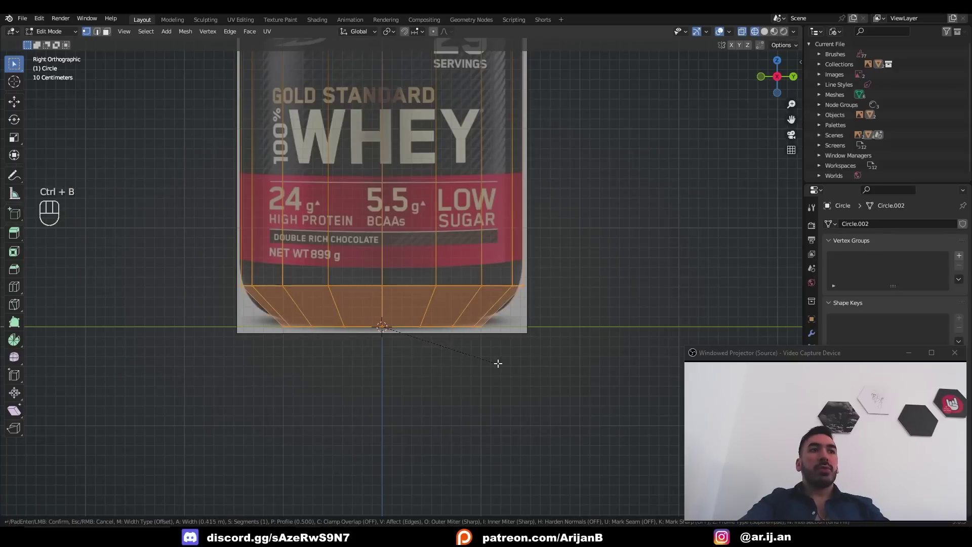
- Bevel the jar body's bottom edge 0.639 m wide with 5 segments and add a centered loop cut around the body
{"action": "scroll", "coordinate": [519, 372], "scroll_direction": "up", "scroll_amount": 4}
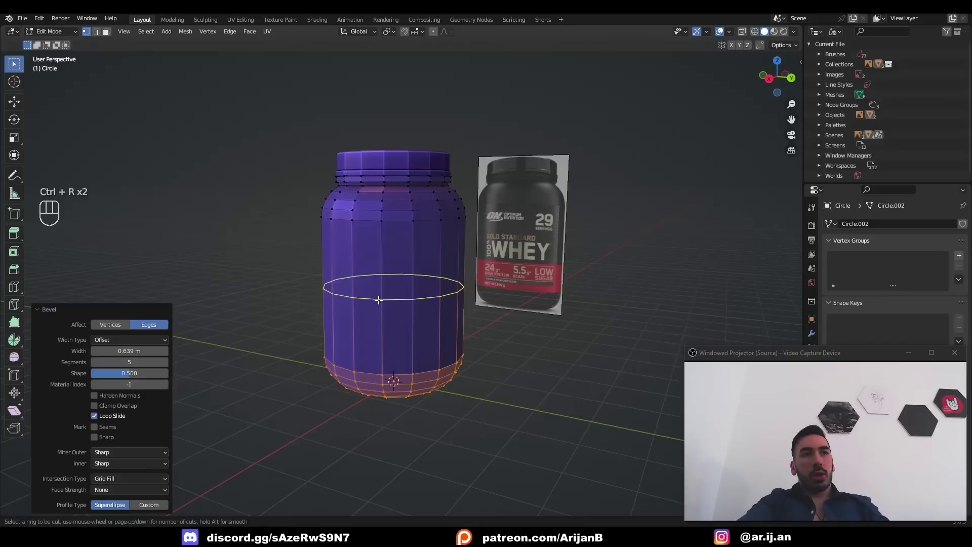
{"action": "left_click", "coordinate": [379, 299]}
{"action": "right_click", "coordinate": [445, 341]}
- Bevel the body's center loop 1.35 m wide with 1 segment to split it into two supporting loops
{"action": "key", "text": "ctrl+b"}
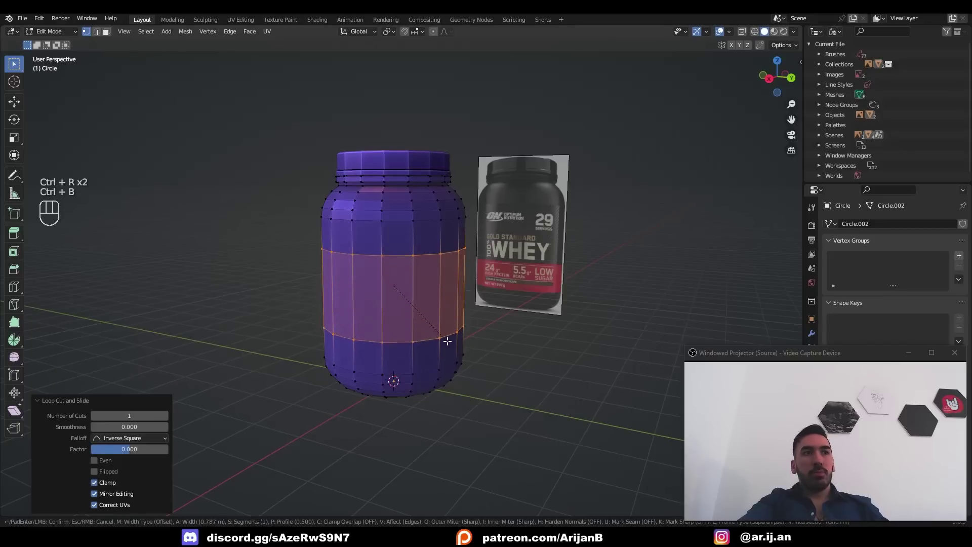
{"action": "key", "text": "shift"}
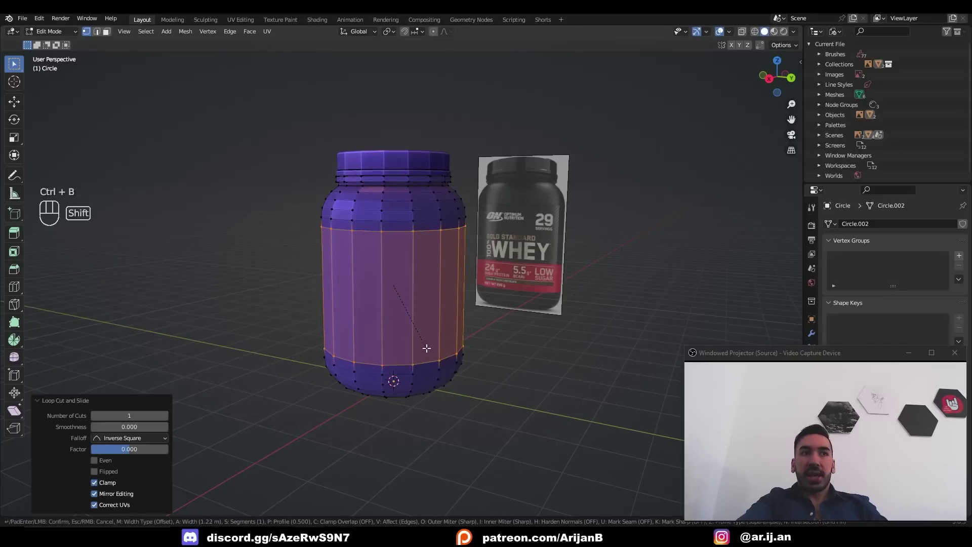
{"action": "left_click", "coordinate": [493, 374]}
{"action": "scroll", "coordinate": [399, 317], "scroll_direction": "up", "scroll_amount": 3}
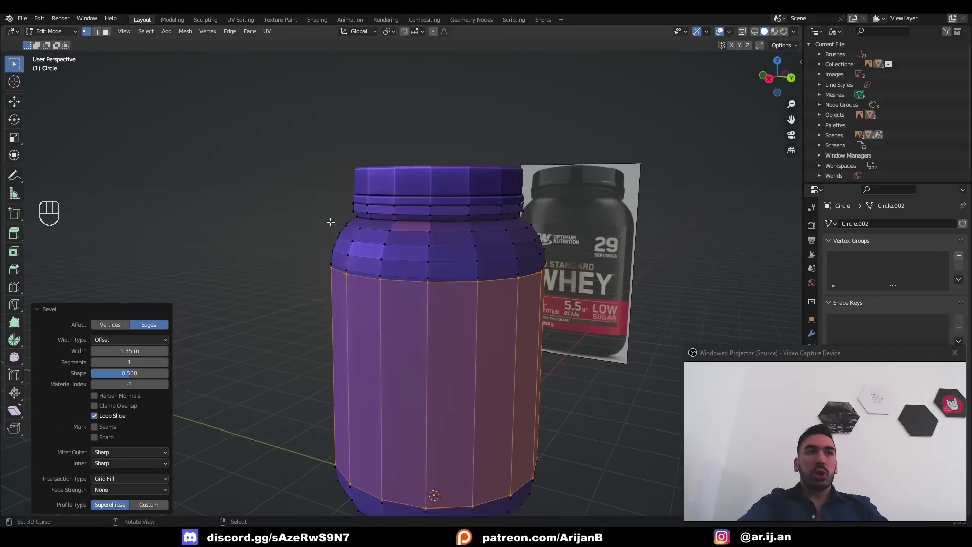
- Apply a level 3 subdivision surface to the jar body
{"action": "mouse_move", "coordinate": [409, 277]}
{"action": "middle_mouse_down"}
{"action": "mouse_move", "coordinate": [412, 202]}
{"action": "mouse_move", "coordinate": [420, 278]}
{"action": "middle_mouse_up"}
{"action": "key", "text": "Tab"}
{"action": "key", "text": "ctrl+3"}
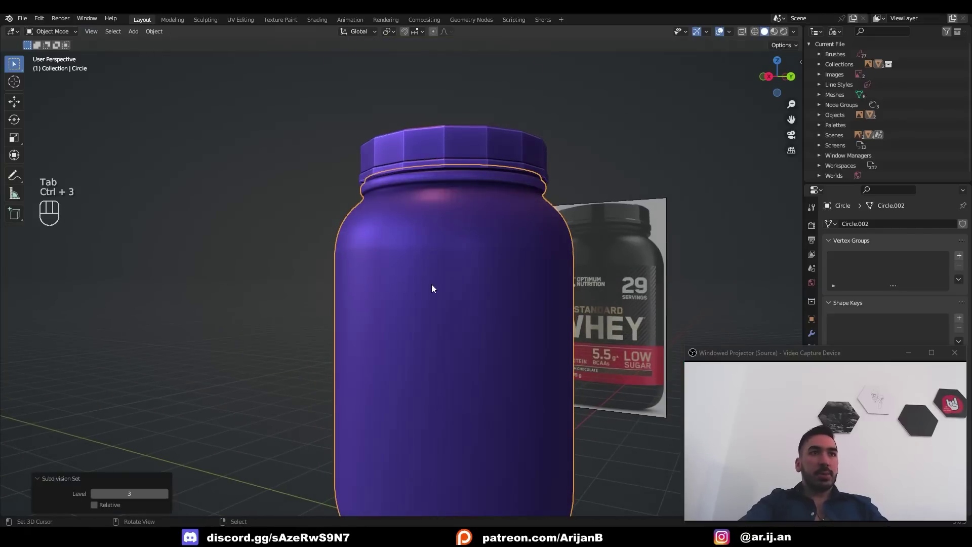
- Scale the body's two supporting loops along Z to refine the smoothed transitions at the shoulder and base
{"action": "scroll", "coordinate": [431, 284], "scroll_direction": "up", "scroll_amount": 2}
{"action": "key", "text": "Tab"}
{"action": "scroll", "coordinate": [508, 370], "scroll_direction": "down", "scroll_amount": 2}
{"action": "key", "text": "s"}
{"action": "key", "text": "z"}
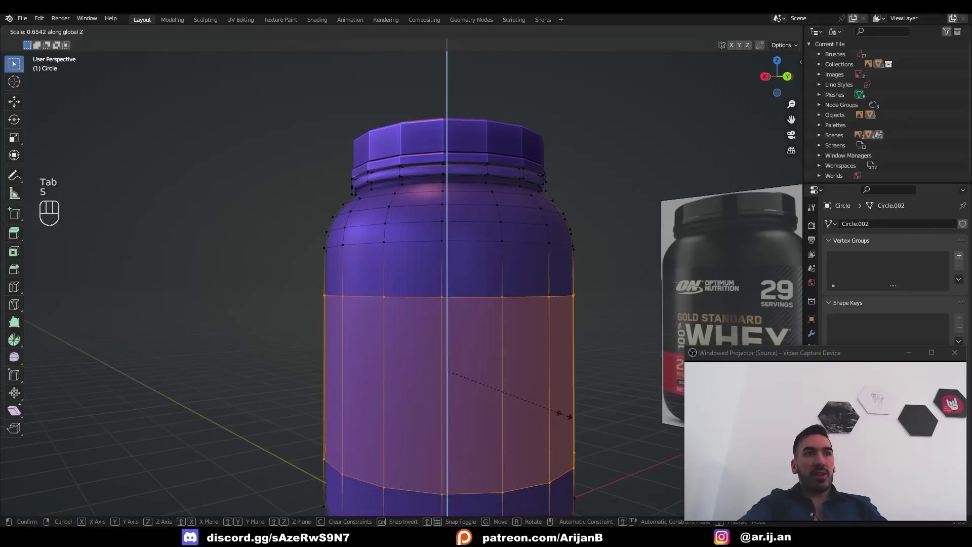
{"action": "left_click", "coordinate": [585, 427]}
{"action": "key", "text": "Tab"}
{"action": "scroll", "coordinate": [301, 240], "scroll_direction": "up", "scroll_amount": 3}
{"action": "key", "text": "Tab"}
{"action": "scroll", "coordinate": [458, 320], "scroll_direction": "down", "scroll_amount": 1}
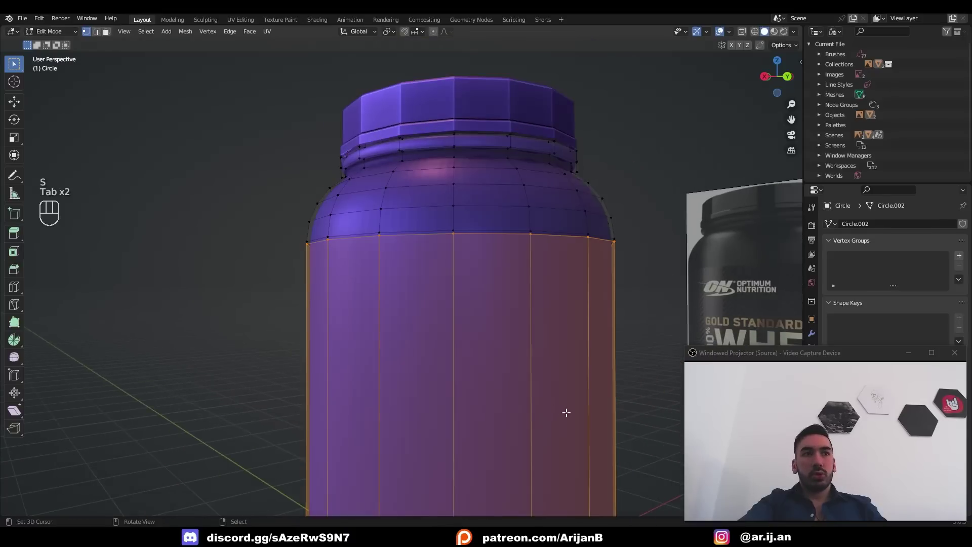
{"action": "key", "text": "s"}
{"action": "key", "text": "z"}
{"action": "left_click", "coordinate": [560, 411]}
{"action": "key", "text": "Tab"}
- Bevel the edge loop at the base of the neck about 0.011 m wide with 2 segments and shape 1.0
{"action": "scroll", "coordinate": [560, 405], "scroll_direction": "down", "scroll_amount": 1}
{"action": "middle_click_drag", "start_coordinate": [561, 395], "coordinate": [410, 387]}
{"action": "middle_click_drag", "start_coordinate": [410, 387], "coordinate": [493, 420], "text": "shift"}
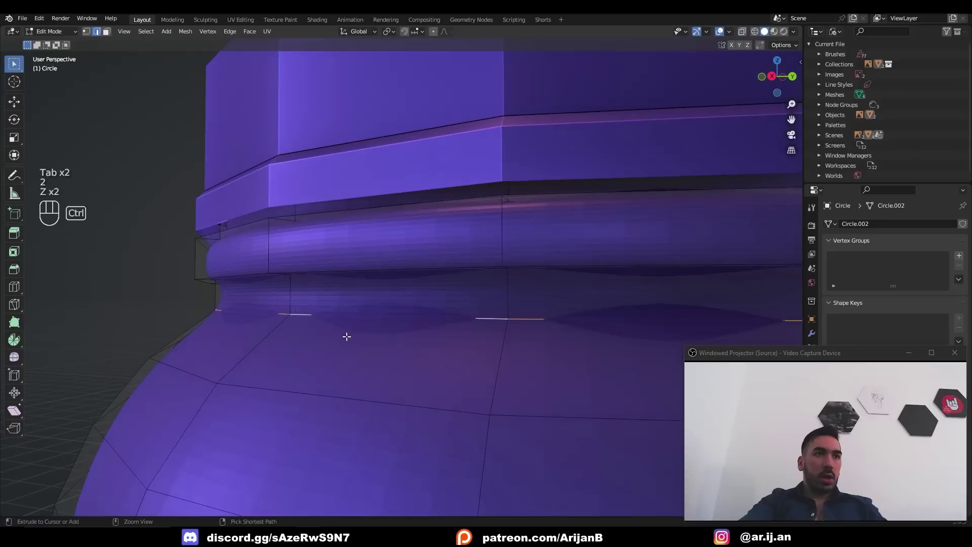
{"action": "key", "text": "ctrl+b"}
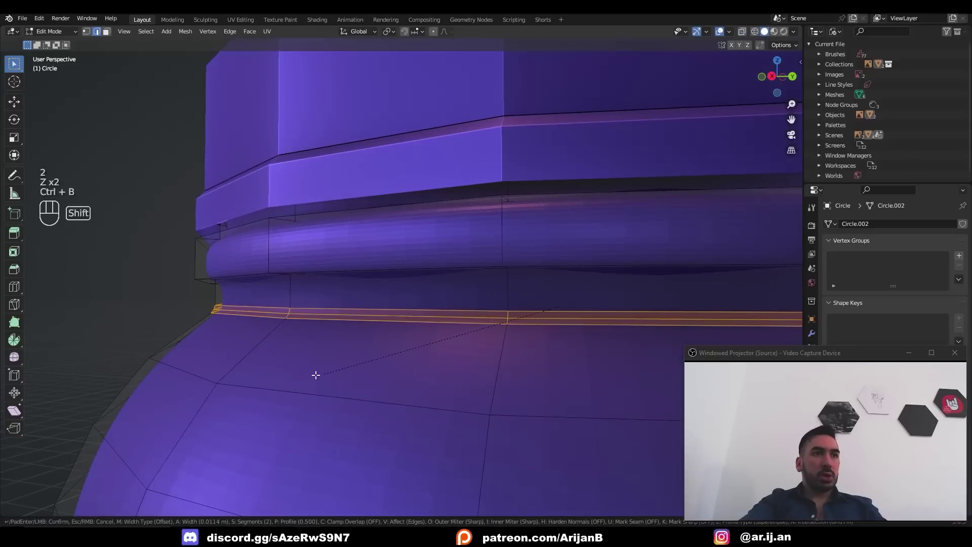
{"action": "left_click", "coordinate": [314, 373]}
{"action": "left_click_drag", "start_coordinate": [129, 373], "coordinate": [168, 373]}
- Bevel the ring's inner edge loops where it meets the neck about 0.008 m wide with 2 segments
{"action": "middle_click_drag", "start_coordinate": [294, 261], "coordinate": [309, 283]}
{"action": "middle_click_drag", "start_coordinate": [308, 284], "coordinate": [373, 299], "text": "shift"}
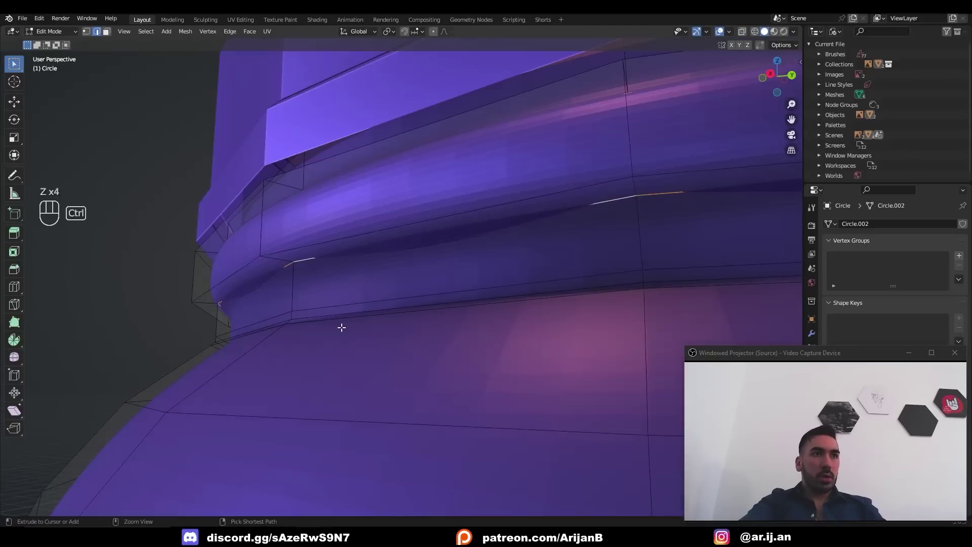
{"action": "key", "text": "ctrl+b"}
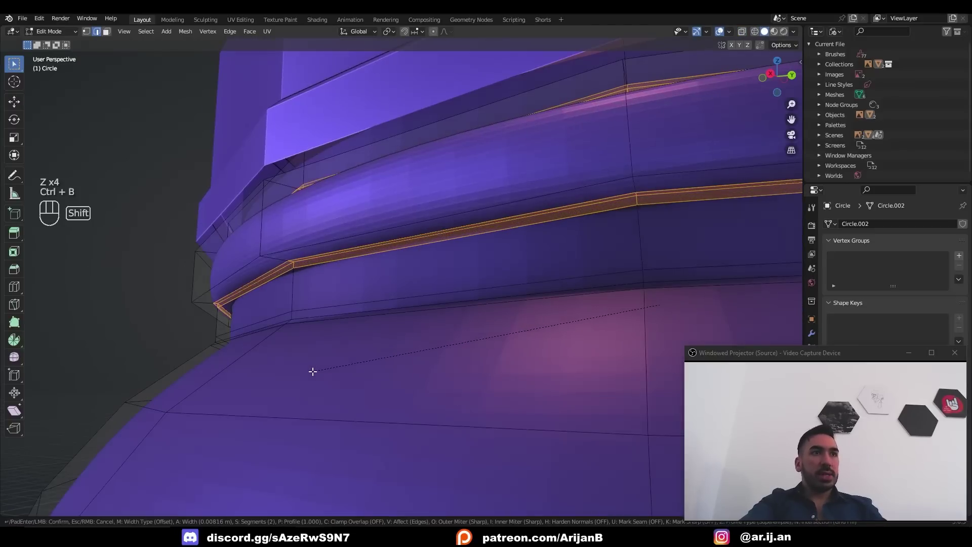
{"action": "left_click", "coordinate": [313, 371]}
- Apply a level 3 subdivision surface to the lid
{"action": "key", "text": "Tab"}
{"action": "scroll", "coordinate": [364, 319], "scroll_direction": "down", "scroll_amount": 8}
{"action": "right_click", "coordinate": [400, 280]}
{"action": "middle_click_drag", "start_coordinate": [366, 319], "coordinate": [411, 261]}
{"action": "key", "text": "ctrl+3"}
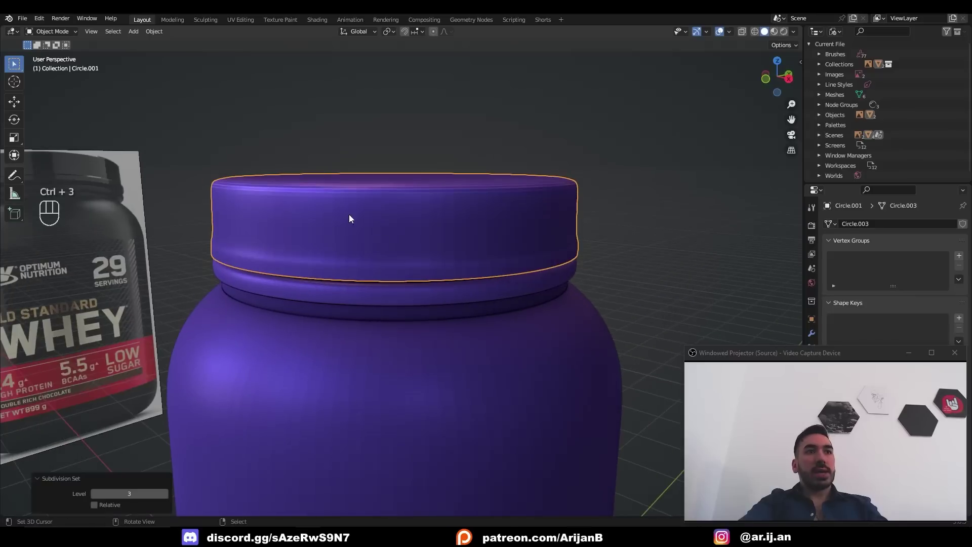
- Bevel the lid's top edge loops and lower ridge loops about 0.004 m wide with 2 segments to sharpen them
{"action": "middle_click_drag", "start_coordinate": [329, 199], "coordinate": [412, 321]}
{"action": "scroll", "coordinate": [385, 264], "scroll_direction": "up", "scroll_amount": 4}
{"action": "key", "text": "Tab"}
{"action": "key", "text": "2"}
{"action": "left_click", "coordinate": [412, 321], "text": "alt+shift"}
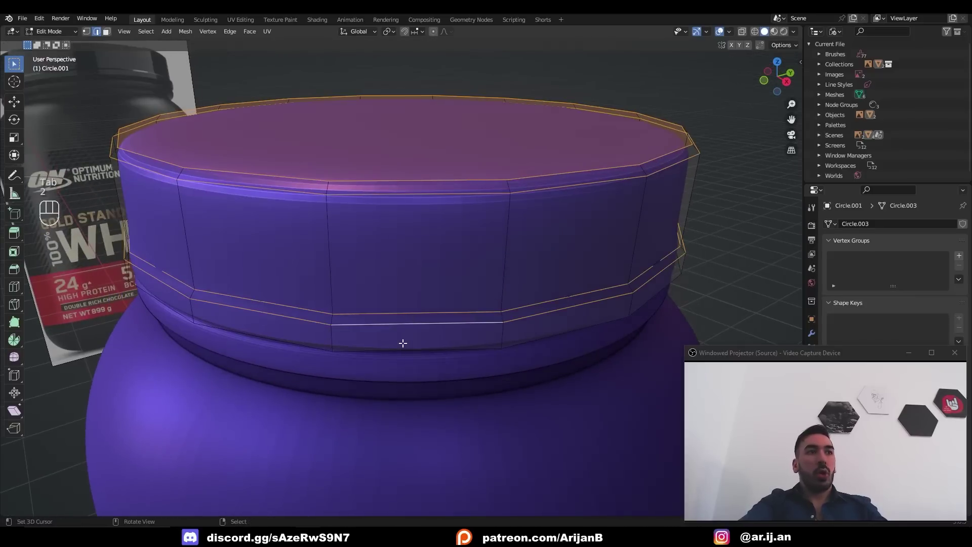
{"action": "scroll", "coordinate": [398, 343], "scroll_direction": "up", "scroll_amount": 3}
{"action": "scroll", "coordinate": [446, 360], "scroll_direction": "up", "scroll_amount": 3}
{"action": "key", "text": "ctrl+b"}
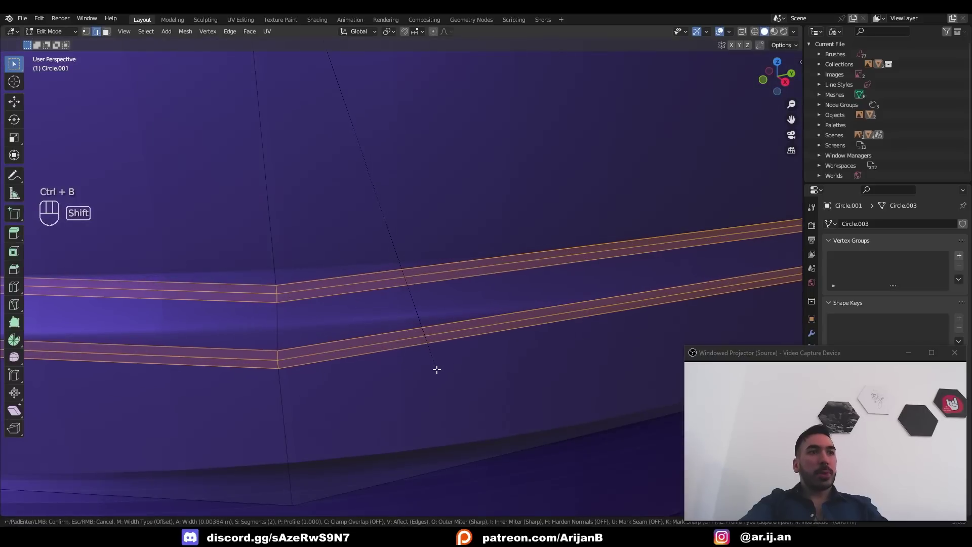
{"action": "left_click", "coordinate": [437, 370]}
{"action": "scroll", "coordinate": [480, 349], "scroll_direction": "down", "scroll_amount": 6}
{"action": "key", "text": "Tab"}
- Shade both the lid and the jar body smooth
{"action": "middle_click_drag", "start_coordinate": [525, 332], "coordinate": [400, 312]}
{"action": "middle_click_drag", "start_coordinate": [237, 202], "coordinate": [403, 215]}
{"action": "scroll", "coordinate": [403, 215], "scroll_direction": "down", "scroll_amount": 6}
{"action": "left_click", "coordinate": [351, 217]}
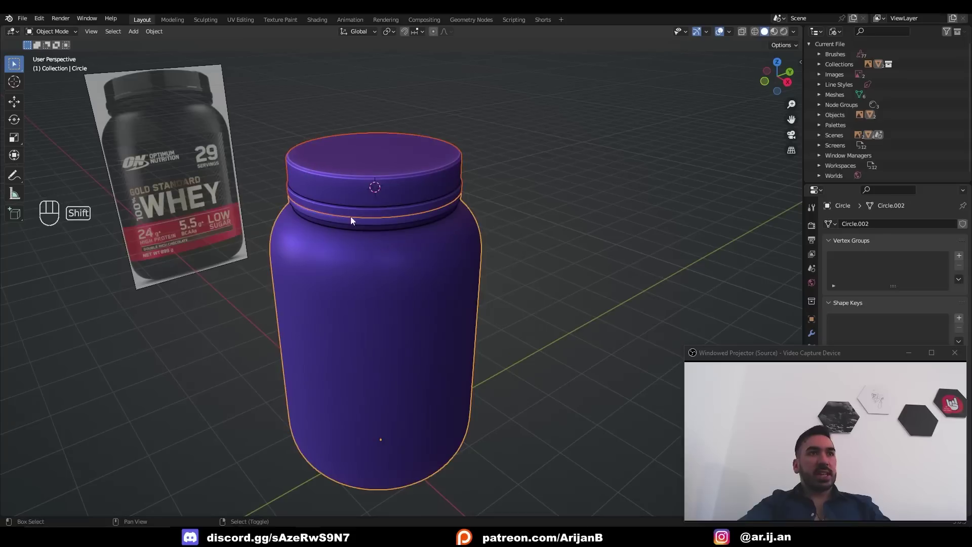
{"action": "left_click", "coordinate": [154, 32]}
{"action": "left_click", "coordinate": [186, 254]}
- Give the lid's Black Plastic material a black base color and a roughness of 0.255
{"action": "middle_click_drag", "start_coordinate": [424, 244], "coordinate": [424, 288]}
{"action": "key", "text": "a"}
{"action": "key", "text": "a"}
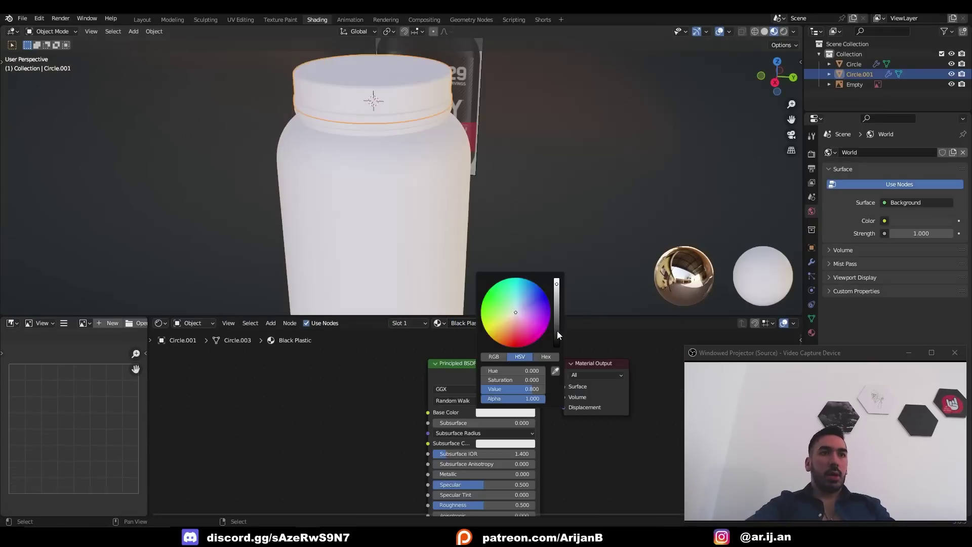
{"action": "left_click_drag", "start_coordinate": [557, 330], "coordinate": [557, 347]}
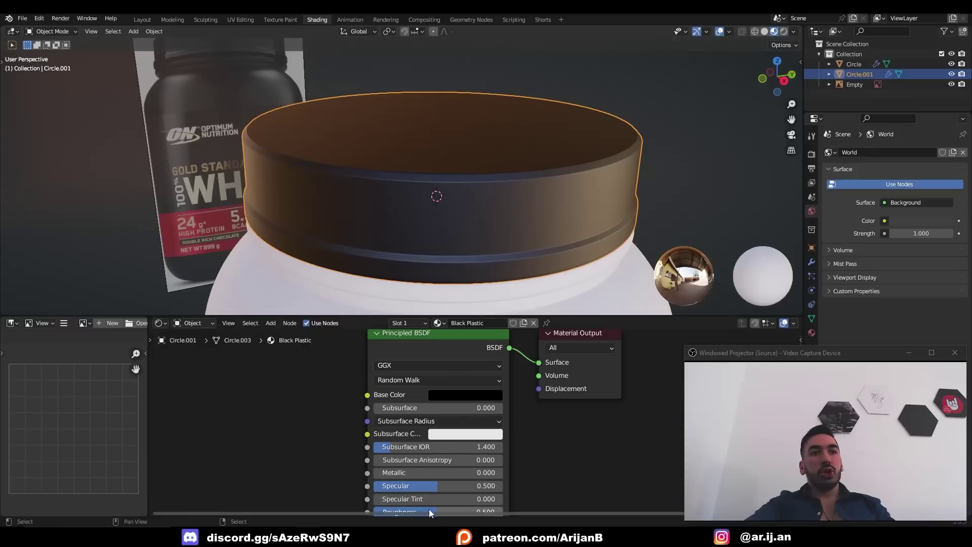
{"action": "left_click_drag", "start_coordinate": [456, 512], "coordinate": [406, 511]}
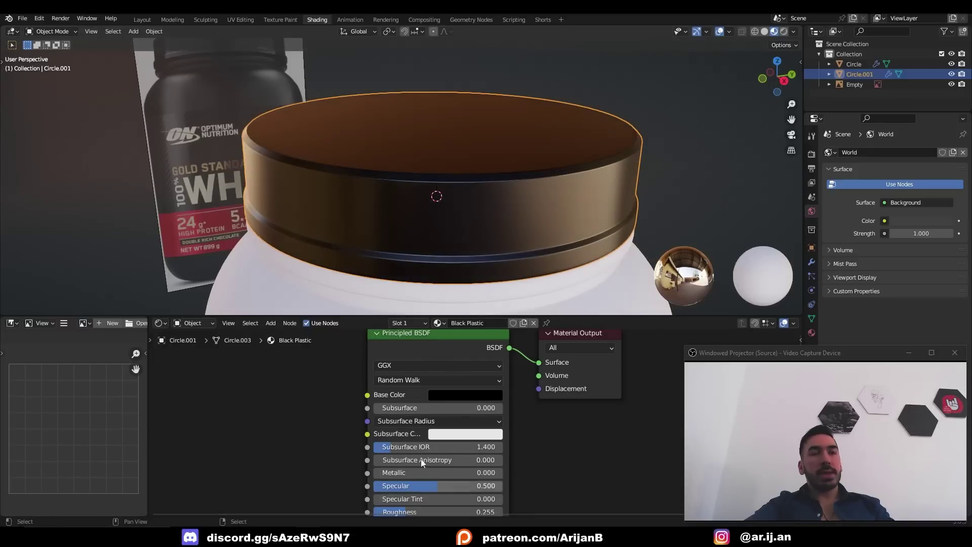
- Assign the existing Black Plastic material to the jar body
{"action": "mouse_move", "coordinate": [471, 230]}
{"action": "middle_mouse_down"}
{"action": "mouse_move", "coordinate": [405, 223]}
{"action": "mouse_move", "coordinate": [468, 229]}
{"action": "middle_mouse_up"}
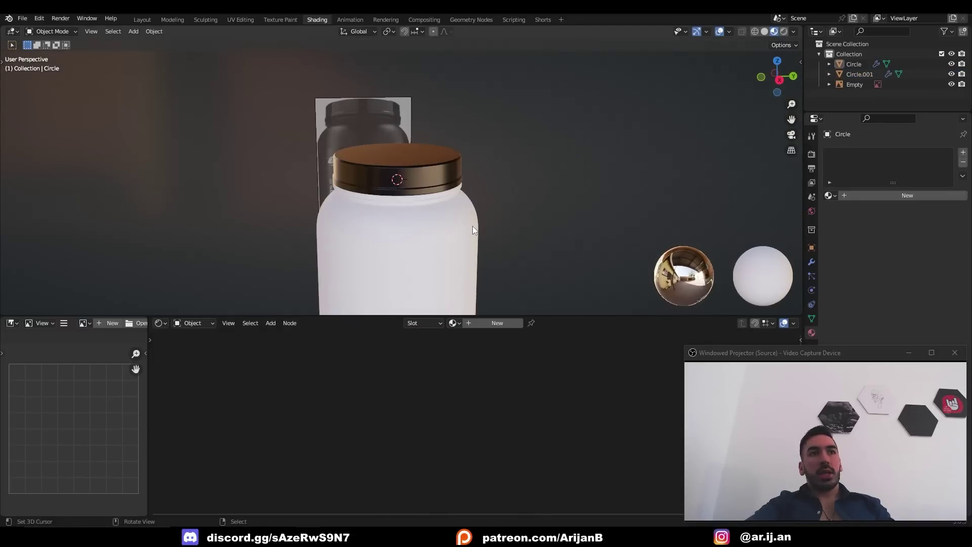
{"action": "right_click", "coordinate": [473, 226]}
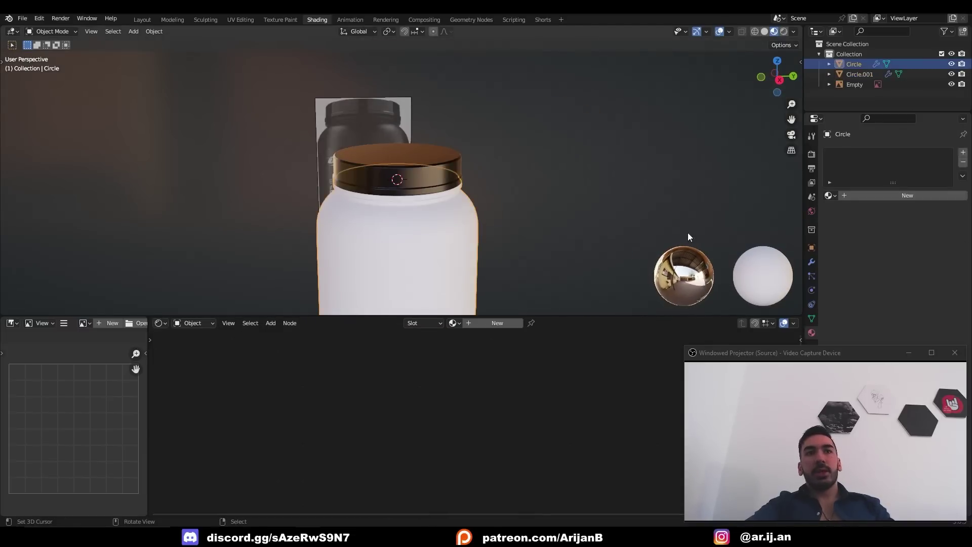
{"action": "left_click", "coordinate": [833, 195]}
{"action": "left_click", "coordinate": [834, 208]}
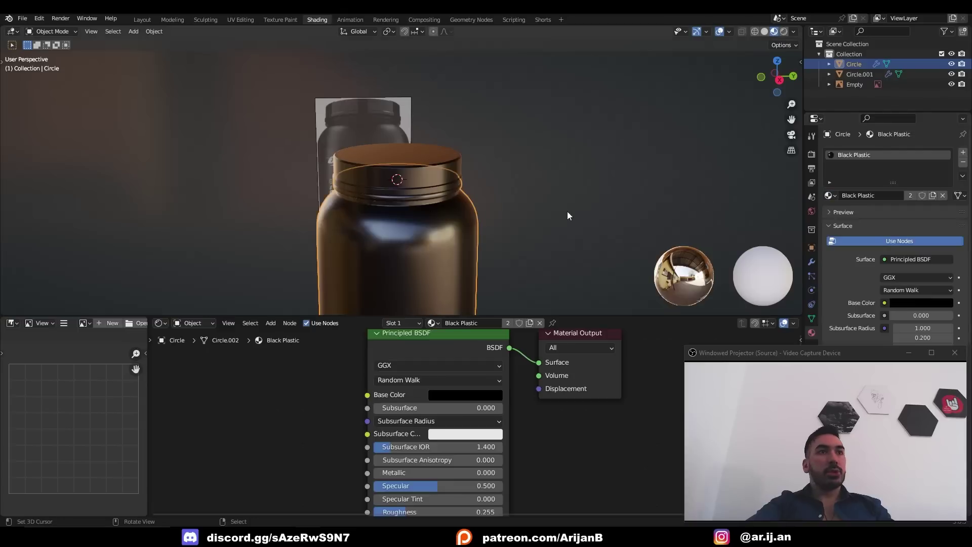
- Make the body's material a separate copy named Black Plastic Rough and set its roughness to 0.518
{"action": "scroll", "coordinate": [568, 216], "scroll_direction": "up", "scroll_amount": 3}
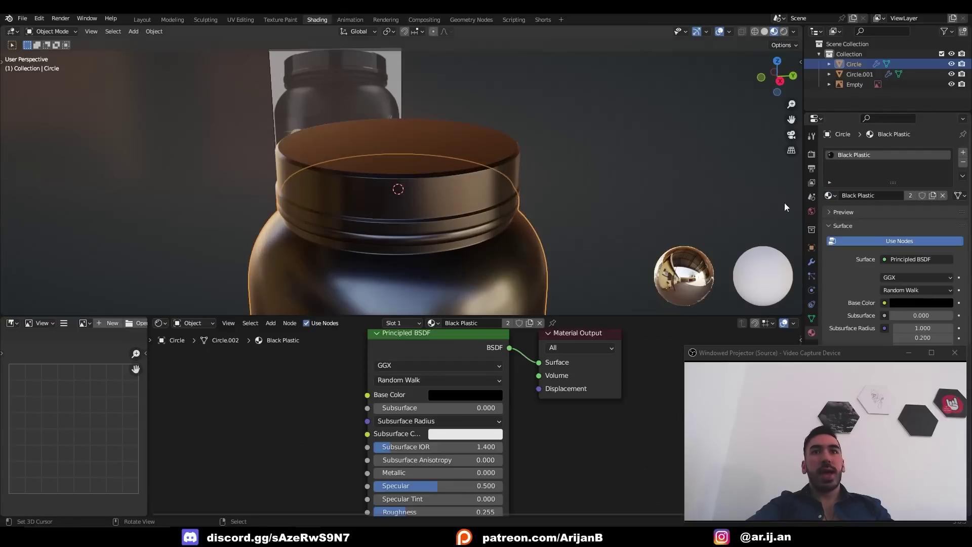
{"action": "left_click", "coordinate": [933, 196]}
{"action": "double_click", "coordinate": [882, 196]}
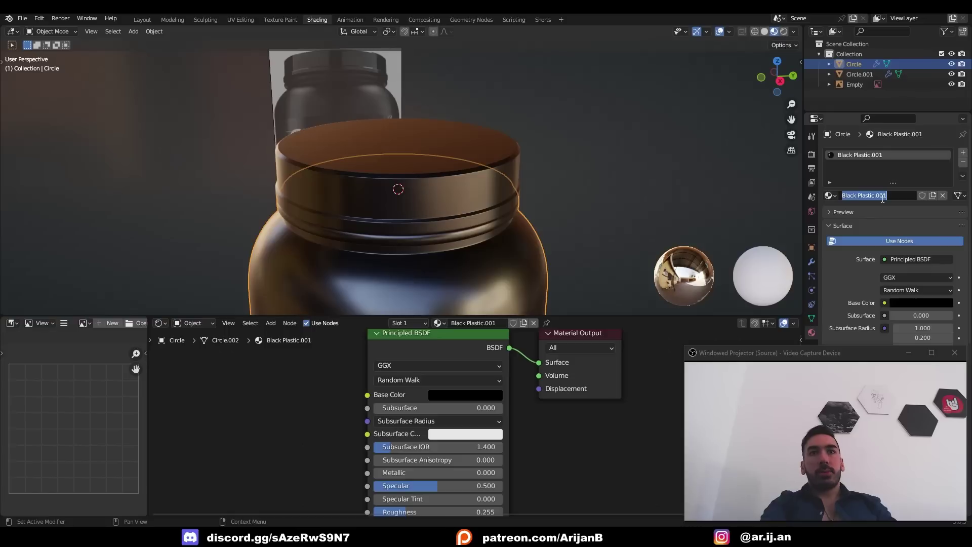
{"action": "type", "text": "Black Plastic Rough"}
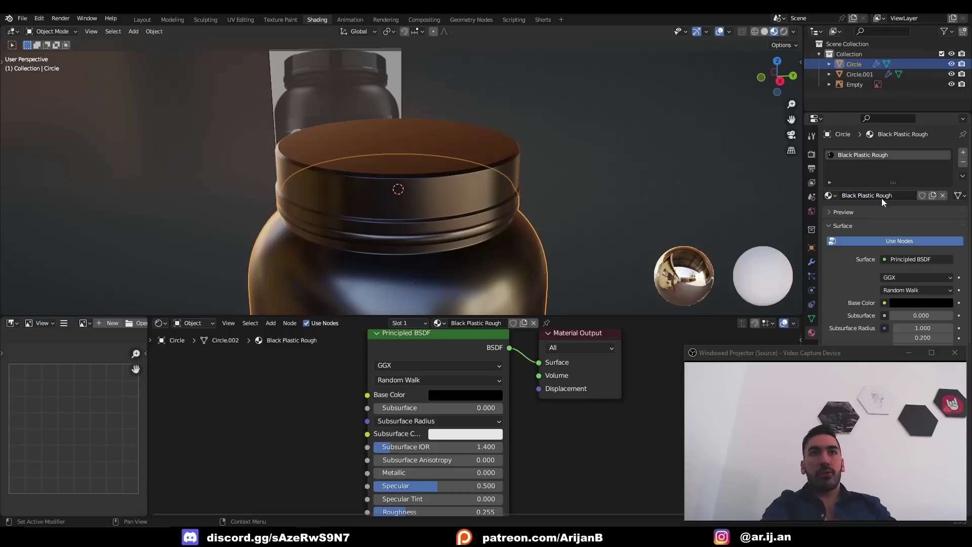
{"action": "key", "text": "Return"}
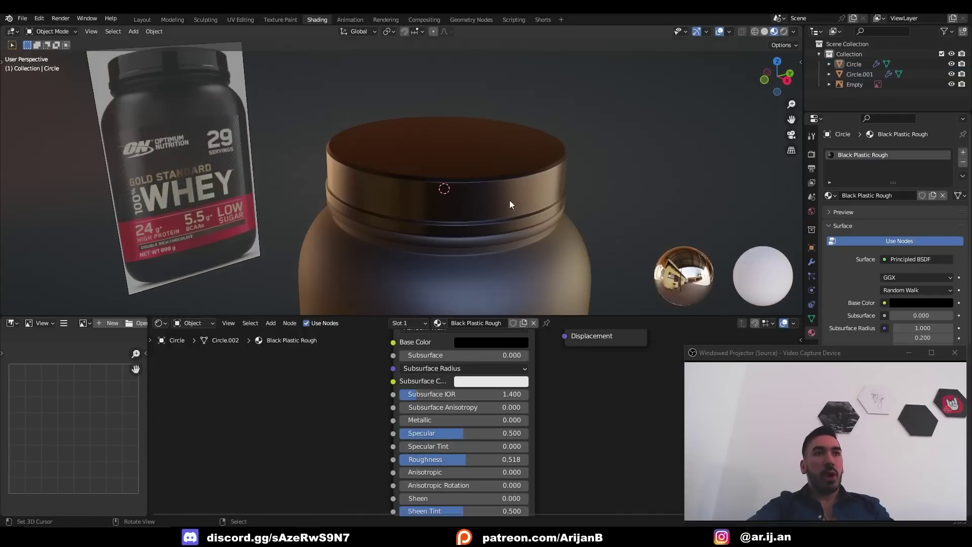
- Add a Noise Texture node to the jar body's Black Plastic Rough material
{"action": "left_click", "coordinate": [510, 204]}
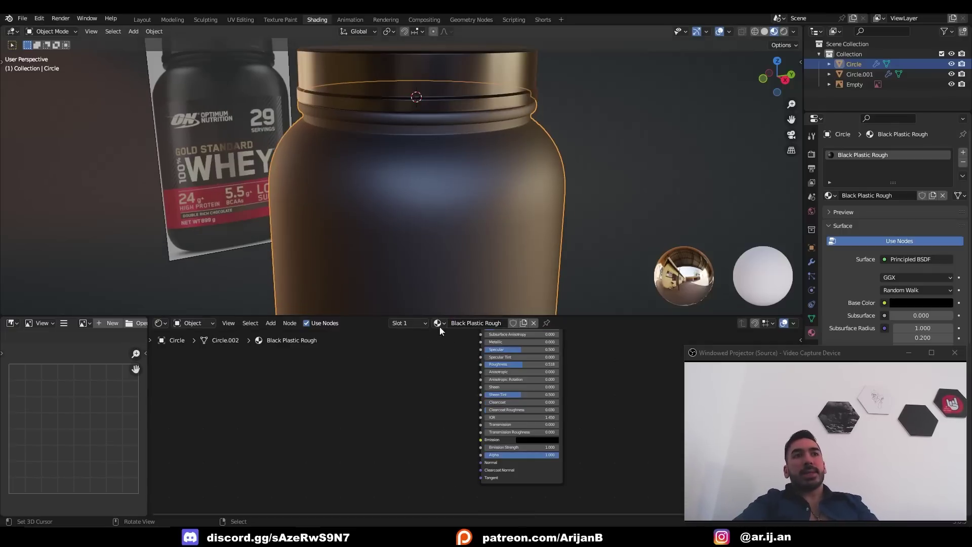
{"action": "key", "text": "shift+a"}
{"action": "type", "text": "noise"}
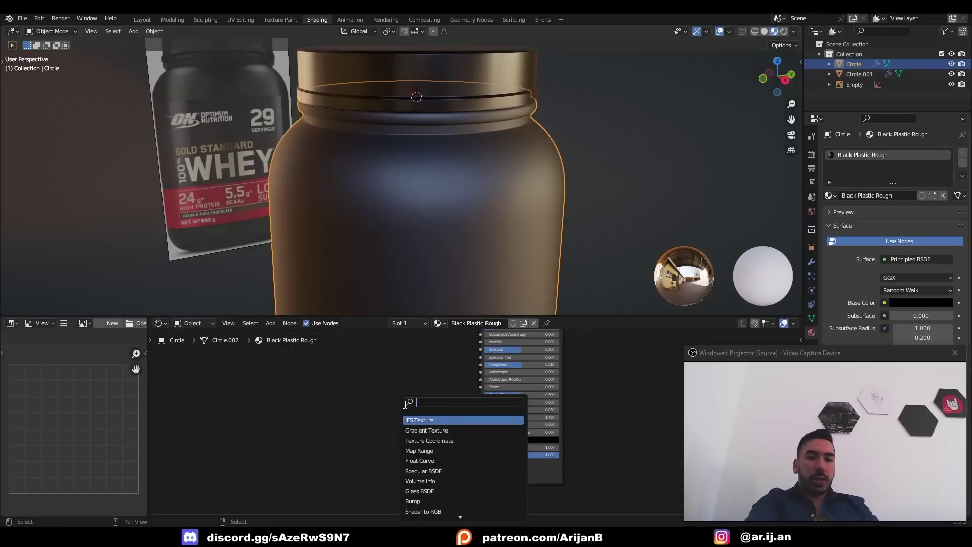
{"action": "left_click", "coordinate": [450, 419]}
{"action": "left_click", "coordinate": [368, 405]}
- Check in the add-on preferences whether Node Wrangler is enabled
{"action": "left_click", "coordinate": [39, 18]}
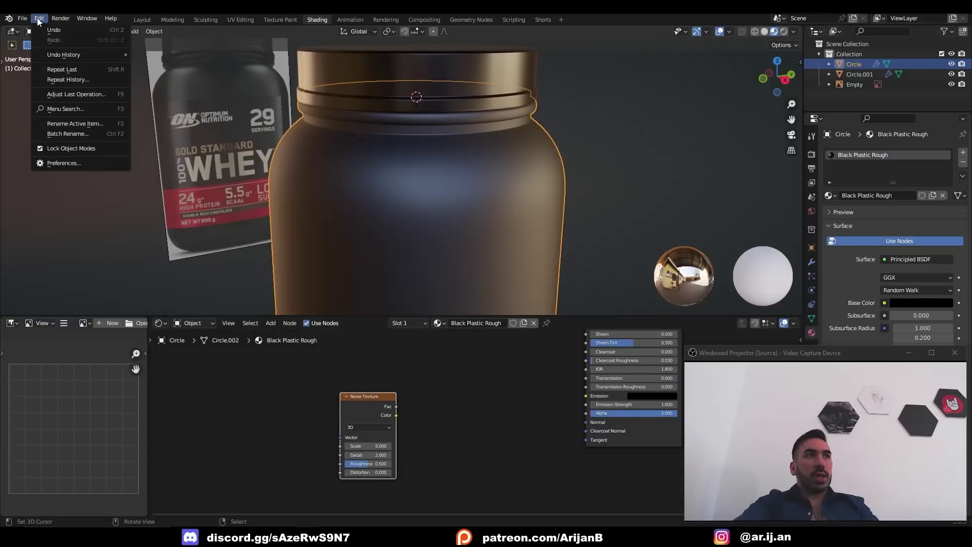
{"action": "left_click", "coordinate": [71, 166]}
{"action": "left_click", "coordinate": [295, 55]}
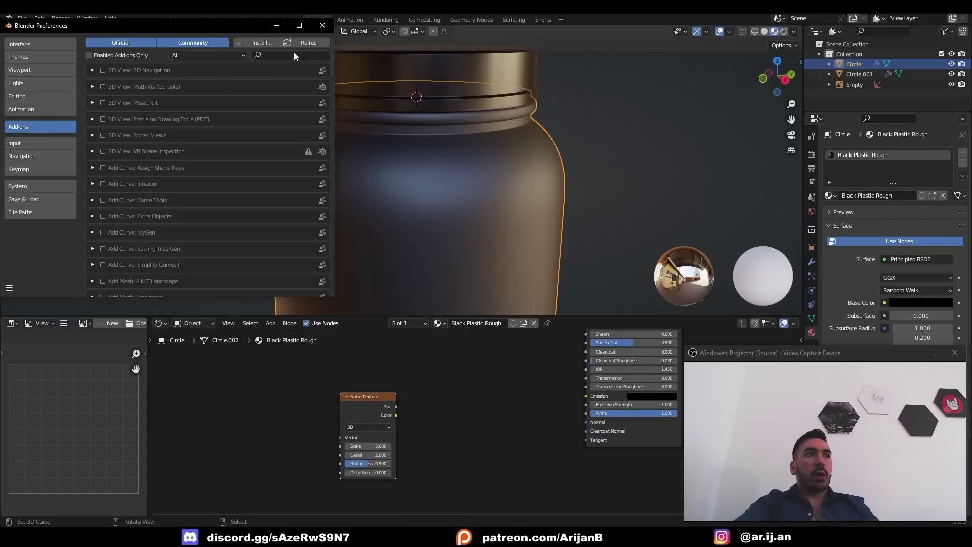
{"action": "type", "text": "node"}
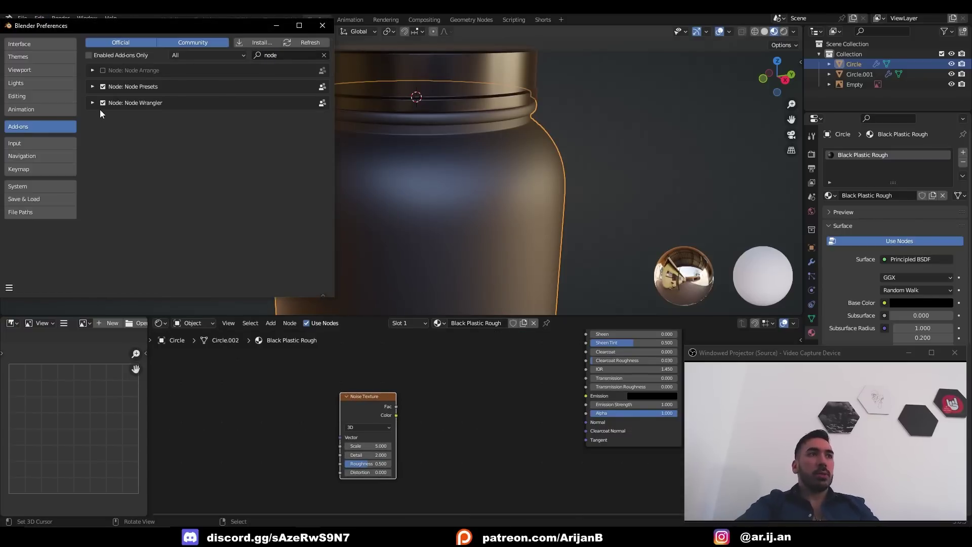
{"action": "left_click", "coordinate": [319, 29]}
- Add Texture Coordinate and Mapping nodes to the Noise Texture and feed the mapping with Object coordinates
{"action": "left_click_drag", "start_coordinate": [418, 404], "coordinate": [406, 395]}
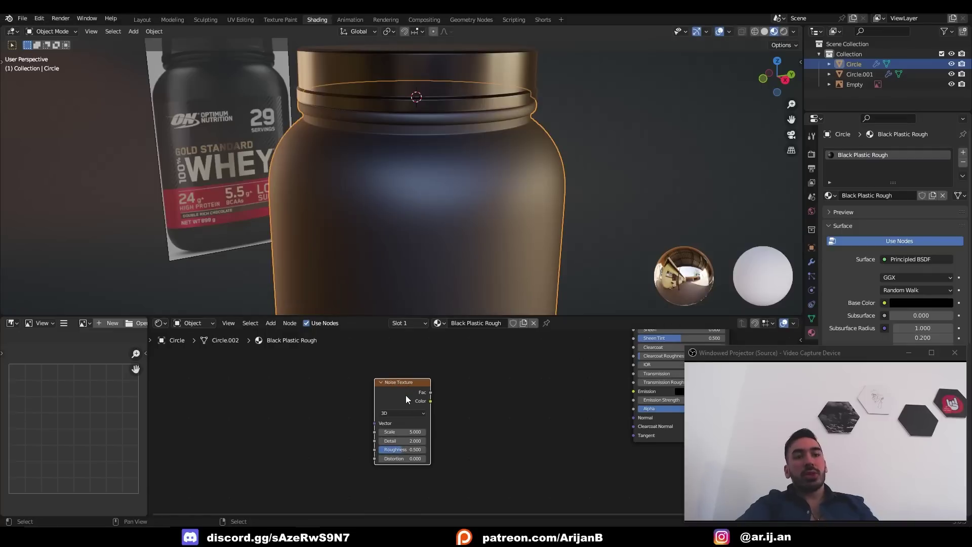
{"action": "key", "text": "ctrl+t"}
{"action": "scroll", "coordinate": [284, 437], "scroll_direction": "up", "scroll_amount": 3}
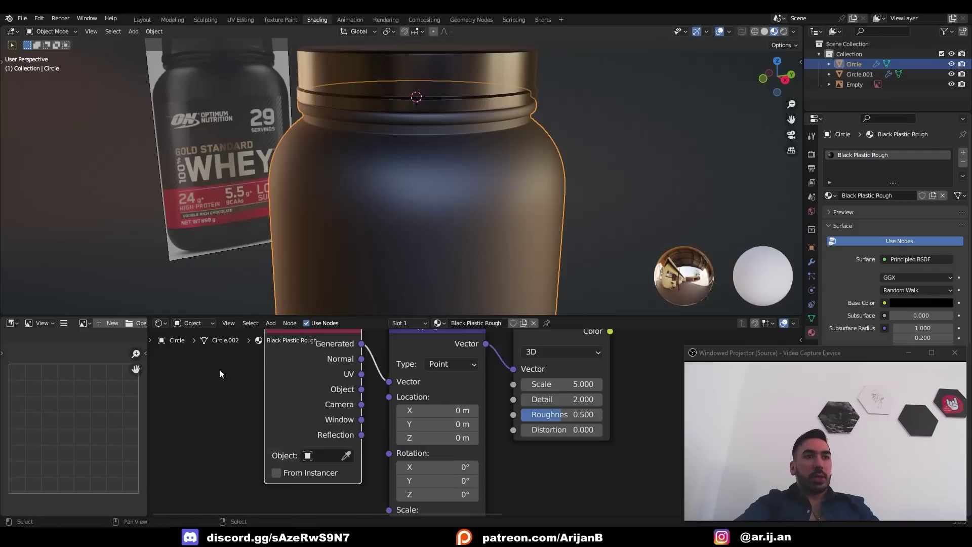
{"action": "left_click_drag", "start_coordinate": [397, 444], "coordinate": [425, 437]}
- Add a Bump node, feeding the noise Color into its Height and its output into the Principled BSDF's Normal
{"action": "key", "text": "Home"}
{"action": "key", "text": "shift+a"}
{"action": "type", "text": "bum"}
{"action": "left_click", "coordinate": [456, 400]}
{"action": "left_click", "coordinate": [450, 398]}
{"action": "middle_click_drag", "start_coordinate": [420, 402], "coordinate": [413, 420]}
{"action": "left_click_drag", "start_coordinate": [342, 434], "coordinate": [431, 436]}
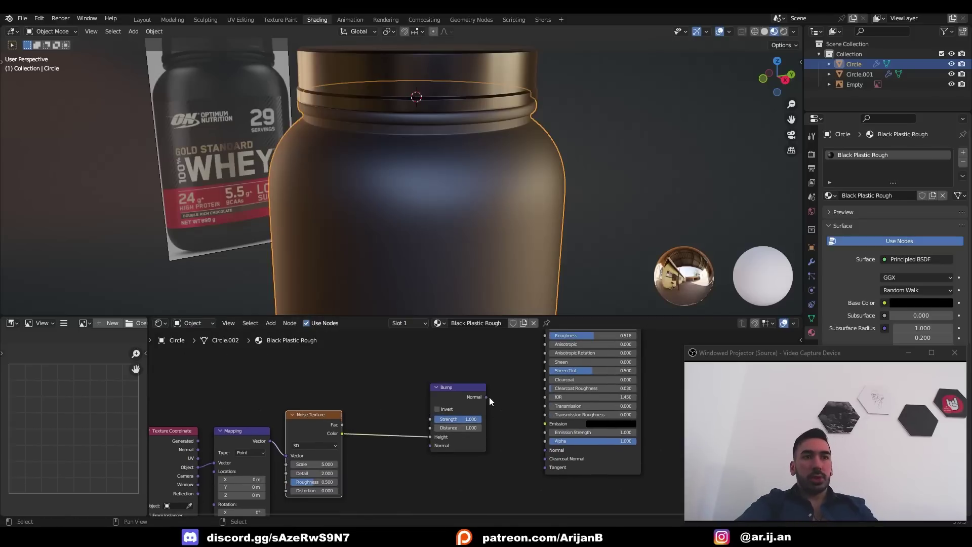
{"action": "left_click_drag", "start_coordinate": [487, 396], "coordinate": [544, 450]}
- Set the Bump node's strength to 0.1
{"action": "middle_click_drag", "start_coordinate": [427, 228], "coordinate": [450, 216]}
{"action": "scroll", "coordinate": [479, 405], "scroll_direction": "up", "scroll_amount": 6}
{"action": "middle_click_drag", "start_coordinate": [446, 420], "coordinate": [481, 437]}
{"action": "left_click", "coordinate": [458, 436]}
{"action": "type", "text": "0.1"}
{"action": "key", "text": "Return"}
- Set the Noise Texture's scale to 77, detail to 1.3 and roughness to 1, and the bump strength to 0.042
{"action": "middle_click_drag", "start_coordinate": [349, 212], "coordinate": [361, 204]}
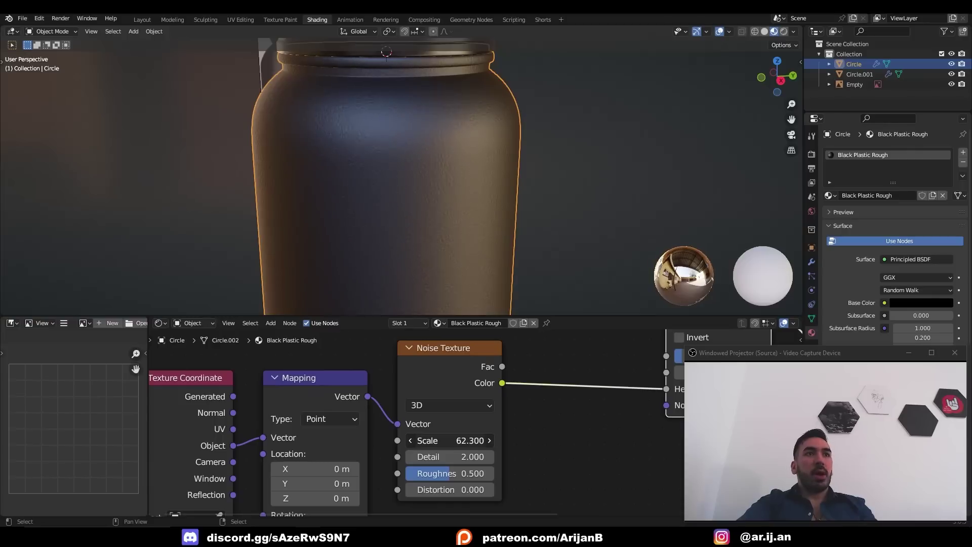
{"action": "left_click_drag", "start_coordinate": [450, 441], "coordinate": [455, 441]}
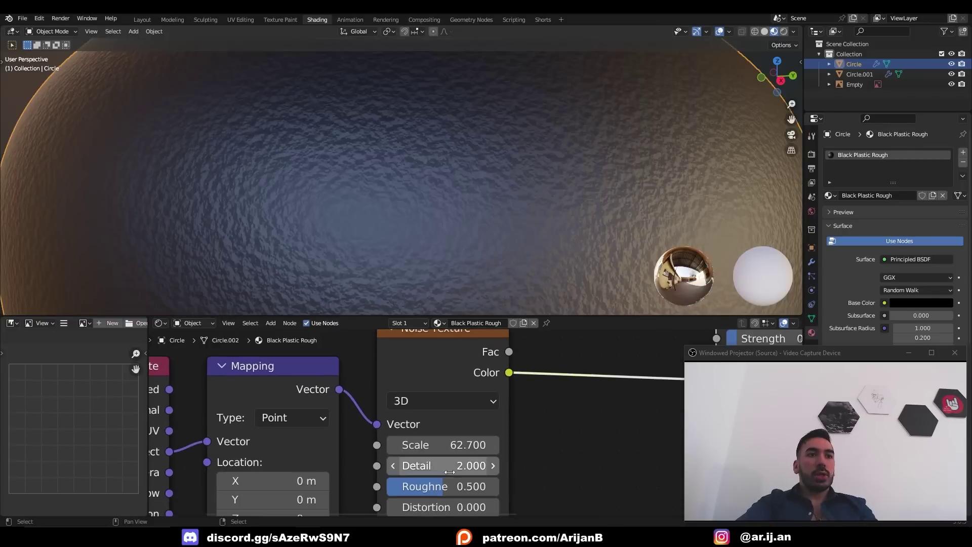
{"action": "mouse_move", "coordinate": [445, 466]}
{"action": "left_mouse_down"}
{"action": "mouse_move", "coordinate": [459, 465]}
{"action": "mouse_move", "coordinate": [452, 472]}
{"action": "left_mouse_up"}
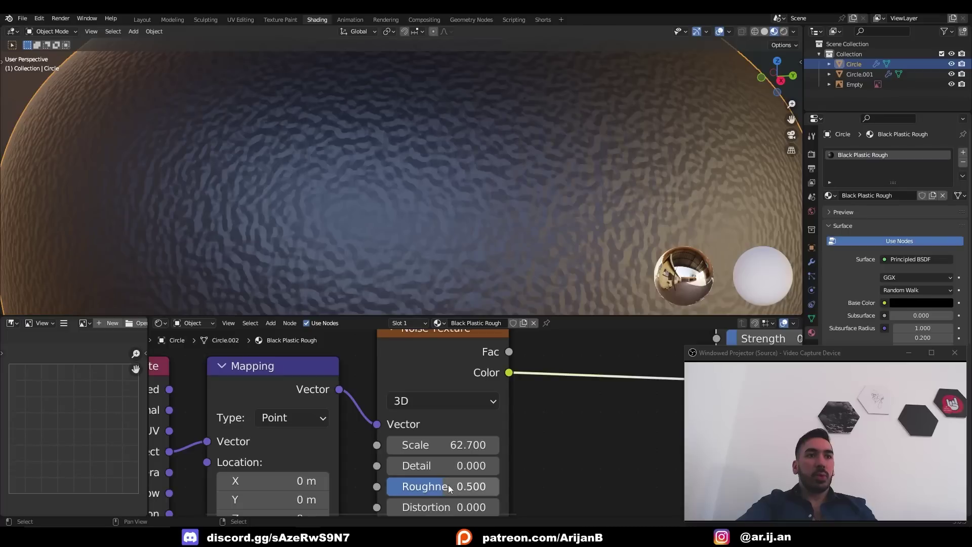
{"action": "left_click_drag", "start_coordinate": [439, 485], "coordinate": [458, 485]}
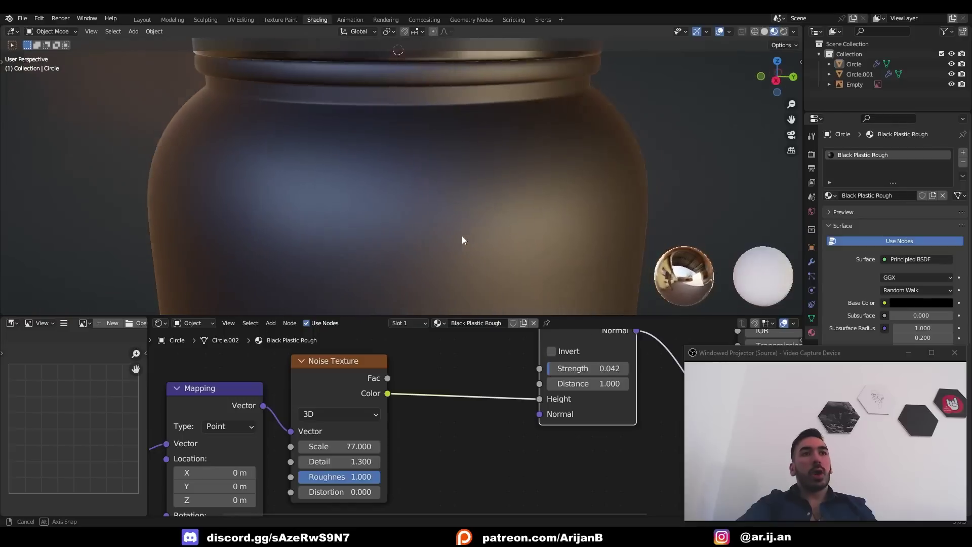
- Try a clearcoat of 1 on the jar body's material and view the reflections
{"action": "scroll", "coordinate": [524, 234], "scroll_direction": "up", "scroll_amount": 2}
{"action": "middle_click_drag", "start_coordinate": [670, 413], "coordinate": [303, 514]}
{"action": "left_click_drag", "start_coordinate": [405, 404], "coordinate": [526, 403]}
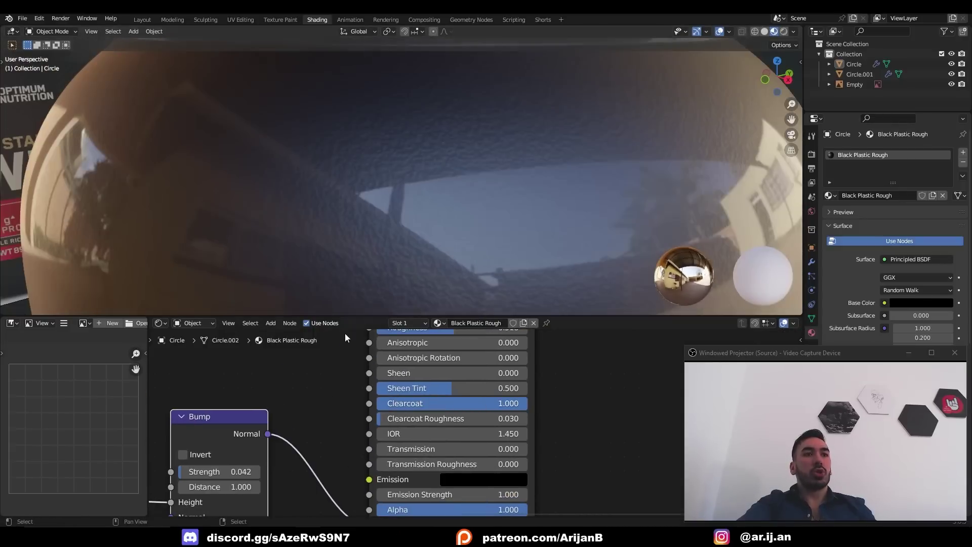
{"action": "middle_click_drag", "start_coordinate": [355, 214], "coordinate": [333, 200]}
{"action": "scroll", "coordinate": [337, 201], "scroll_direction": "down", "scroll_amount": 2}
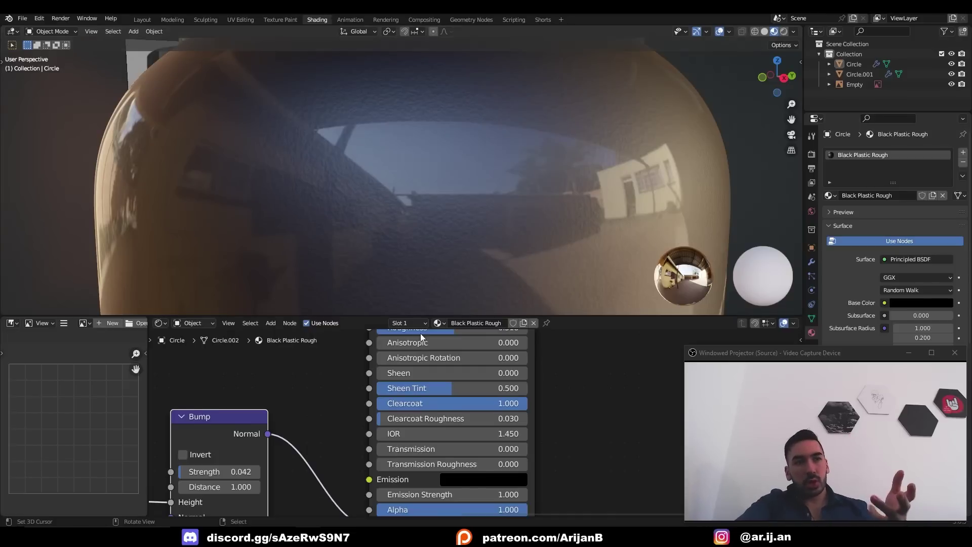
- Set the roughness of the jar body's material to 0.477
{"action": "middle_click_drag", "start_coordinate": [429, 407], "coordinate": [427, 433]}
{"action": "left_click_drag", "start_coordinate": [399, 447], "coordinate": [413, 447]}
{"action": "scroll", "coordinate": [463, 250], "scroll_direction": "down", "scroll_amount": 2}
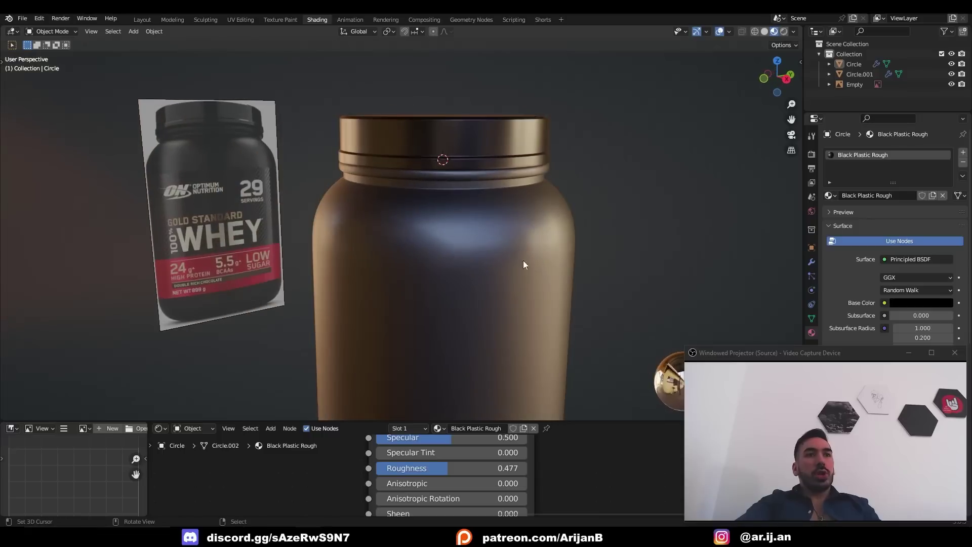
- Preview the jar under the forest and city viewport environments, return to the warm interior one, and examine the lid
{"action": "left_click", "coordinate": [524, 261]}
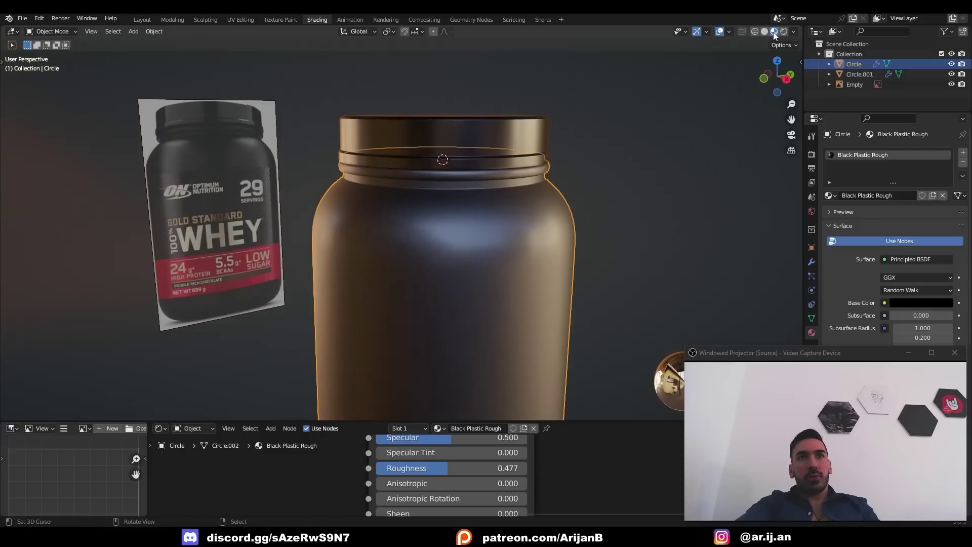
{"action": "left_click", "coordinate": [793, 32]}
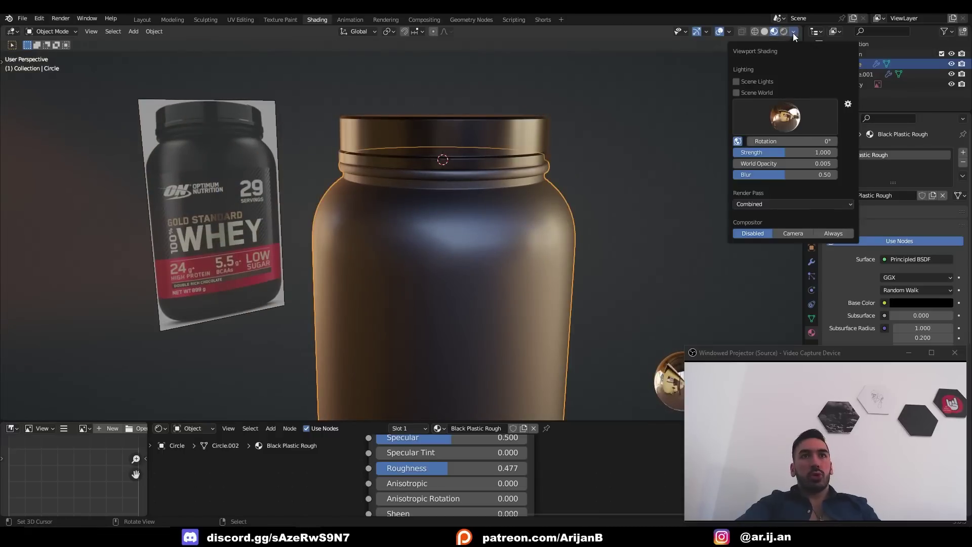
{"action": "left_click", "coordinate": [791, 115]}
{"action": "left_click", "coordinate": [704, 154]}
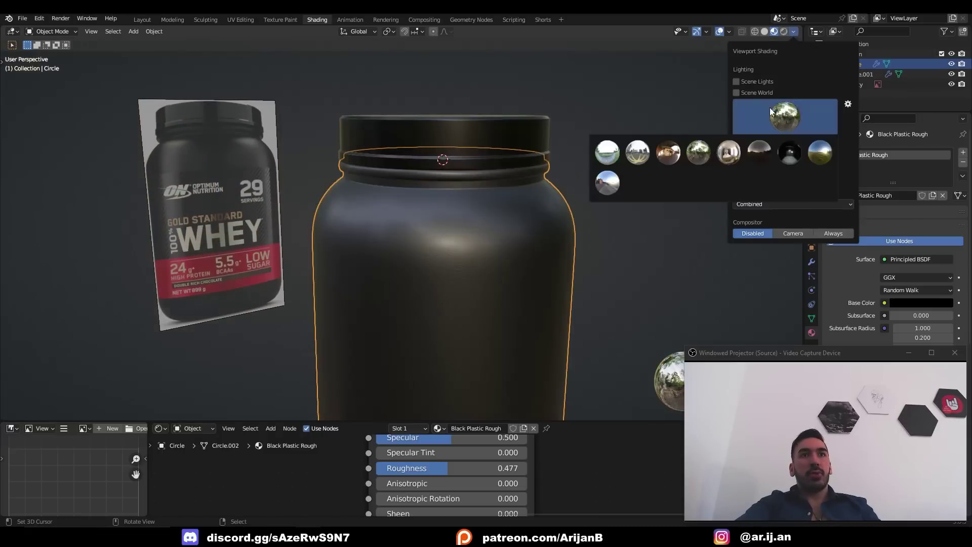
{"action": "left_click", "coordinate": [649, 153]}
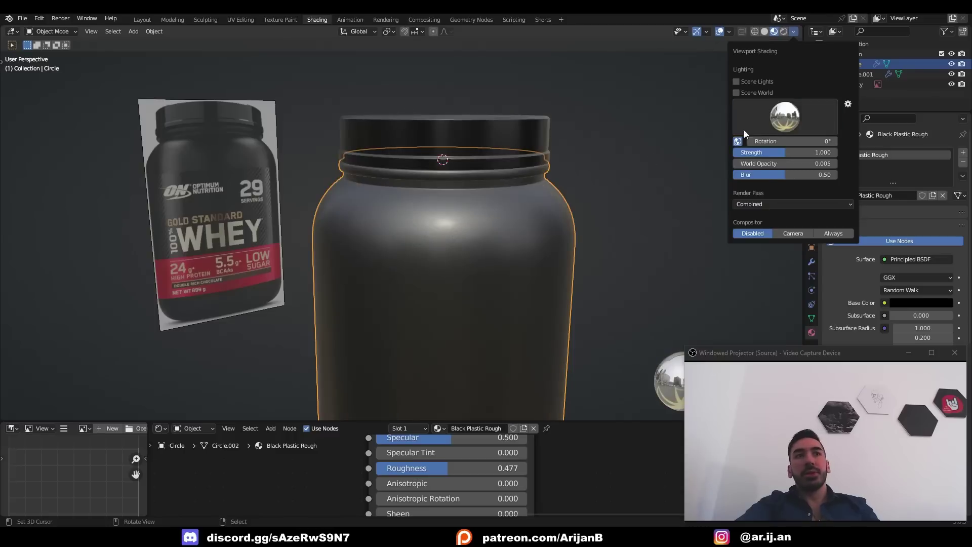
{"action": "left_click", "coordinate": [752, 128]}
{"action": "left_click", "coordinate": [666, 152]}
{"action": "middle_click_drag", "start_coordinate": [600, 205], "coordinate": [445, 245]}
{"action": "left_click", "coordinate": [427, 199]}
{"action": "middle_click_drag", "start_coordinate": [428, 199], "coordinate": [502, 248]}
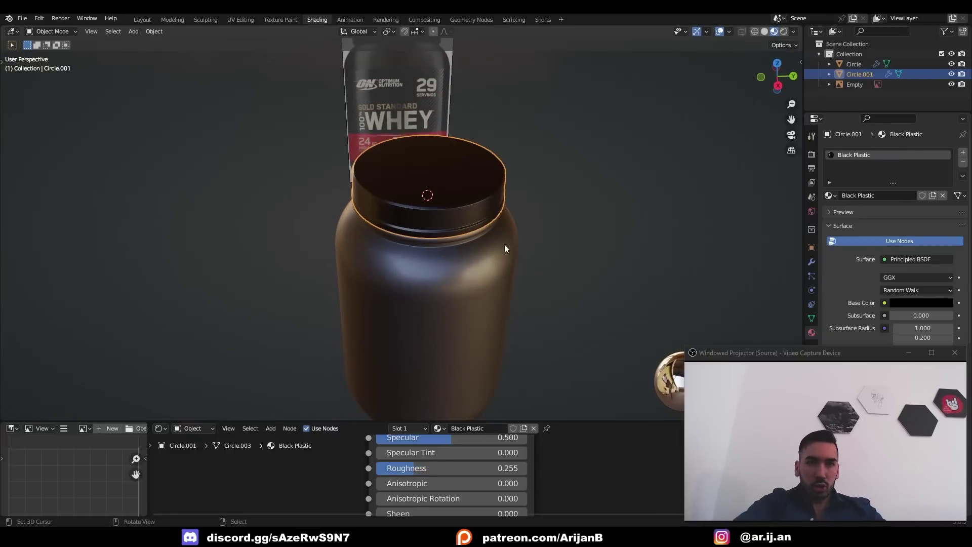
{"action": "middle_click_drag", "start_coordinate": [504, 244], "coordinate": [501, 179]}
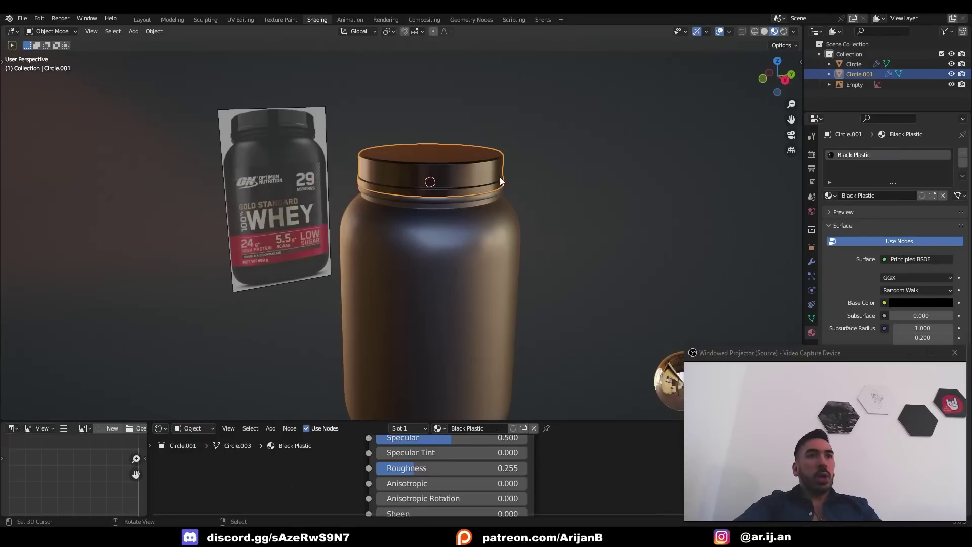
- Compare the lid and body reflections under the studio and courtyard environments and restore the warm interior lighting
{"action": "left_click", "coordinate": [793, 32]}
{"action": "left_click", "coordinate": [785, 117]}
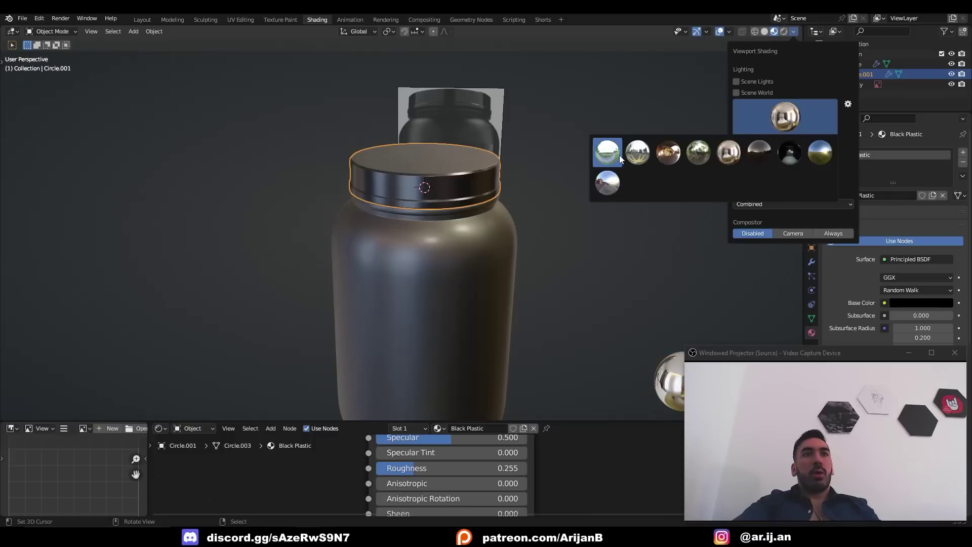
{"action": "left_click", "coordinate": [613, 154]}
{"action": "mouse_move", "coordinate": [427, 208]}
{"action": "middle_mouse_down"}
{"action": "mouse_move", "coordinate": [543, 224]}
{"action": "mouse_move", "coordinate": [451, 217]}
{"action": "mouse_move", "coordinate": [571, 200]}
{"action": "mouse_move", "coordinate": [445, 243]}
{"action": "mouse_move", "coordinate": [570, 182]}
{"action": "mouse_move", "coordinate": [438, 223]}
{"action": "mouse_move", "coordinate": [506, 218]}
{"action": "middle_mouse_up"}
{"action": "left_click", "coordinate": [793, 31]}
{"action": "left_click", "coordinate": [785, 117]}
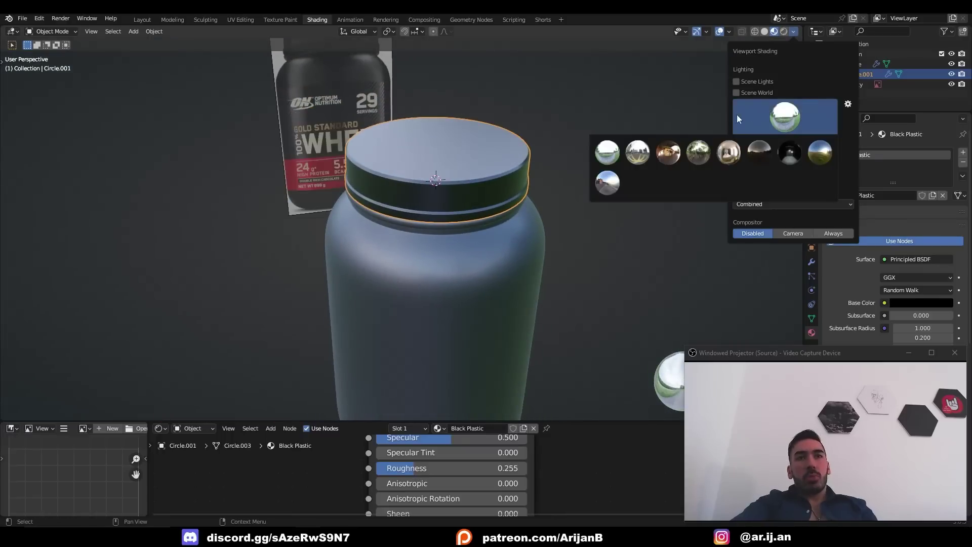
{"action": "left_click", "coordinate": [733, 154]}
{"action": "left_click", "coordinate": [668, 152]}
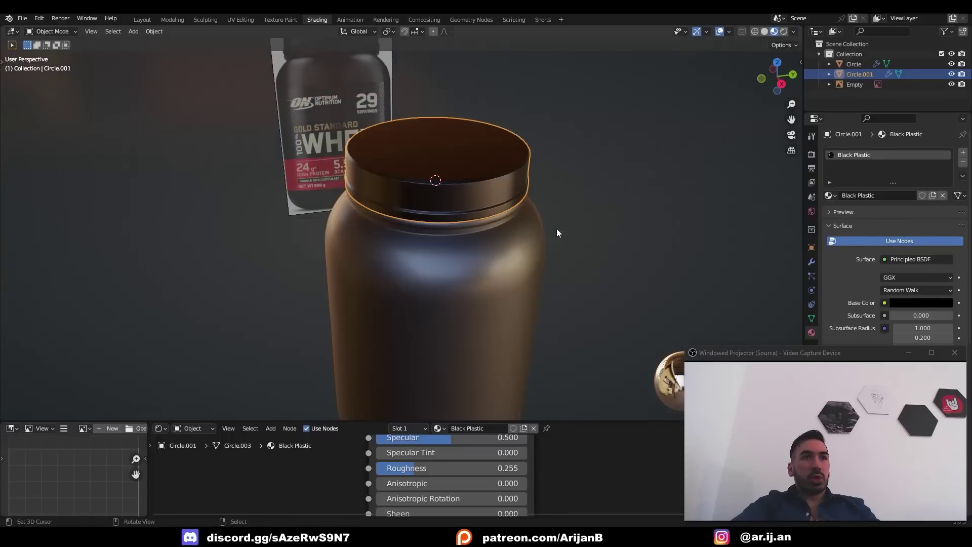
- Apply the jar body's Subdivision modifier and check the resulting mesh in edit mode
{"action": "middle_click_drag", "start_coordinate": [557, 228], "coordinate": [655, 178]}
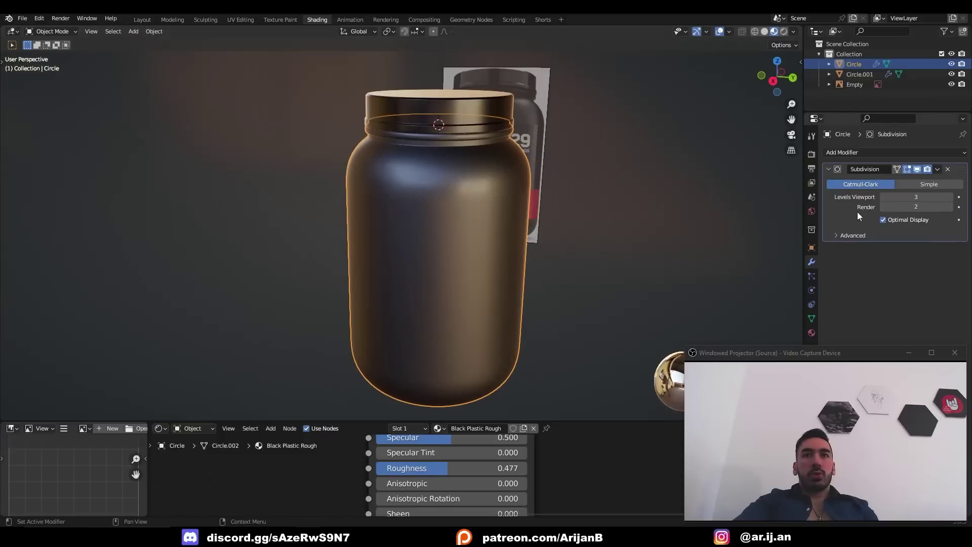
{"action": "key", "text": "ctrl+a"}
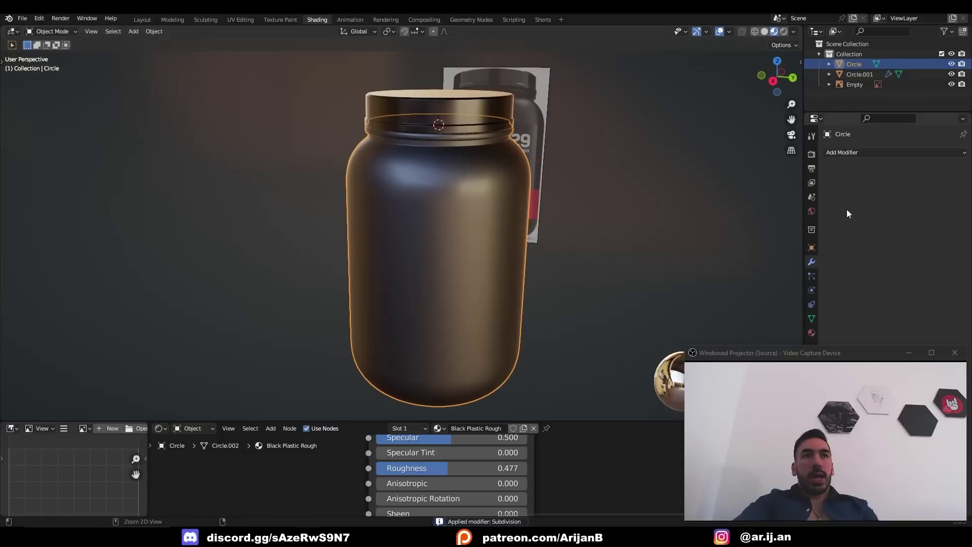
{"action": "key", "text": "Tab"}
{"action": "middle_click_drag", "start_coordinate": [551, 224], "coordinate": [481, 280]}
{"action": "scroll", "coordinate": [642, 196], "scroll_direction": "up", "scroll_amount": 3}
{"action": "key", "text": "Tab"}
- Mark the two horizontal edge loops bounding the label area, below the shoulder and above the base curve, as seams
{"action": "key", "text": "KP_3"}
{"action": "scroll", "coordinate": [497, 268], "scroll_direction": "up", "scroll_amount": 4}
{"action": "key", "text": "Tab"}
{"action": "left_click", "coordinate": [506, 205], "text": "alt"}
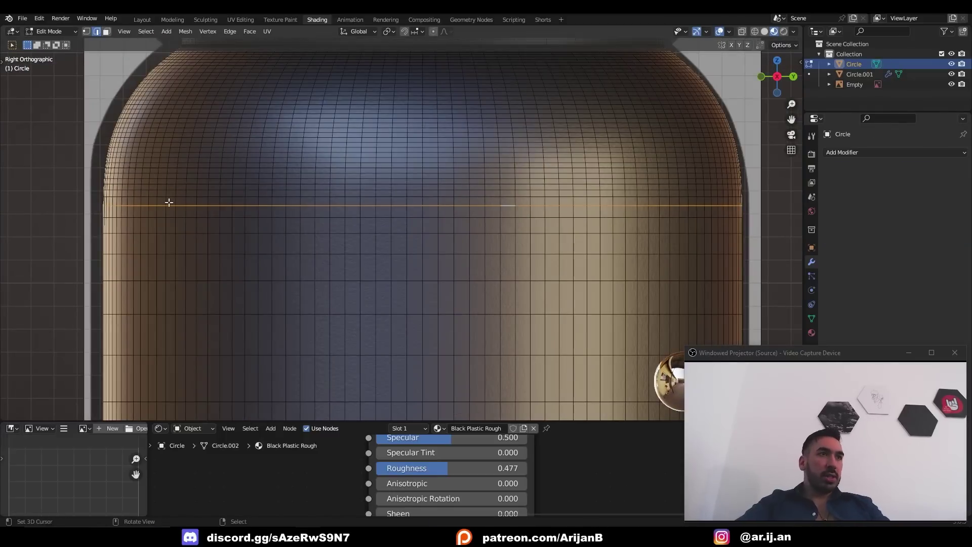
{"action": "key", "text": "alt+z"}
{"action": "scroll", "coordinate": [566, 213], "scroll_direction": "down", "scroll_amount": 3}
{"action": "scroll", "coordinate": [226, 225], "scroll_direction": "down", "scroll_amount": 4}
{"action": "middle_click_drag", "start_coordinate": [269, 349], "coordinate": [265, 205], "text": "shift"}
{"action": "scroll", "coordinate": [276, 278], "scroll_direction": "up", "scroll_amount": 7}
{"action": "key", "text": "shift+z"}
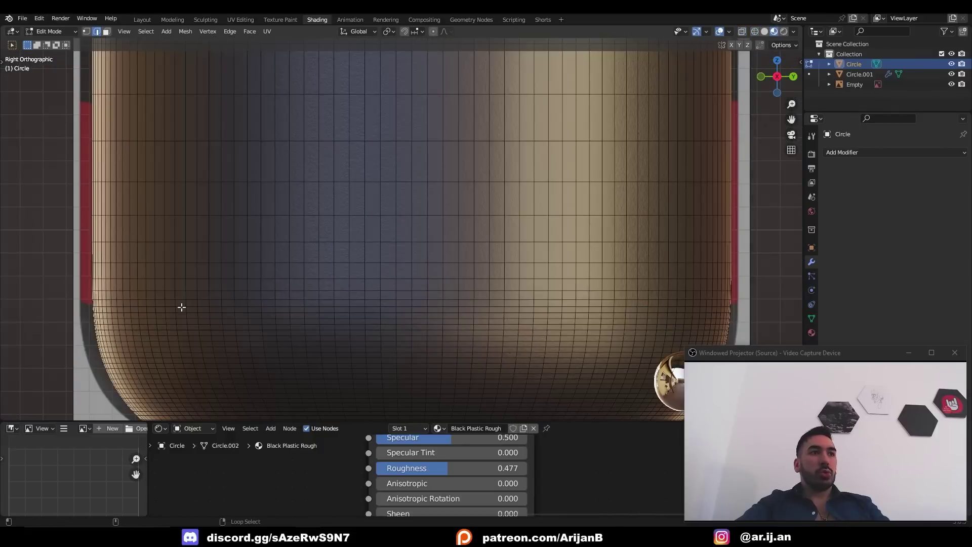
{"action": "left_click", "coordinate": [188, 300], "text": "alt+shift"}
{"action": "scroll", "coordinate": [284, 245], "scroll_direction": "down", "scroll_amount": 3}
{"action": "middle_click_drag", "start_coordinate": [284, 245], "coordinate": [488, 288]}
{"action": "scroll", "coordinate": [488, 289], "scroll_direction": "down", "scroll_amount": 4}
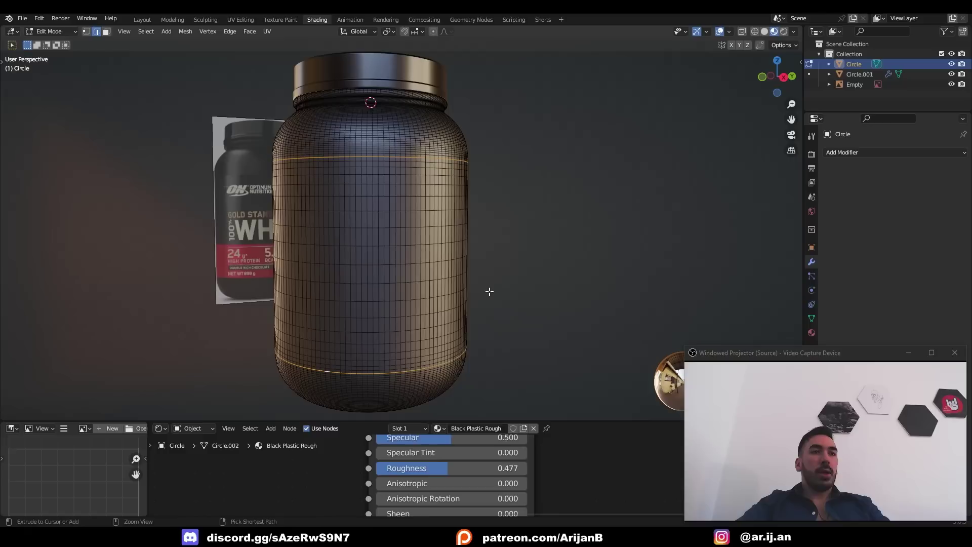
{"action": "key", "text": "ctrl+e"}
{"action": "left_click", "coordinate": [476, 434]}
- Mark a vertical edge path on the back of the jar, connecting the upper and lower seams, as a seam
{"action": "middle_click_drag", "start_coordinate": [367, 228], "coordinate": [526, 264]}
{"action": "scroll", "coordinate": [506, 228], "scroll_direction": "up", "scroll_amount": 3}
{"action": "right_click", "coordinate": [478, 174]}
{"action": "middle_click_drag", "start_coordinate": [465, 181], "coordinate": [425, 245]}
{"action": "scroll", "coordinate": [442, 371], "scroll_direction": "up", "scroll_amount": 2}
{"action": "left_click", "coordinate": [443, 371], "text": "ctrl"}
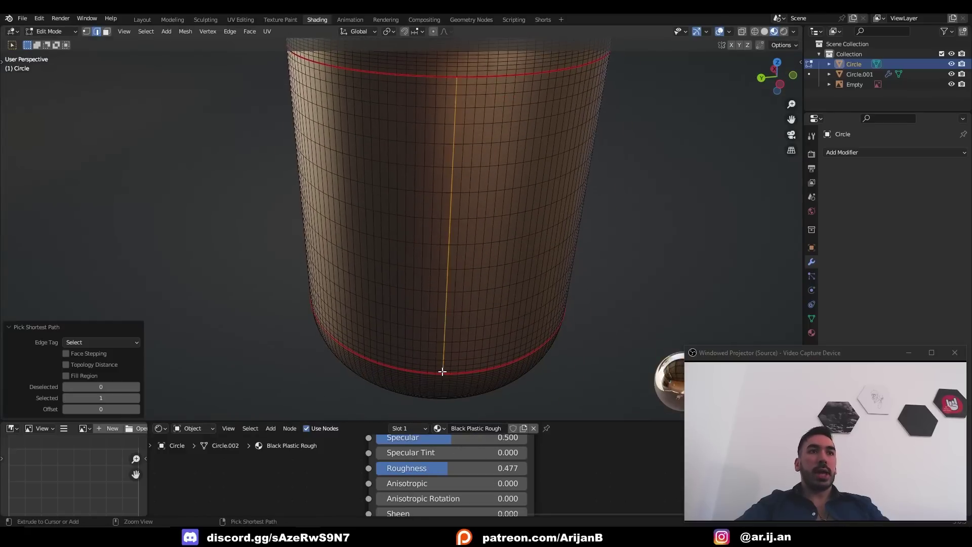
{"action": "scroll", "coordinate": [469, 302], "scroll_direction": "up", "scroll_amount": 2}
{"action": "middle_click_drag", "start_coordinate": [482, 367], "coordinate": [475, 302]}
{"action": "key", "text": "ctrl+e"}
{"action": "left_click", "coordinate": [476, 301]}
{"action": "key", "text": "alt+a"}
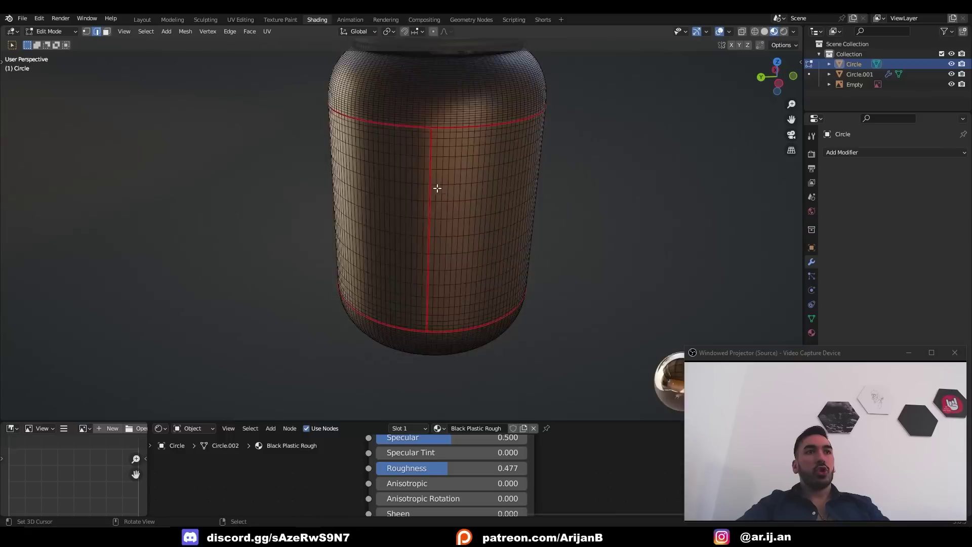
- Select all faces of the label area between the seams with Select Linked delimited by Seam
{"action": "scroll", "coordinate": [435, 187], "scroll_direction": "down", "scroll_amount": 3}
{"action": "mouse_move", "coordinate": [418, 182]}
{"action": "middle_mouse_down"}
{"action": "mouse_move", "coordinate": [389, 245]}
{"action": "mouse_move", "coordinate": [350, 219]}
{"action": "mouse_move", "coordinate": [393, 205]}
{"action": "mouse_move", "coordinate": [421, 221]}
{"action": "mouse_move", "coordinate": [455, 210]}
{"action": "mouse_move", "coordinate": [430, 197]}
{"action": "middle_mouse_up"}
{"action": "scroll", "coordinate": [350, 218], "scroll_direction": "down", "scroll_amount": 2}
{"action": "key", "text": "Tab"}
{"action": "key", "text": "shift+z"}
{"action": "key", "text": "alt+a"}
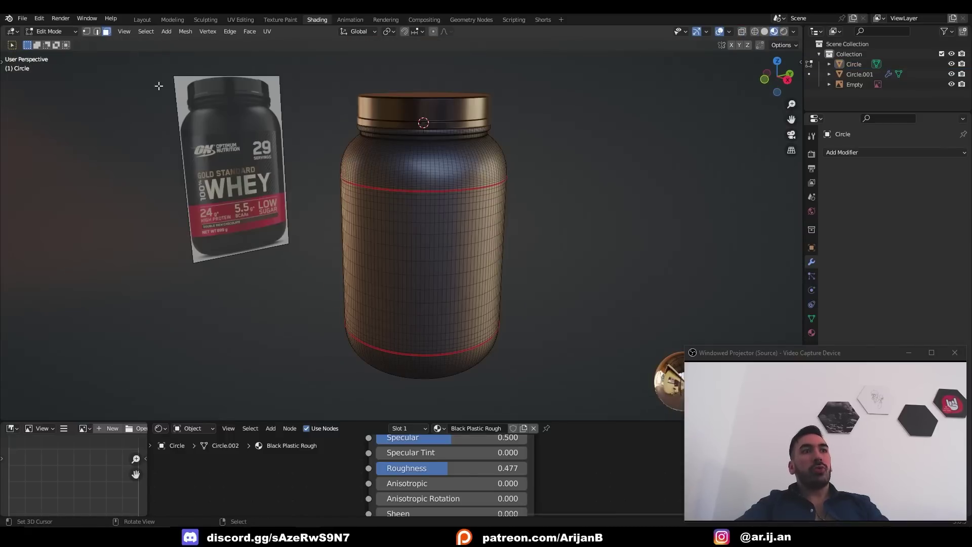
{"action": "middle_click_drag", "start_coordinate": [158, 86], "coordinate": [384, 192]}
{"action": "key", "text": "ctrl+l"}
{"action": "middle_click_drag", "start_coordinate": [328, 251], "coordinate": [238, 298]}
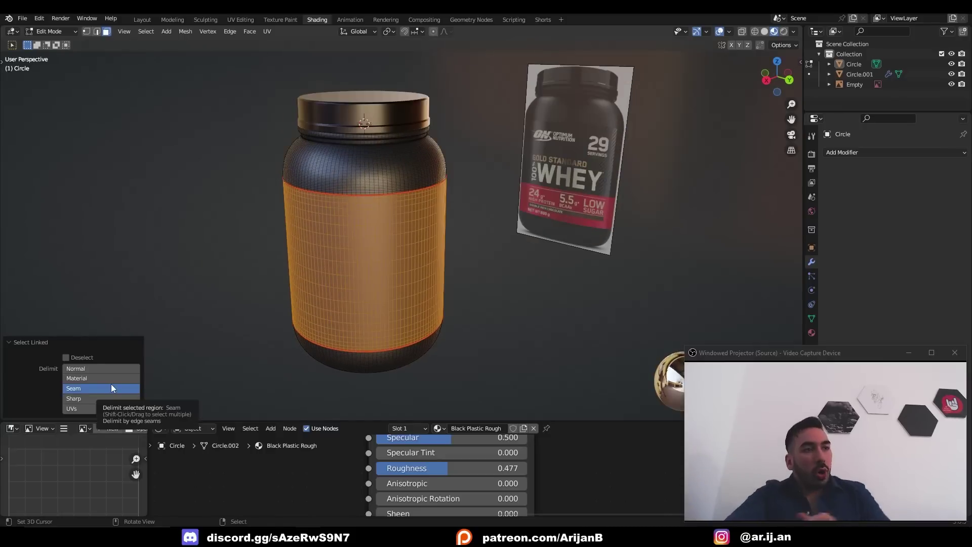
- Compare the Material, Normal and Sharp delimit options for the linked selection and return to Seam
{"action": "left_click", "coordinate": [85, 379]}
{"action": "left_click", "coordinate": [85, 370]}
{"action": "left_click", "coordinate": [86, 399]}
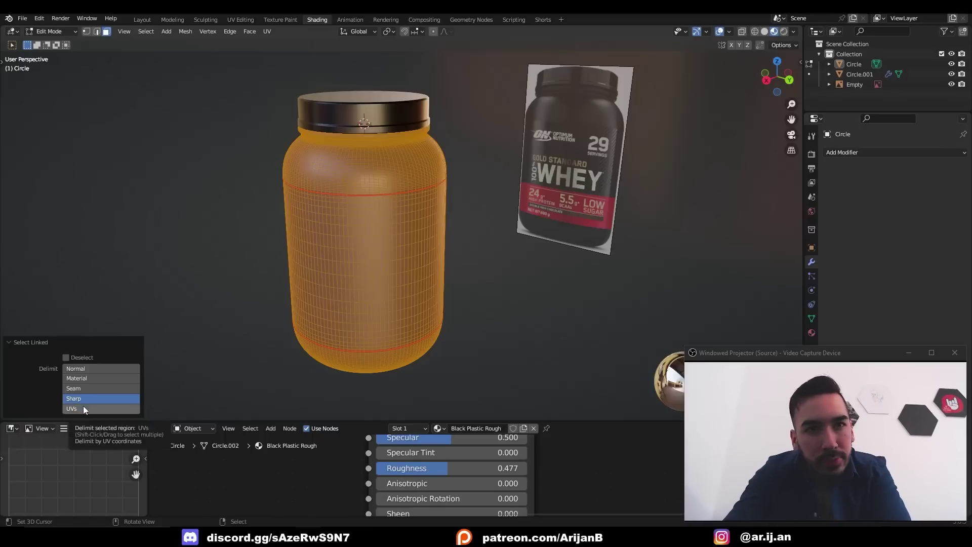
{"action": "left_click", "coordinate": [81, 388]}
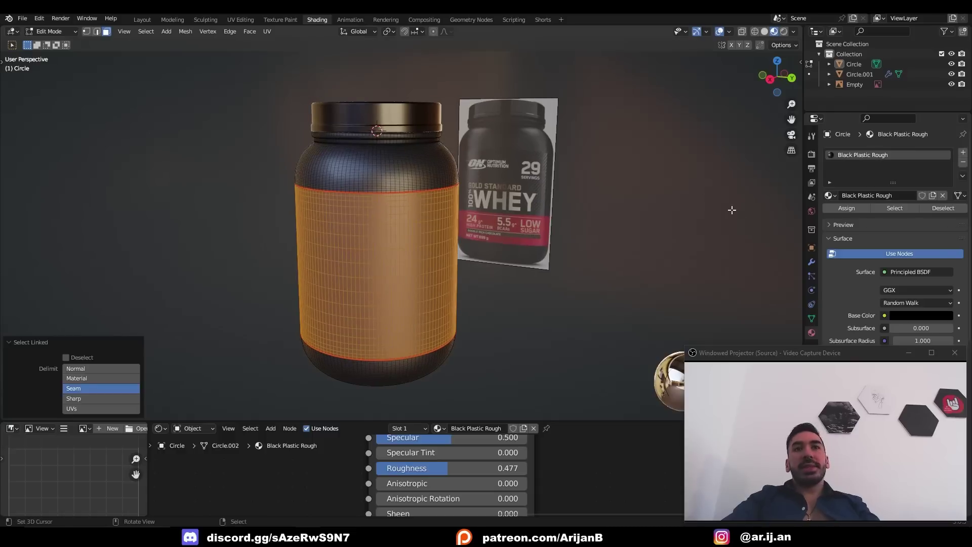
- Add a second material slot to the jar, assign it to the selected label faces and create a new material in it
{"action": "left_click", "coordinate": [963, 152]}
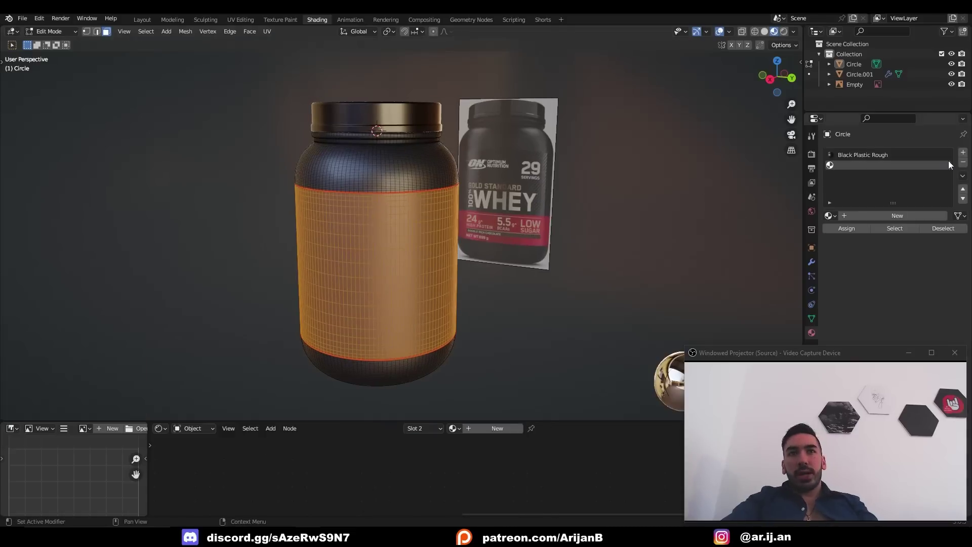
{"action": "left_click", "coordinate": [852, 230]}
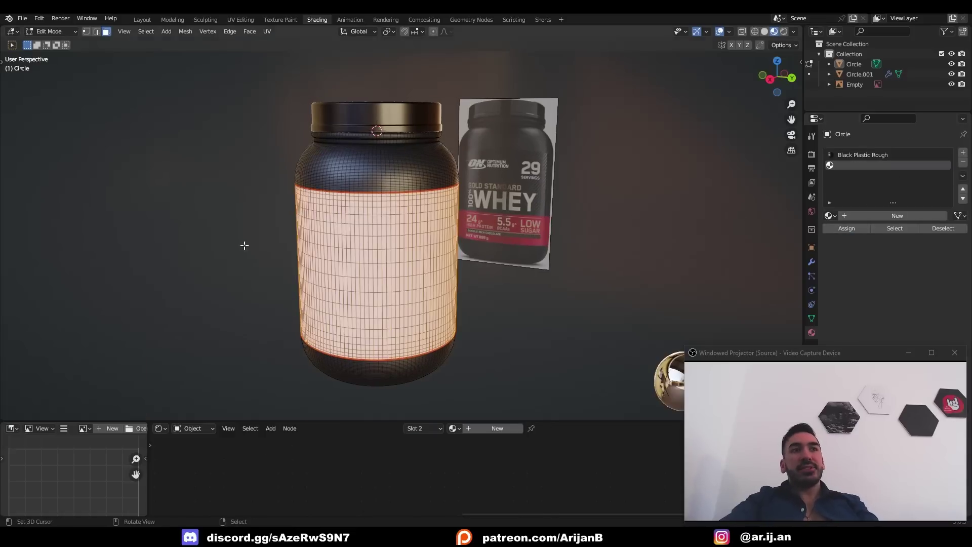
{"action": "key", "text": "Tab"}
{"action": "middle_click_drag", "start_coordinate": [481, 234], "coordinate": [453, 234]}
{"action": "left_click", "coordinate": [889, 218]}
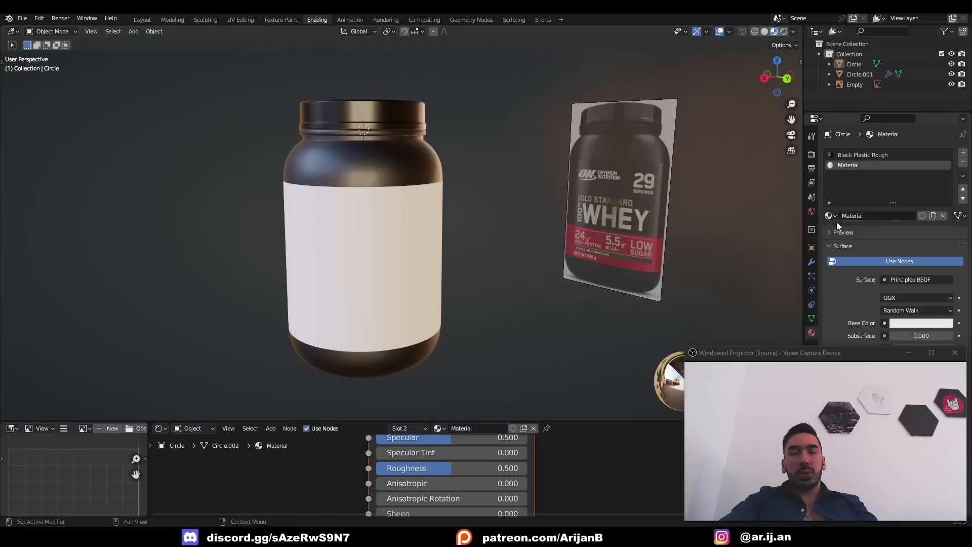
- Set the label material's base color to black and its roughness to 0.240, and save the file
{"action": "scroll", "coordinate": [871, 223], "scroll_direction": "down", "scroll_amount": 3}
{"action": "left_click", "coordinate": [930, 263]}
{"action": "left_click_drag", "start_coordinate": [944, 179], "coordinate": [944, 204]}
{"action": "scroll", "coordinate": [880, 237], "scroll_direction": "down", "scroll_amount": 4}
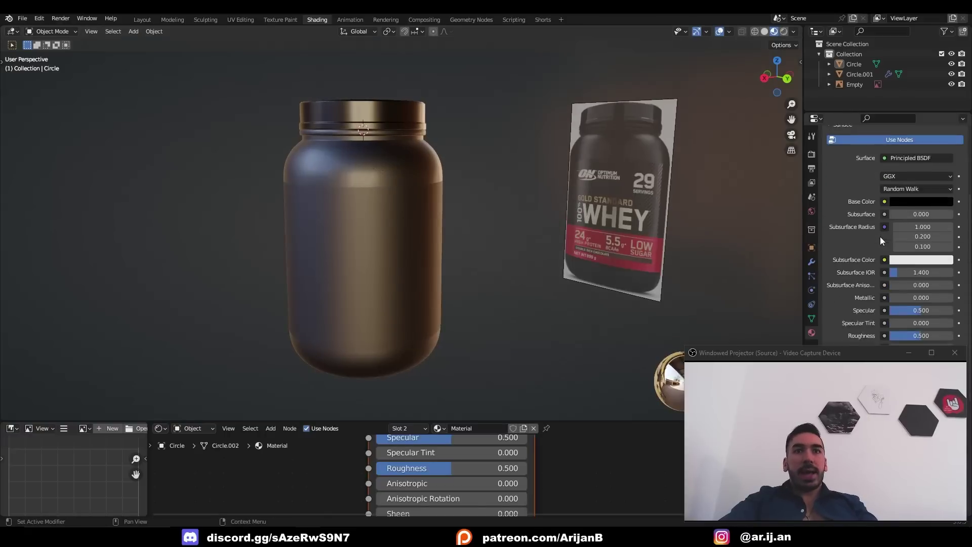
{"action": "left_click_drag", "start_coordinate": [922, 336], "coordinate": [906, 335]}
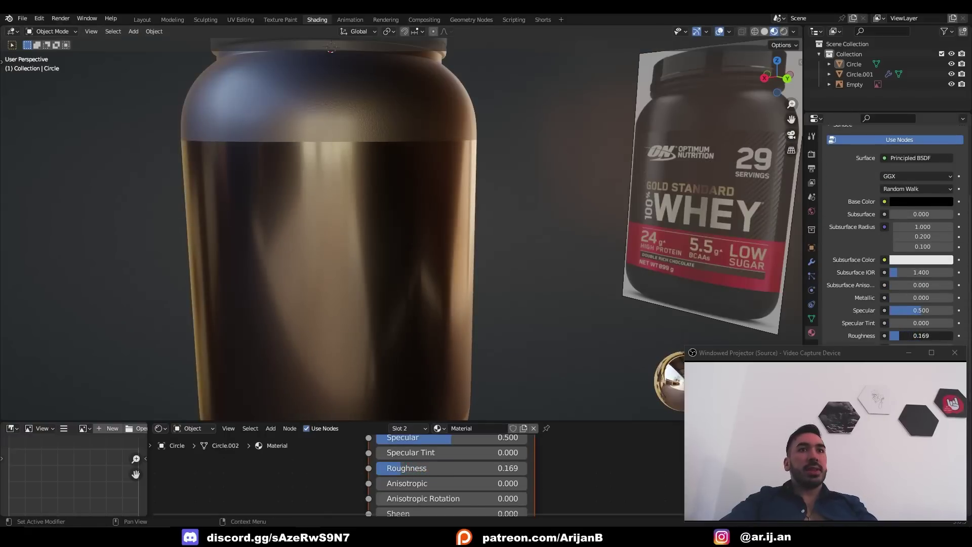
{"action": "middle_click_drag", "start_coordinate": [443, 190], "coordinate": [445, 235]}
{"action": "scroll", "coordinate": [445, 235], "scroll_direction": "down", "scroll_amount": 2}
{"action": "key", "text": "ctrl+s"}
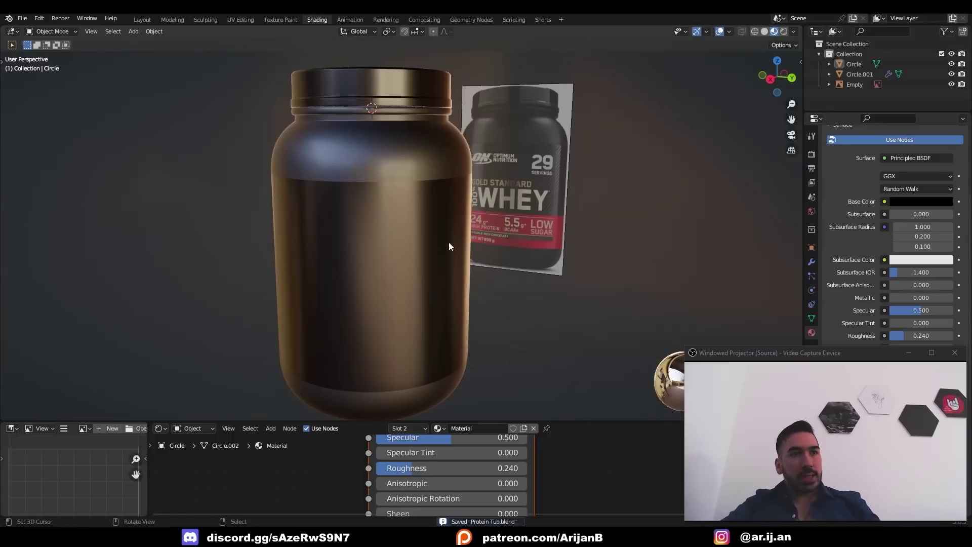
- Enlarge the node editor area and rename the label area's material to Label
{"action": "left_click_drag", "start_coordinate": [436, 421], "coordinate": [436, 294]}
{"action": "double_click", "coordinate": [474, 300]}
{"action": "type", "text": "Lab"}
{"action": "type", "text": "el"}
{"action": "key", "text": "Return"}
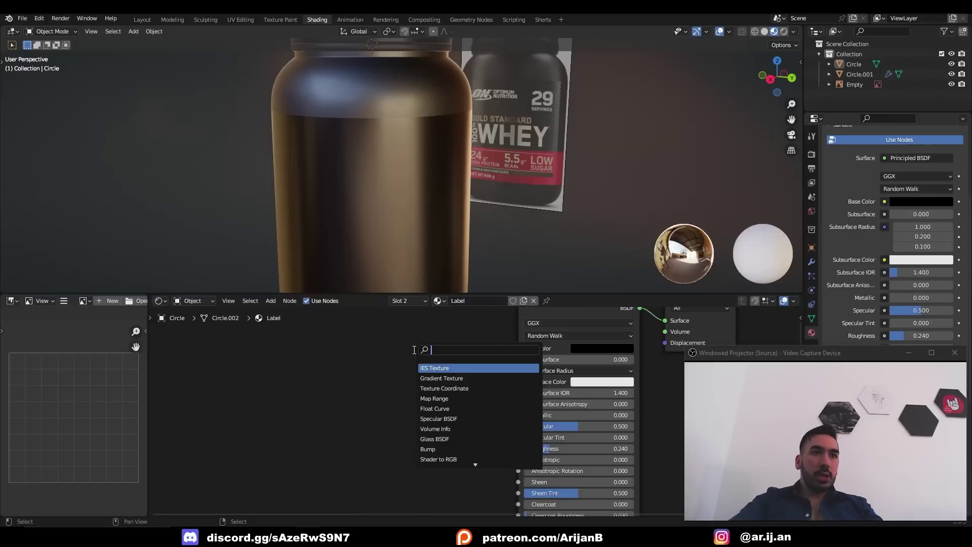
- Add an Image Texture node with Label-transformed.png and connect its Color output to the Principled BSDF's Base Color
{"action": "type", "text": "im"}
{"action": "key", "text": "Return"}
{"action": "left_click", "coordinate": [285, 348]}
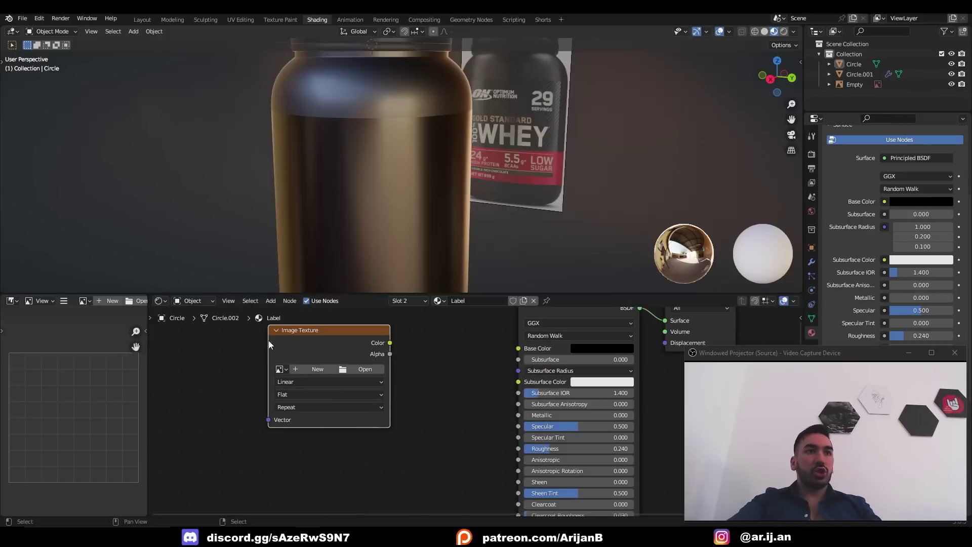
{"action": "middle_click_drag", "start_coordinate": [245, 383], "coordinate": [248, 425]}
{"action": "left_click", "coordinate": [366, 411]}
{"action": "double_click", "coordinate": [367, 203]}
{"action": "double_click", "coordinate": [368, 163]}
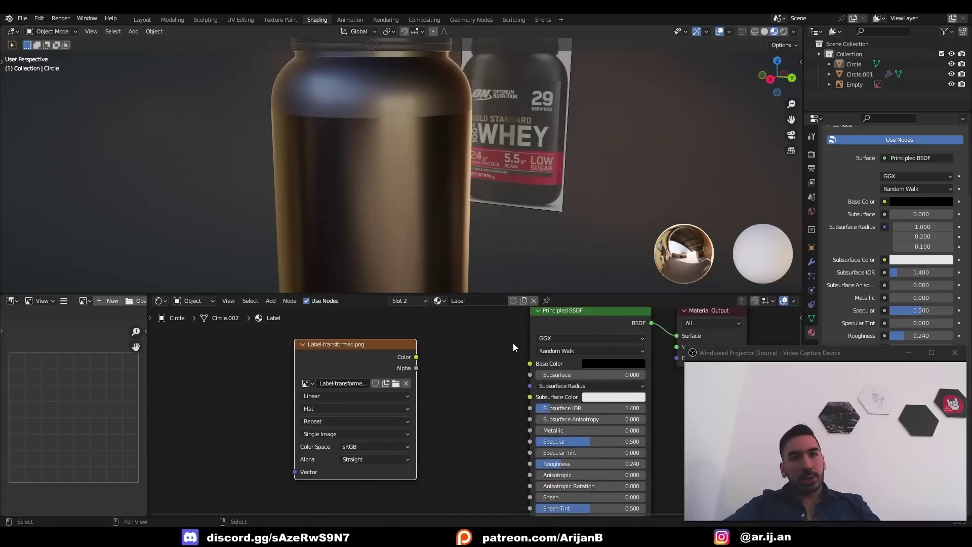
{"action": "left_click_drag", "start_coordinate": [393, 357], "coordinate": [535, 365]}
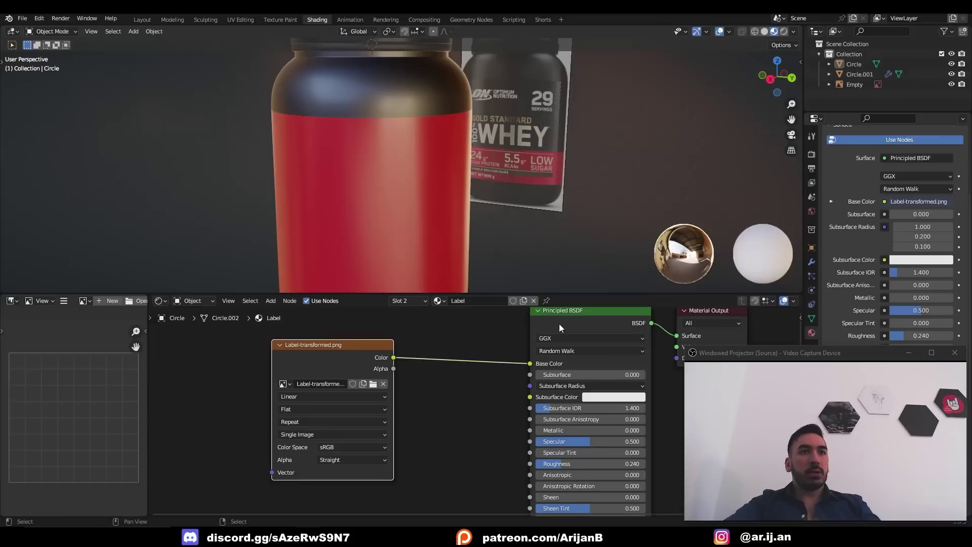
{"action": "left_click_drag", "start_coordinate": [562, 322], "coordinate": [559, 339]}
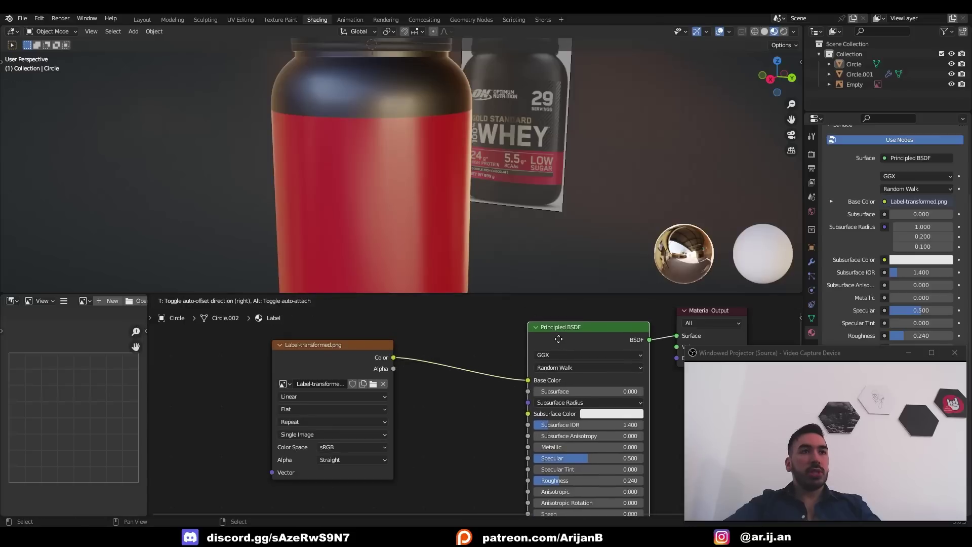
- Reselect only the linked label faces on the jar body and unwrap them with Unwrap
{"action": "key", "text": "Tab"}
{"action": "middle_click_drag", "start_coordinate": [385, 192], "coordinate": [485, 181]}
{"action": "scroll", "coordinate": [455, 202], "scroll_direction": "up", "scroll_amount": 3}
{"action": "key", "text": "Tab"}
{"action": "key", "text": "Tab"}
{"action": "key", "text": "Tab"}
{"action": "scroll", "coordinate": [423, 180], "scroll_direction": "down", "scroll_amount": 3}
{"action": "key", "text": "Tab"}
{"action": "scroll", "coordinate": [443, 185], "scroll_direction": "up", "scroll_amount": 1}
{"action": "key", "text": "alt+a"}
{"action": "key", "text": "l"}
{"action": "middle_click_drag", "start_coordinate": [422, 175], "coordinate": [515, 232]}
{"action": "key", "text": "u"}
{"action": "left_click", "coordinate": [500, 194]}
{"action": "key", "text": "Tab"}
{"action": "scroll", "coordinate": [456, 198], "scroll_direction": "up", "scroll_amount": 2}
{"action": "scroll", "coordinate": [495, 195], "scroll_direction": "down", "scroll_amount": 2}
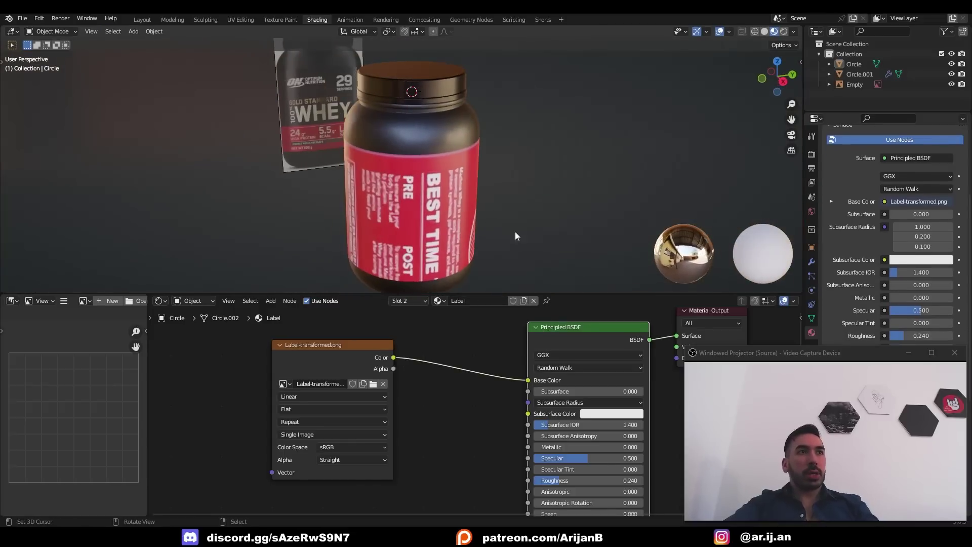
- Switch to the UV Editing workspace and rotate the label's UV island by 90 degrees
{"action": "left_click", "coordinate": [241, 19]}
{"action": "scroll", "coordinate": [202, 279], "scroll_direction": "down", "scroll_amount": 4}
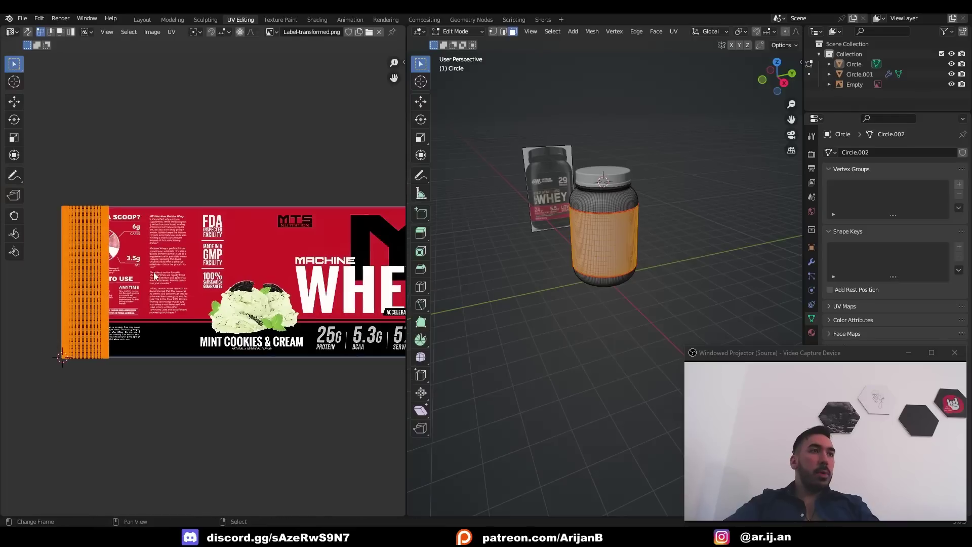
{"action": "type", "text": "r90"}
{"action": "key", "text": "Return"}
{"action": "key", "text": "Tab"}
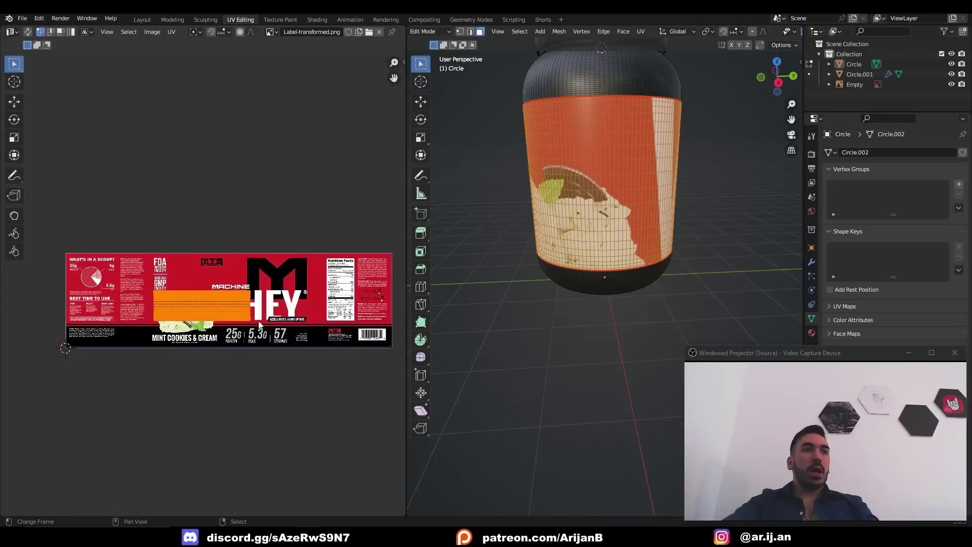
- Move and scale up the label's UV island so that it covers most of the label image
{"action": "key", "text": "g"}
{"action": "left_click", "coordinate": [249, 319]}
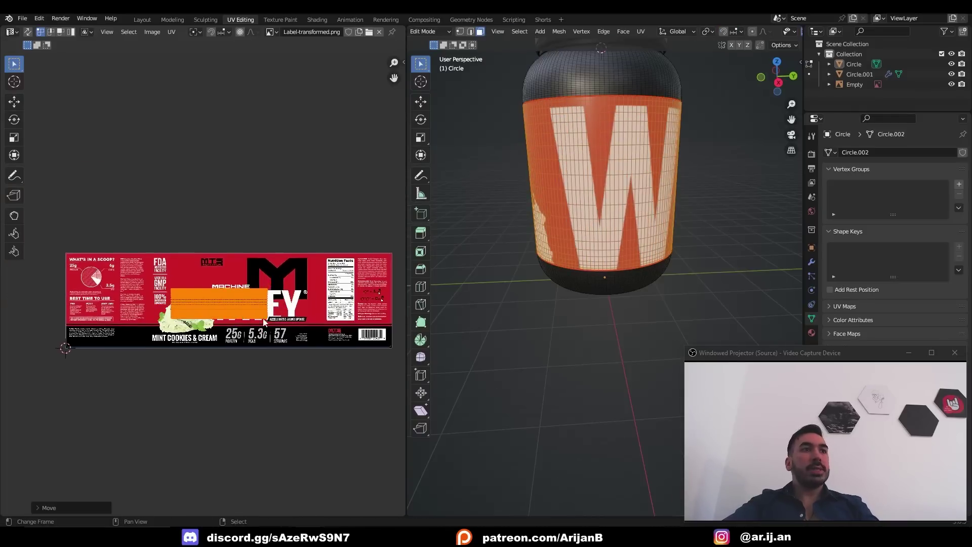
{"action": "key", "text": "s"}
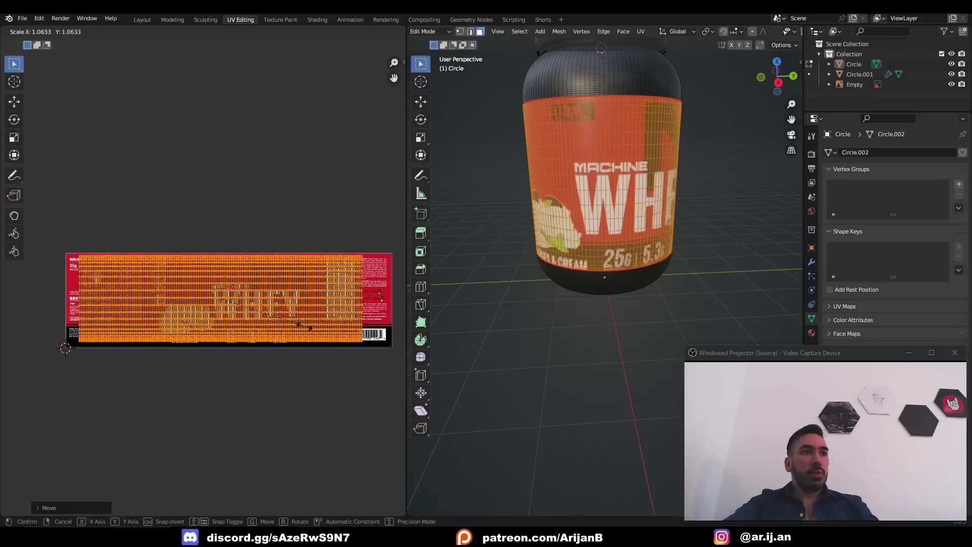
{"action": "left_click", "coordinate": [311, 331]}
{"action": "key", "text": "g"}
{"action": "left_click", "coordinate": [304, 330]}
{"action": "key", "text": "Tab"}
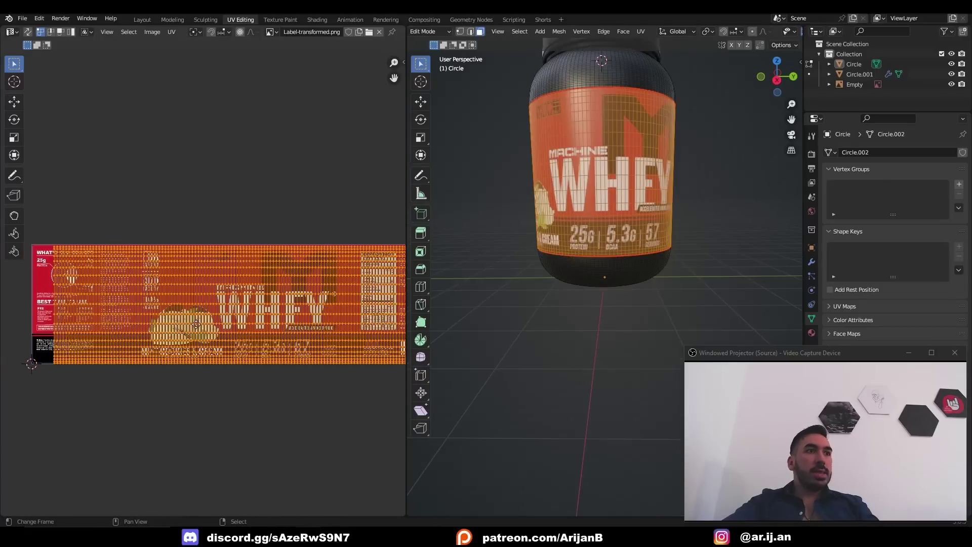
- Examine how the label artwork wraps around the front and back of the jar against the UV layout
{"action": "scroll", "coordinate": [165, 301], "scroll_direction": "down", "scroll_amount": 2}
{"action": "middle_click_drag", "start_coordinate": [106, 317], "coordinate": [150, 293]}
{"action": "scroll", "coordinate": [151, 292], "scroll_direction": "up", "scroll_amount": 1}
{"action": "scroll", "coordinate": [151, 295], "scroll_direction": "up", "scroll_amount": 1}
{"action": "key", "text": "Tab"}
{"action": "scroll", "coordinate": [152, 299], "scroll_direction": "down", "scroll_amount": 2}
{"action": "scroll", "coordinate": [335, 298], "scroll_direction": "up", "scroll_amount": 1}
{"action": "scroll", "coordinate": [267, 302], "scroll_direction": "up", "scroll_amount": 1}
{"action": "middle_click_drag", "start_coordinate": [335, 298], "coordinate": [357, 274]}
{"action": "middle_click_drag", "start_coordinate": [523, 221], "coordinate": [779, 235]}
{"action": "scroll", "coordinate": [662, 195], "scroll_direction": "down", "scroll_amount": 3}
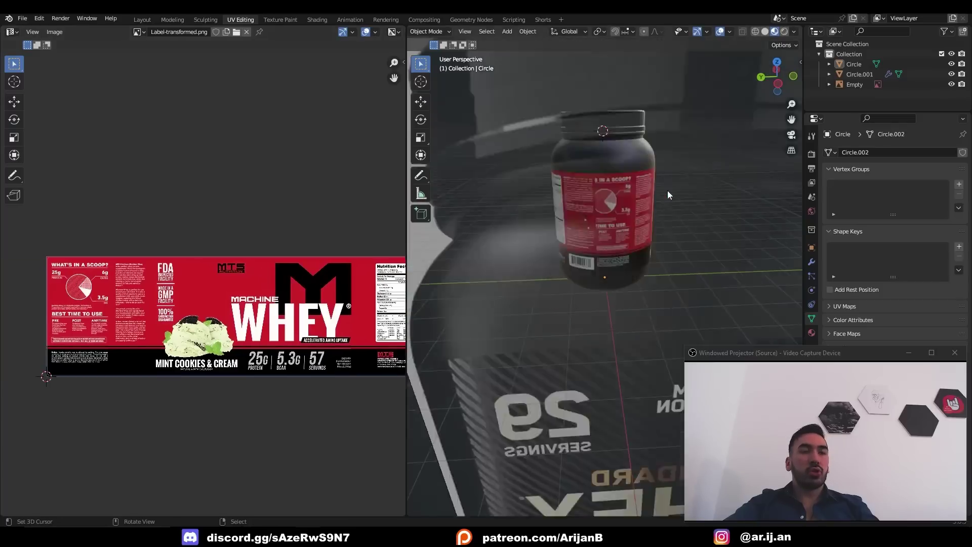
{"action": "scroll", "coordinate": [662, 195], "scroll_direction": "up", "scroll_amount": 1}
{"action": "middle_click_drag", "start_coordinate": [662, 195], "coordinate": [647, 217]}
{"action": "key", "text": "Tab"}
{"action": "scroll", "coordinate": [648, 218], "scroll_direction": "up", "scroll_amount": 3}
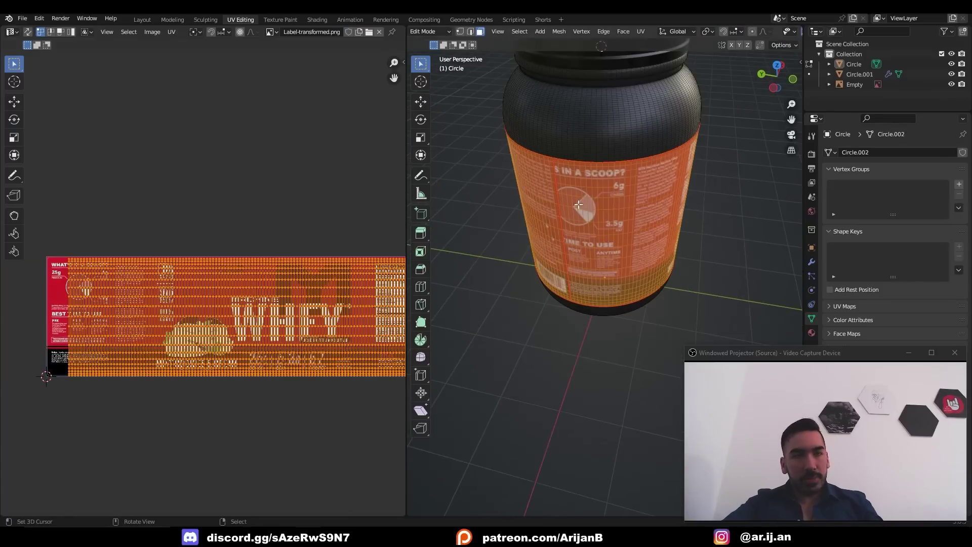
{"action": "scroll", "coordinate": [593, 200], "scroll_direction": "down", "scroll_amount": 3}
{"action": "middle_click_drag", "start_coordinate": [724, 207], "coordinate": [567, 224]}
{"action": "key", "text": "Tab"}
{"action": "scroll", "coordinate": [567, 224], "scroll_direction": "up", "scroll_amount": 4}
{"action": "middle_click_drag", "start_coordinate": [638, 236], "coordinate": [615, 217]}
{"action": "scroll", "coordinate": [649, 195], "scroll_direction": "down", "scroll_amount": 4}
{"action": "middle_click_drag", "start_coordinate": [676, 188], "coordinate": [648, 195]}
{"action": "key", "text": "Tab"}
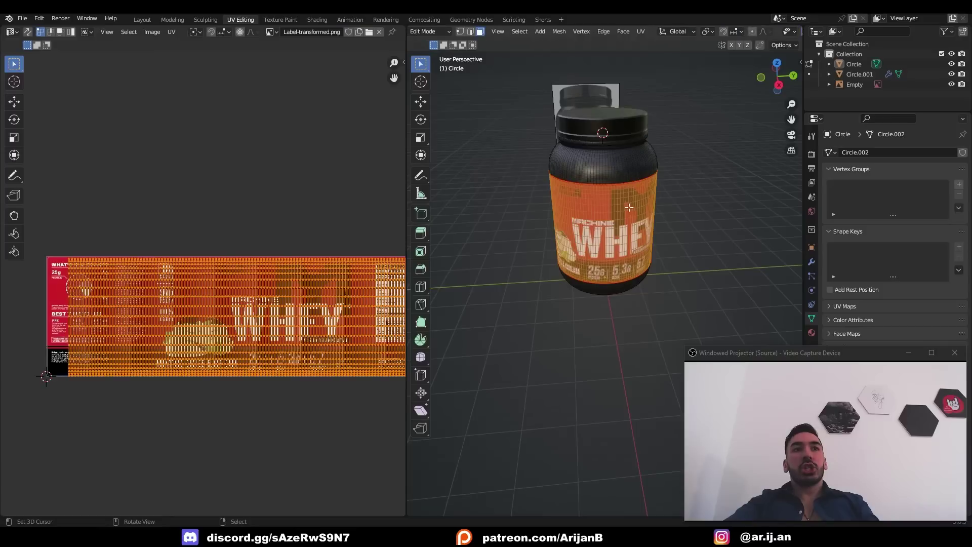
- Shift the label's UV island vertically and rescale it to match the height of the label image
{"action": "key", "text": "g"}
{"action": "key", "text": "y"}
{"action": "left_click", "coordinate": [325, 371]}
{"action": "middle_click_drag", "start_coordinate": [325, 370], "coordinate": [248, 369]}
{"action": "key", "text": "s"}
{"action": "left_click", "coordinate": [260, 371]}
{"action": "middle_click_drag", "start_coordinate": [542, 220], "coordinate": [623, 244]}
{"action": "scroll", "coordinate": [623, 243], "scroll_direction": "up", "scroll_amount": 2}
{"action": "scroll", "coordinate": [605, 185], "scroll_direction": "down", "scroll_amount": 1}
{"action": "middle_click_drag", "start_coordinate": [605, 185], "coordinate": [630, 194]}
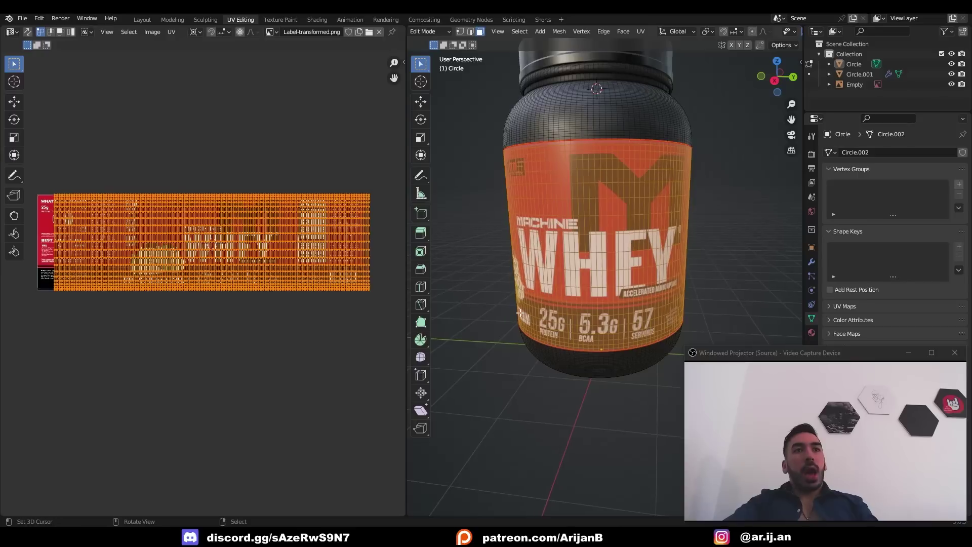
- Stretch the label's UV island along X until it spans the full width of the label image
{"action": "key", "text": "s"}
{"action": "key", "text": "x"}
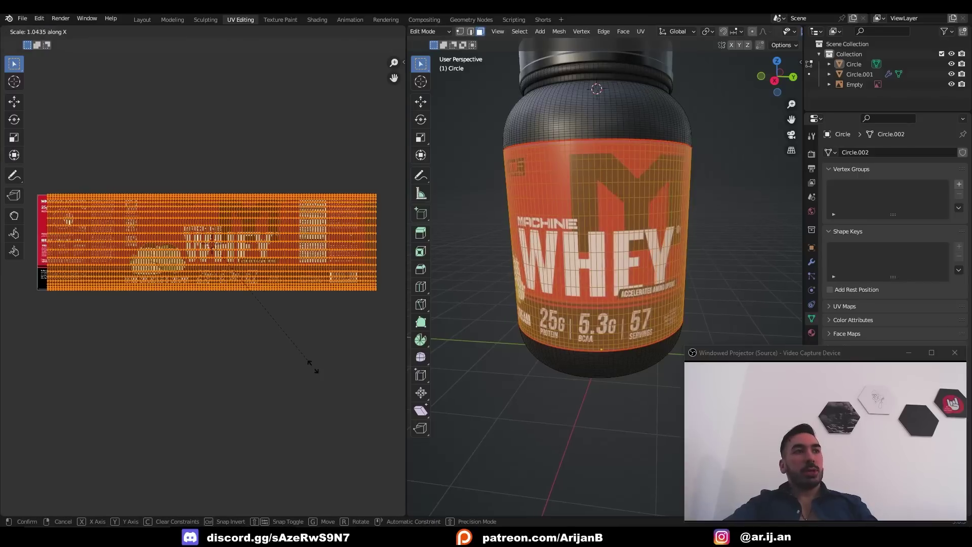
{"action": "left_click", "coordinate": [340, 401]}
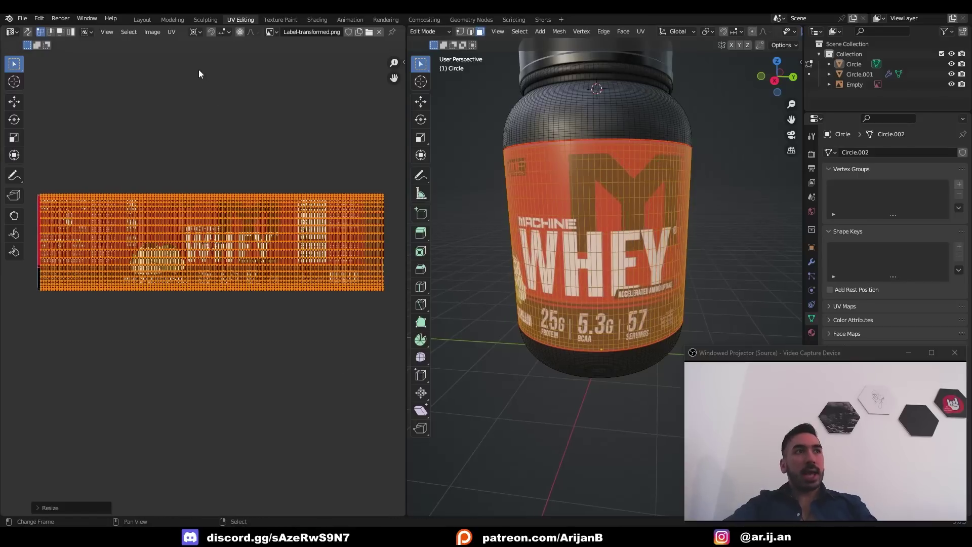
{"action": "key", "text": "Tab"}
{"action": "key", "text": "s"}
{"action": "key", "text": "x"}
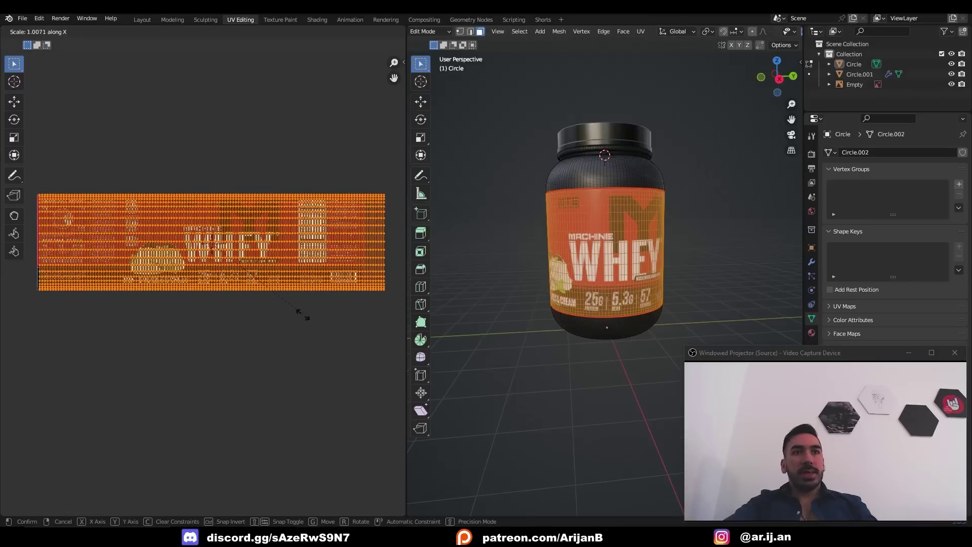
{"action": "left_click", "coordinate": [317, 333]}
{"action": "key", "text": "Tab"}
- Inspect the label's proportions and fit on the front of the jar up close
{"action": "middle_click_drag", "start_coordinate": [612, 212], "coordinate": [653, 238]}
{"action": "key", "text": "Tab"}
{"action": "key", "text": "Tab"}
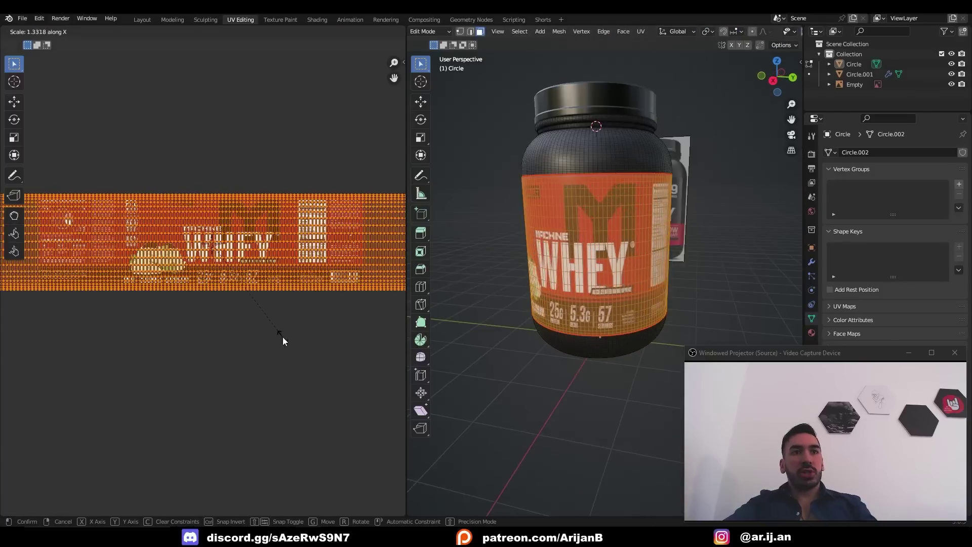
{"action": "middle_click_drag", "start_coordinate": [512, 298], "coordinate": [537, 275]}
{"action": "scroll", "coordinate": [537, 274], "scroll_direction": "up", "scroll_amount": 3}
{"action": "key", "text": "Tab"}
{"action": "key", "text": "Tab"}
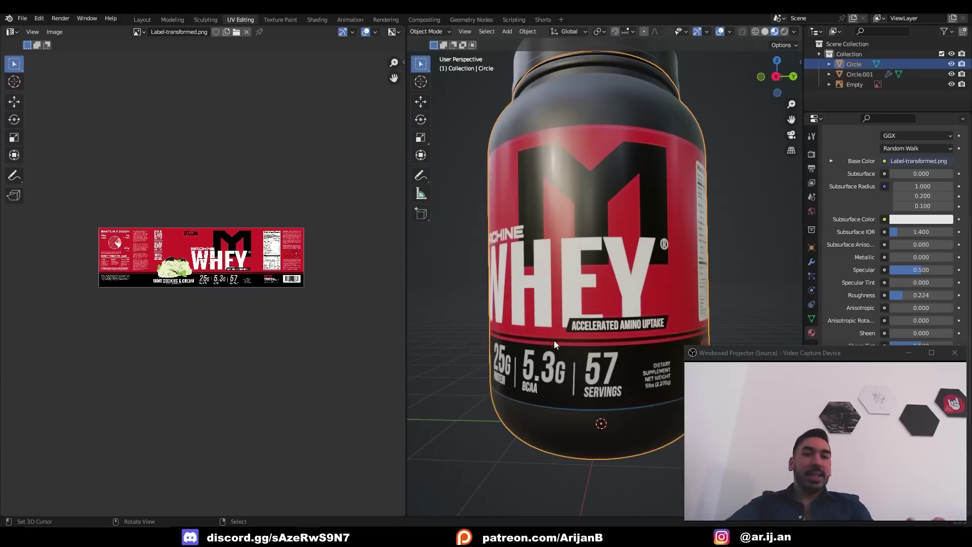
{"action": "middle_click_drag", "start_coordinate": [537, 300], "coordinate": [531, 299]}
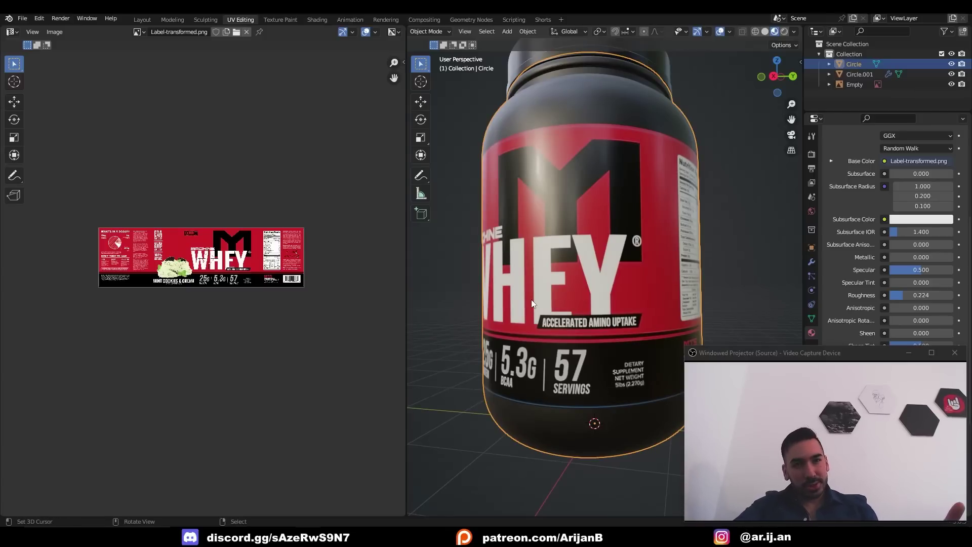
- Add a plane under the jar and scale it up in Edit Mode to form a large floor
{"action": "scroll", "coordinate": [530, 299], "scroll_direction": "down", "scroll_amount": 5}
{"action": "middle_click_drag", "start_coordinate": [530, 299], "coordinate": [584, 331]}
{"action": "key", "text": "shift+a"}
{"action": "mouse_move", "coordinate": [556, 278]}
{"action": "left_click", "coordinate": [600, 289]}
{"action": "key", "text": "Tab"}
{"action": "key", "text": "s"}
{"action": "left_click", "coordinate": [607, 361]}
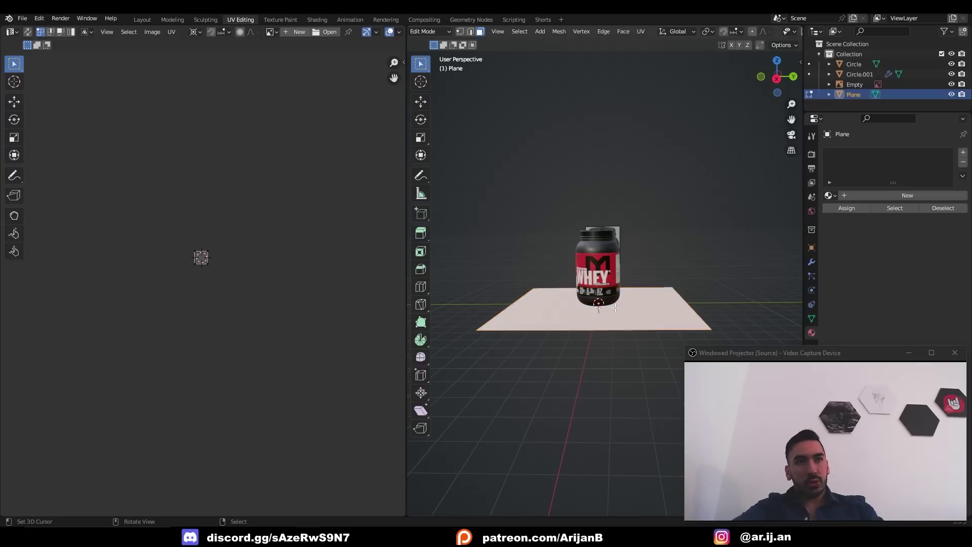
{"action": "key", "text": "s"}
{"action": "left_click", "coordinate": [621, 330]}
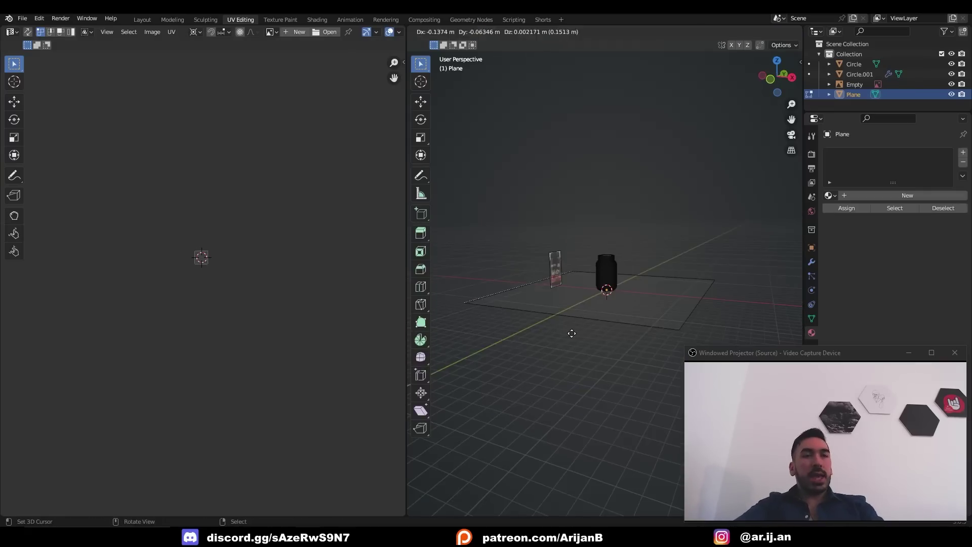
- Extrude the floor plane's edge behind the jar upward along Z to form a backdrop wall
{"action": "key", "text": "e"}
{"action": "key", "text": "z"}
{"action": "left_click", "coordinate": [582, 216]}
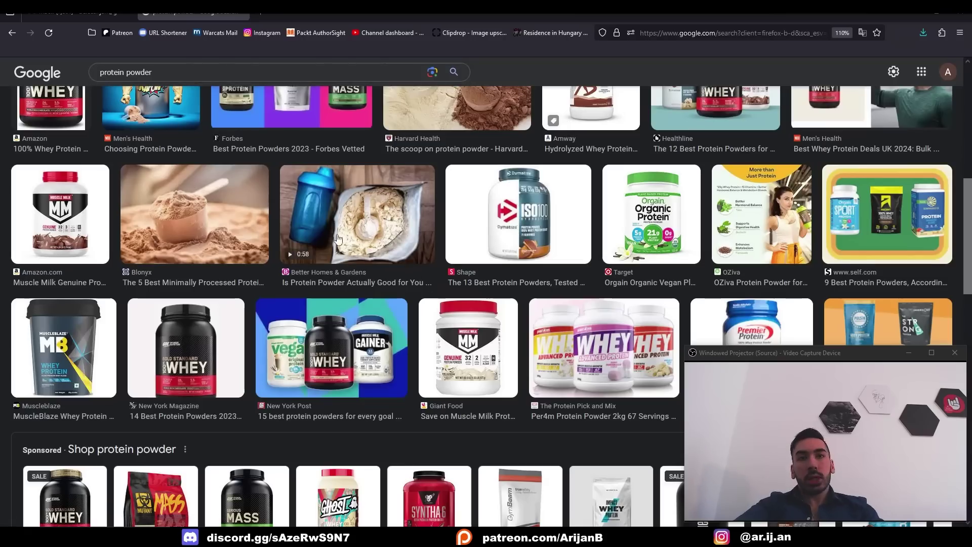
- Switch to the browser's protein powder image results and examine the product photos, including the Buff Whey jar
{"action": "scroll", "coordinate": [338, 238], "scroll_direction": "down", "scroll_amount": 2}
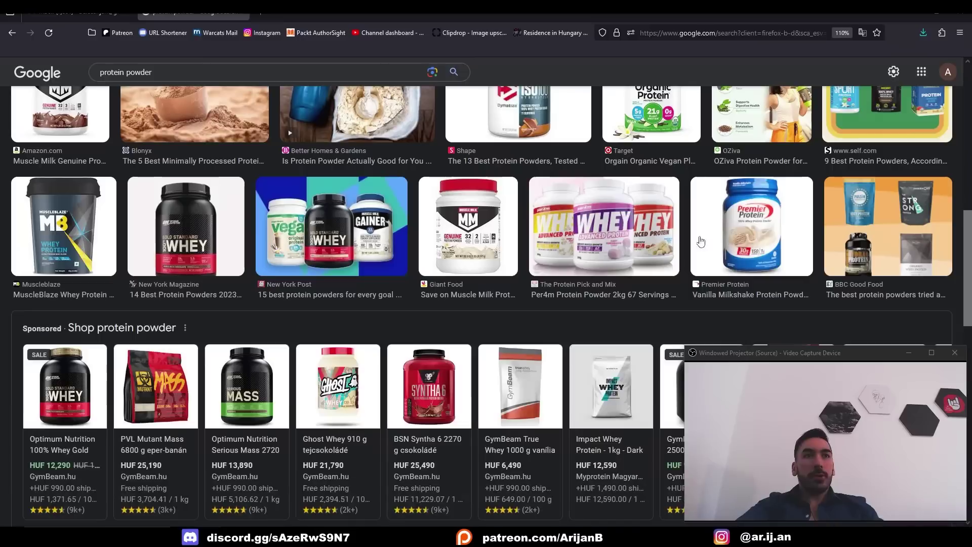
{"action": "left_click", "coordinate": [326, 234]}
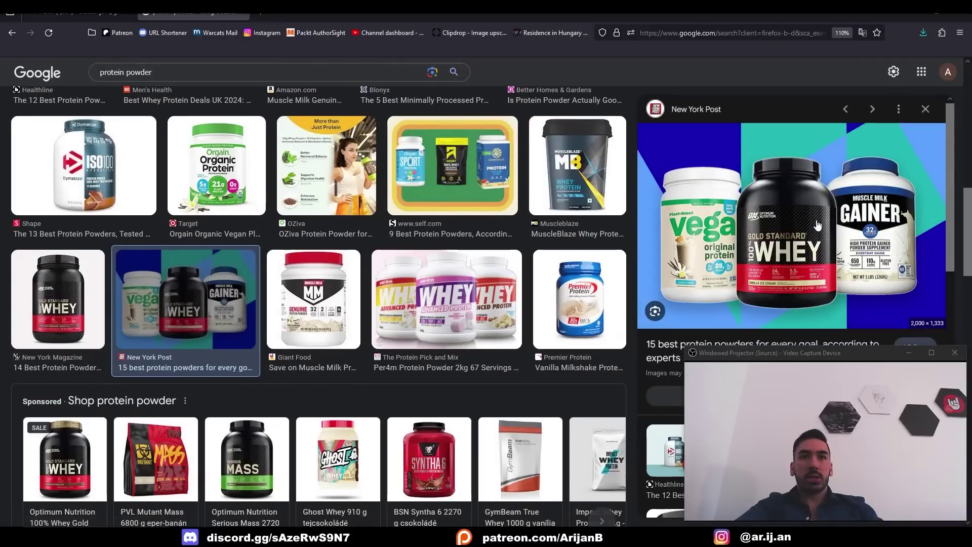
{"action": "scroll", "coordinate": [412, 269], "scroll_direction": "down", "scroll_amount": 3}
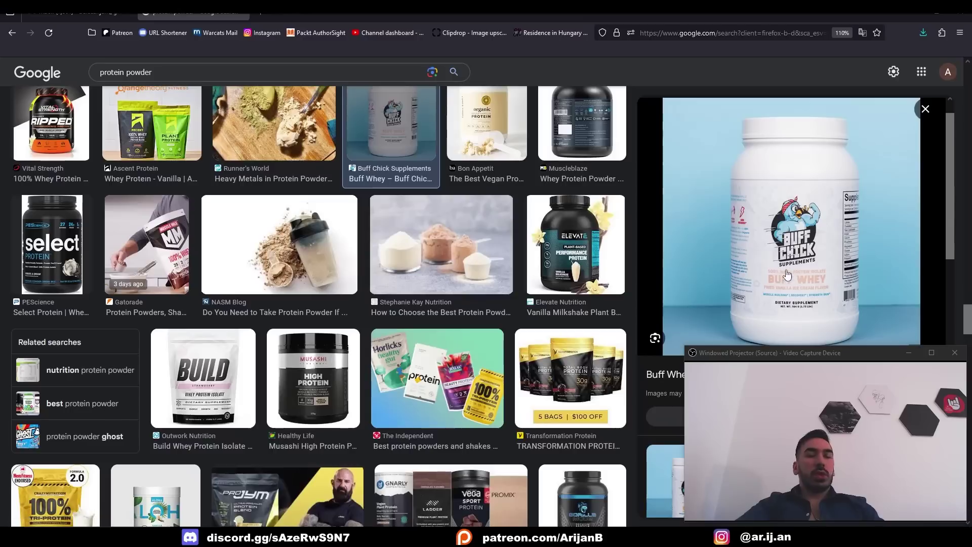
{"action": "scroll", "coordinate": [786, 272], "scroll_direction": "down", "scroll_amount": 4}
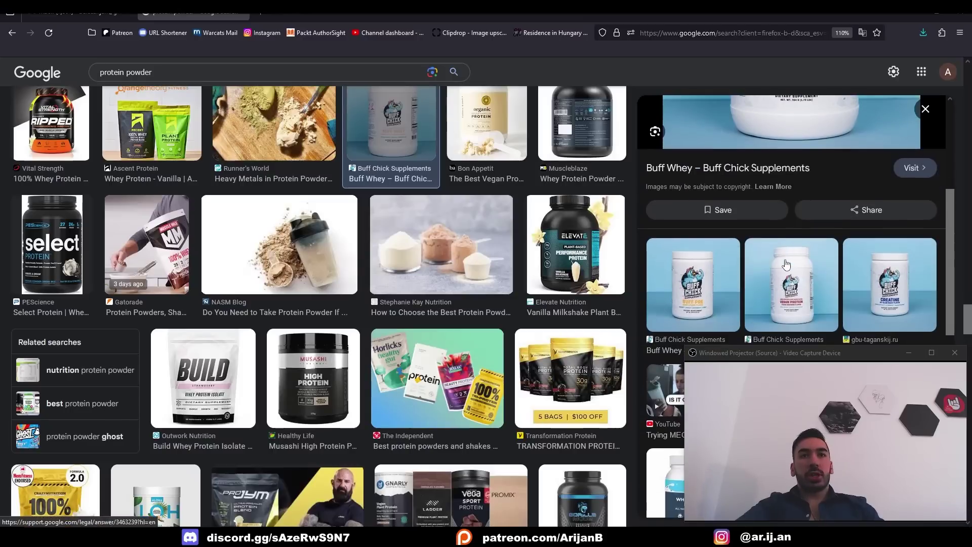
{"action": "scroll", "coordinate": [785, 264], "scroll_direction": "up", "scroll_amount": 4}
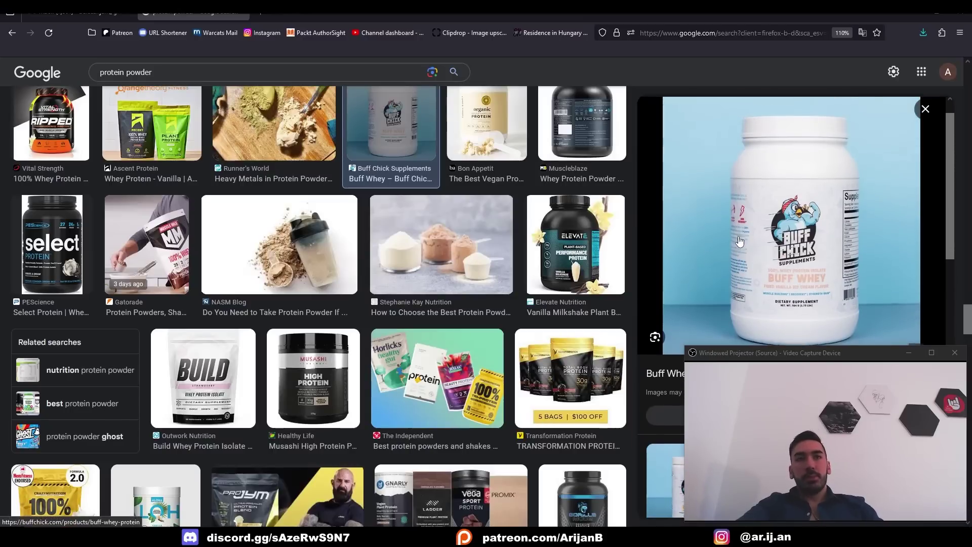
{"action": "scroll", "coordinate": [739, 242], "scroll_direction": "down", "scroll_amount": 2}
{"action": "scroll", "coordinate": [739, 241], "scroll_direction": "up", "scroll_amount": 2}
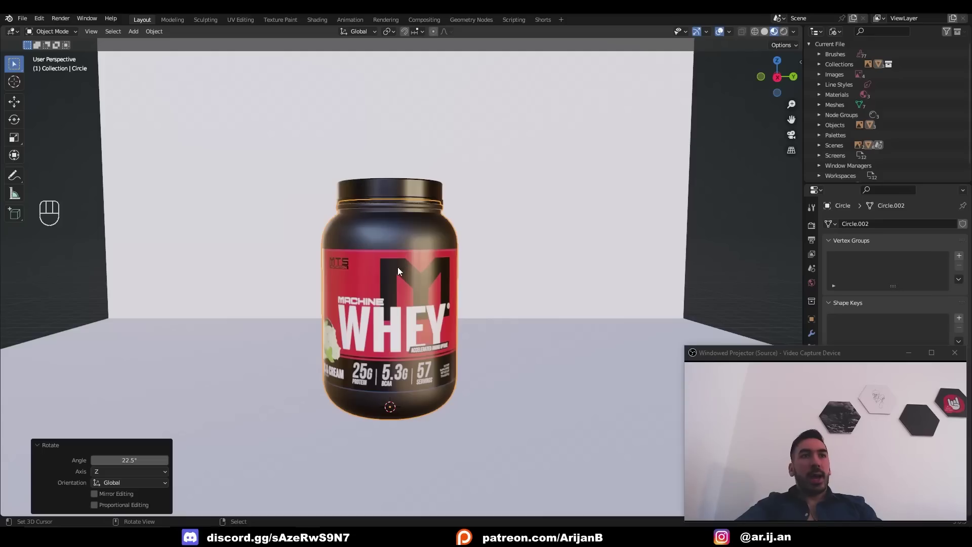
- Add a camera in Blender and align it to the right orthographic view facing the front of the jar
{"action": "key", "text": "ctrl+alt+KP_0"}
{"action": "key", "text": "KP_3"}
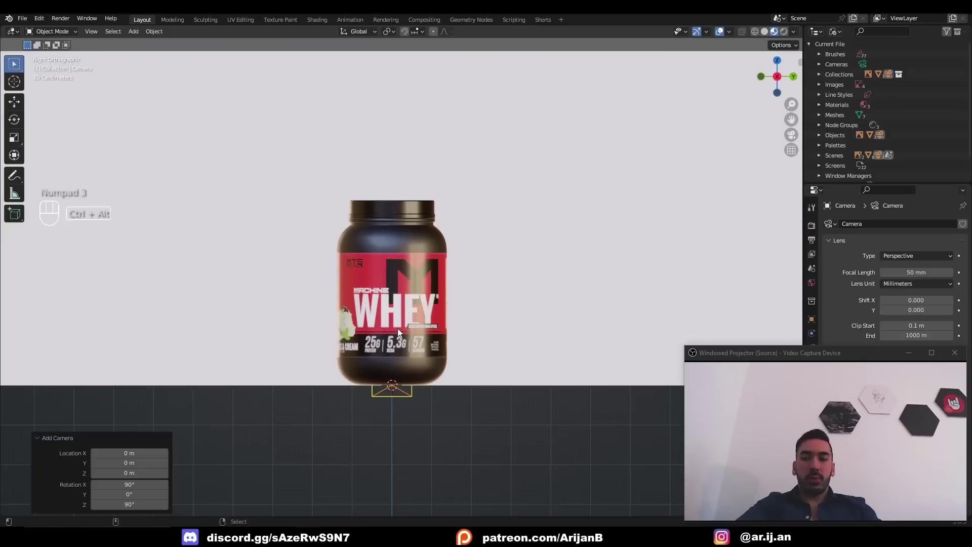
{"action": "key", "text": "ctrl+alt+KP_0"}
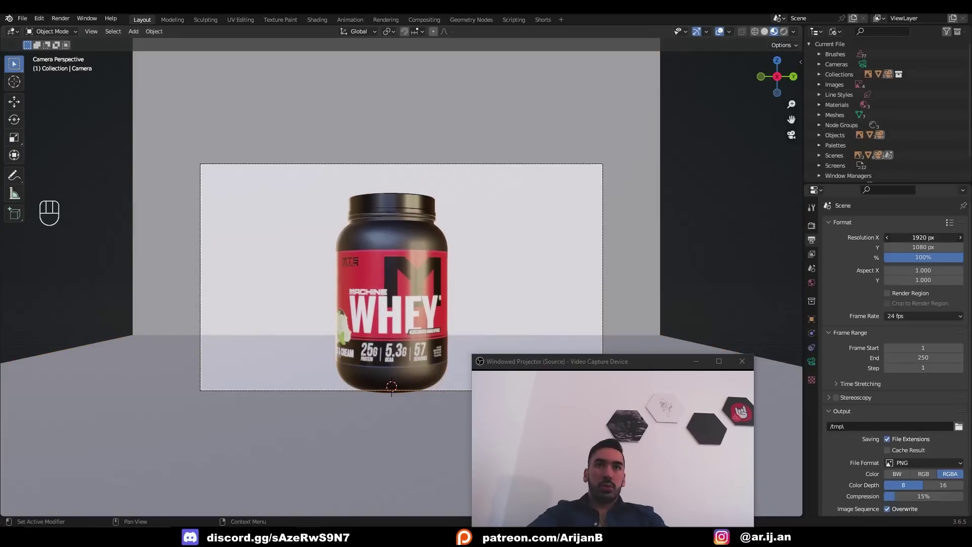
- Set the horizontal render resolution to 1080 px for a square 1080 by 1080 px frame
{"action": "double_click", "coordinate": [911, 237]}
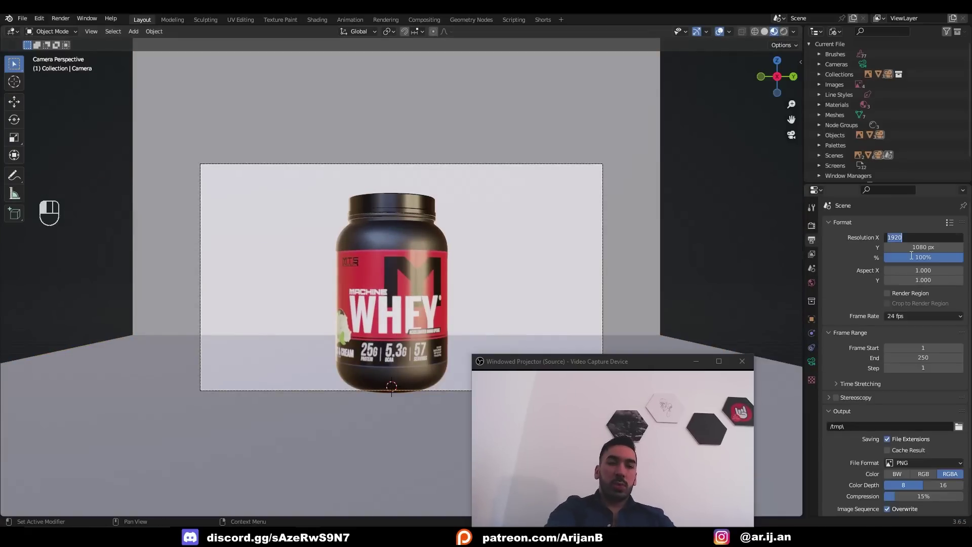
{"action": "type", "text": "10"}
{"action": "key", "text": "Return"}
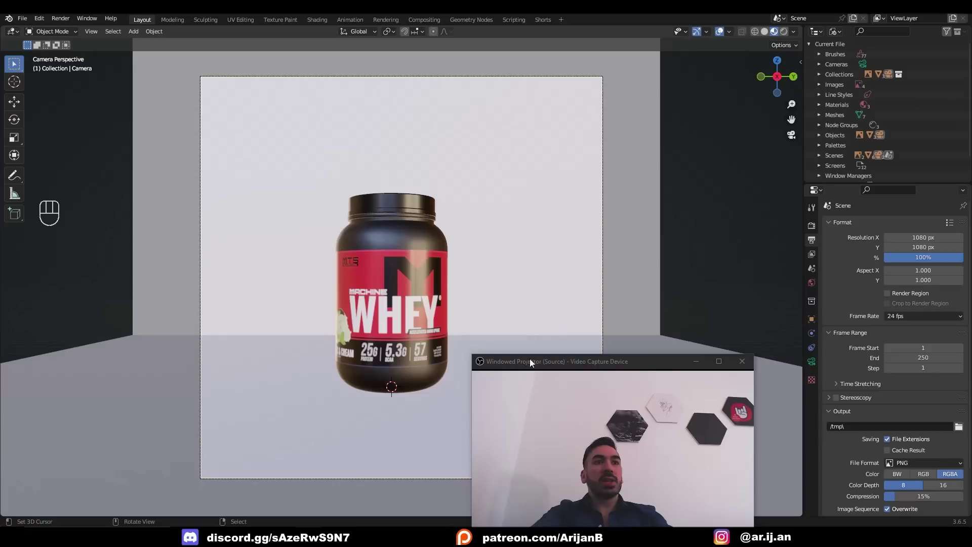
{"action": "left_click_drag", "start_coordinate": [543, 361], "coordinate": [585, 356]}
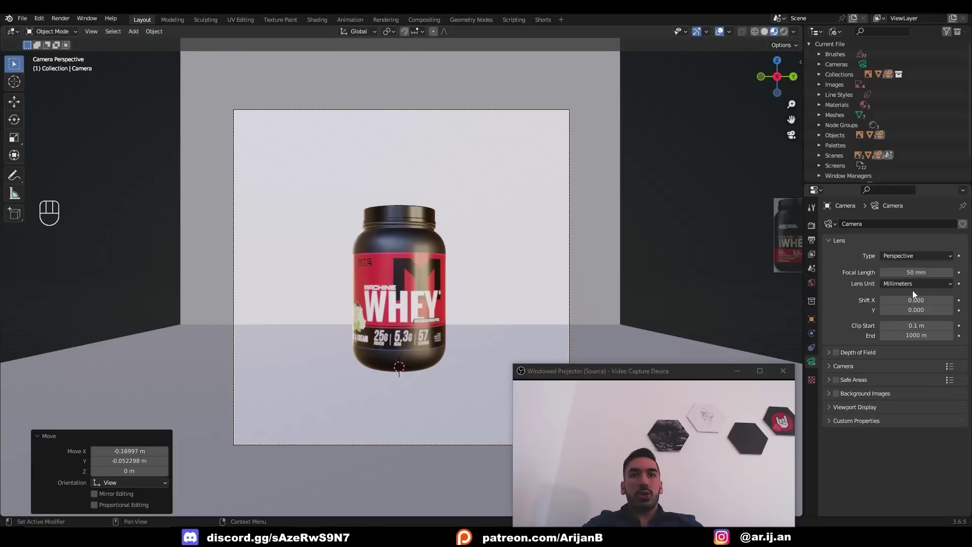
- Try a 160 mm camera focal length and move the camera back along its local Z axis to frame the jar
{"action": "left_click_drag", "start_coordinate": [914, 272], "coordinate": [952, 273]}
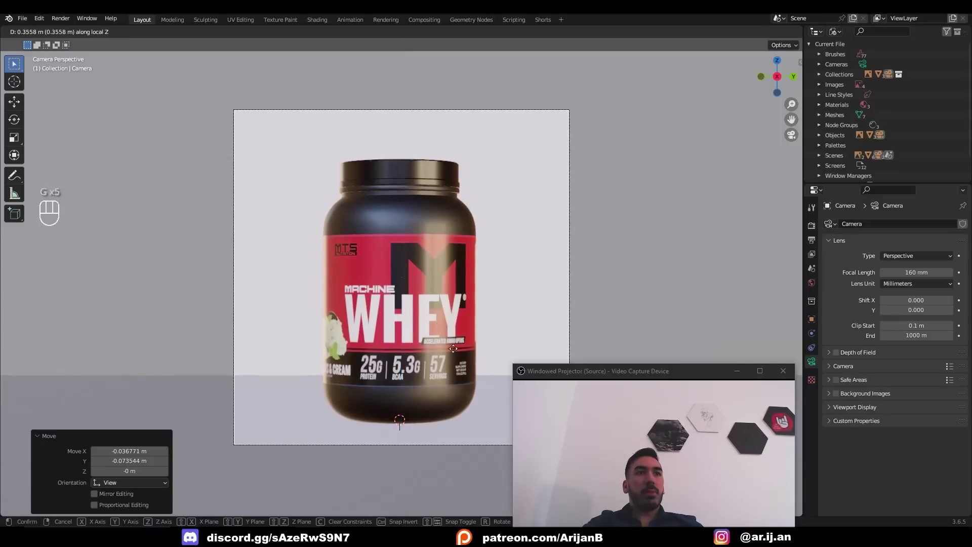
{"action": "left_click", "coordinate": [451, 280]}
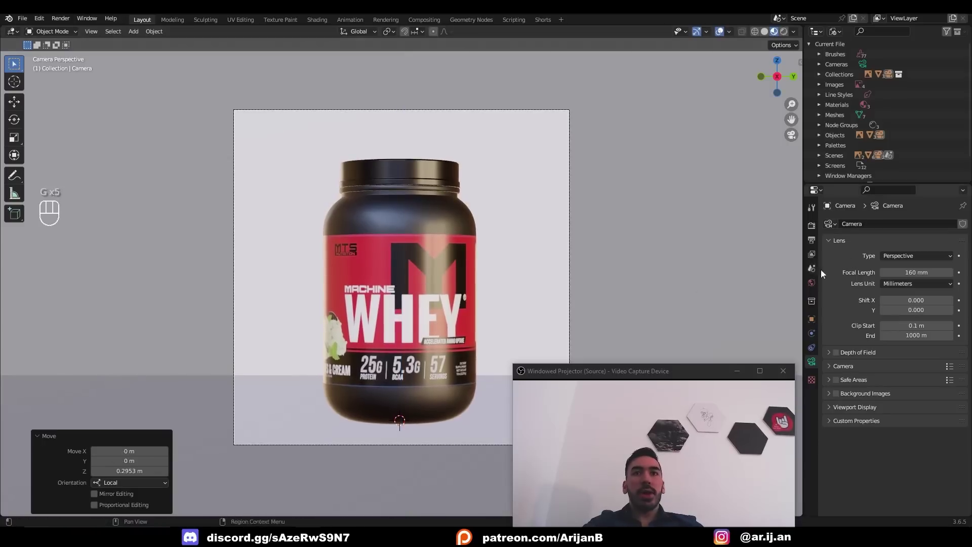
{"action": "scroll", "coordinate": [449, 281], "scroll_direction": "up", "scroll_amount": 2}
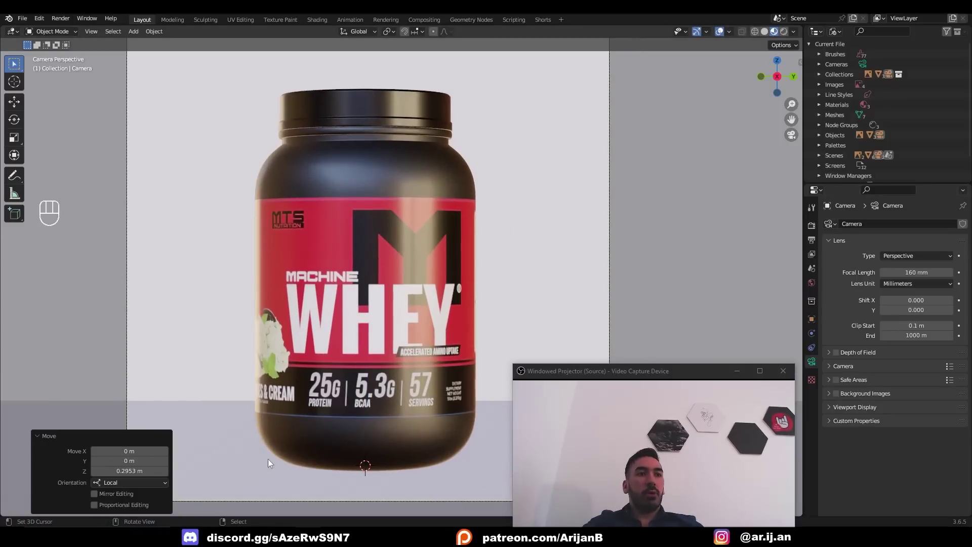
- Set the camera's focal length to 56 mm and move it closer along its local Z axis until the jar fills the frame
{"action": "left_click_drag", "start_coordinate": [921, 273], "coordinate": [890, 272]}
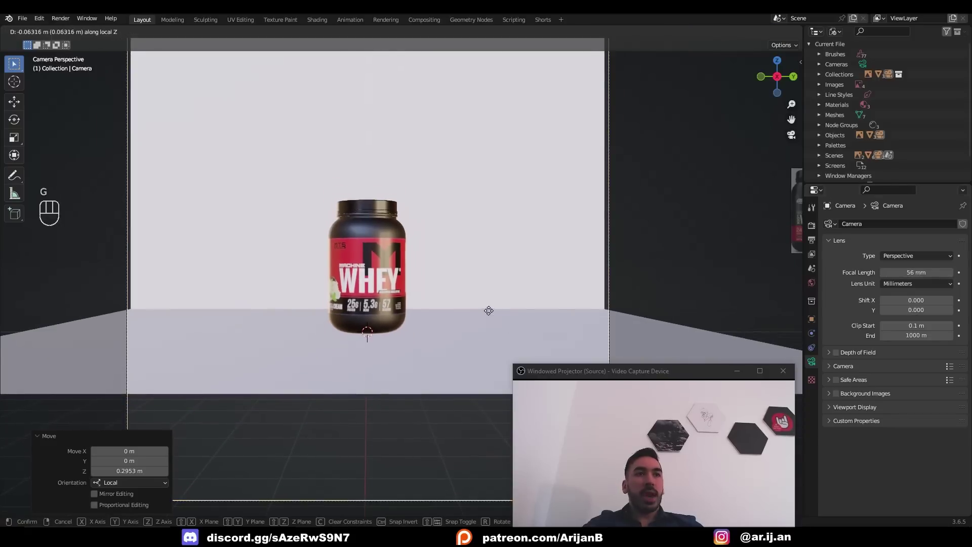
{"action": "key", "text": "g"}
{"action": "key", "text": "z"}
{"action": "key", "text": "z"}
{"action": "left_click", "coordinate": [385, 91]}
{"action": "scroll", "coordinate": [356, 132], "scroll_direction": "down", "scroll_amount": 2}
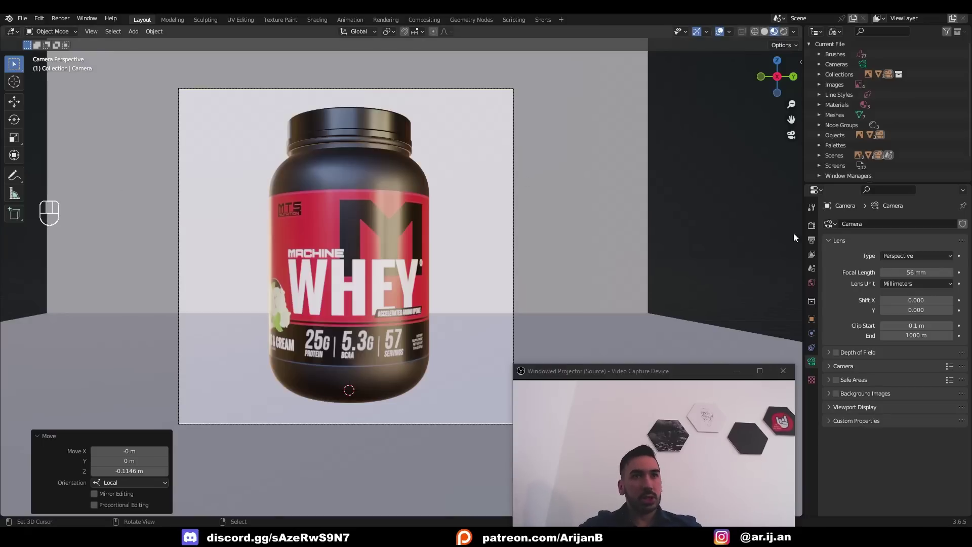
- Set the camera's focal length to 83 mm with the jar reframed, save the project, and select the backdrop plane
{"action": "key", "text": "ctrl+s"}
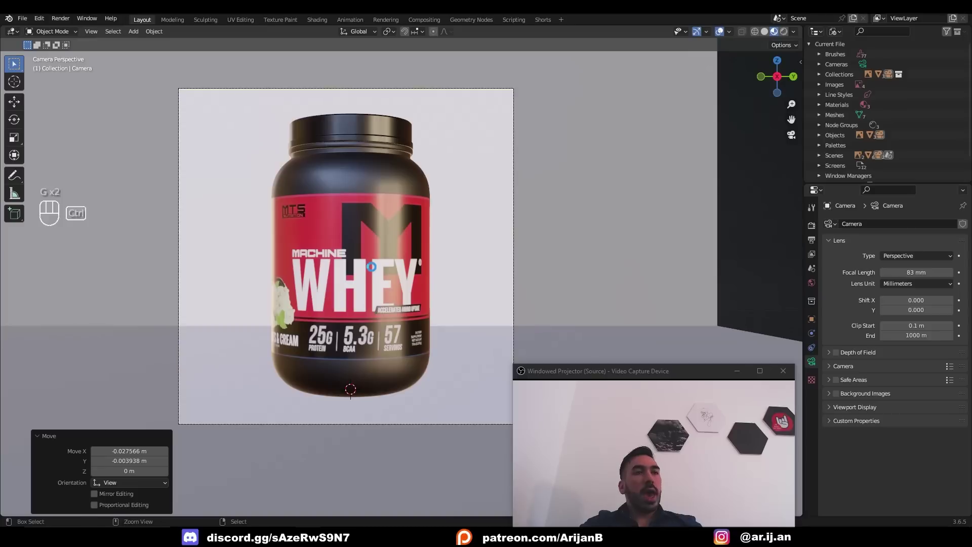
{"action": "key", "text": "ctrl+s"}
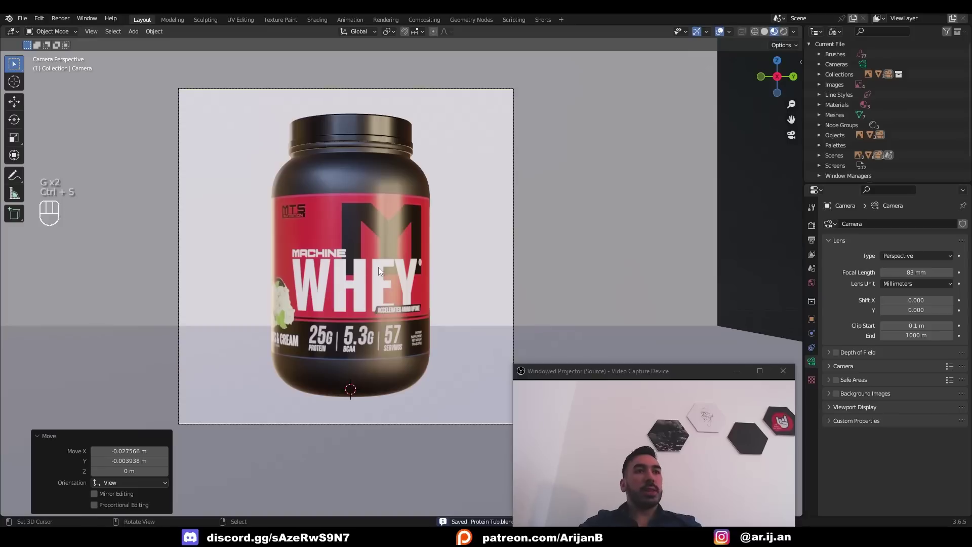
{"action": "left_click", "coordinate": [510, 289]}
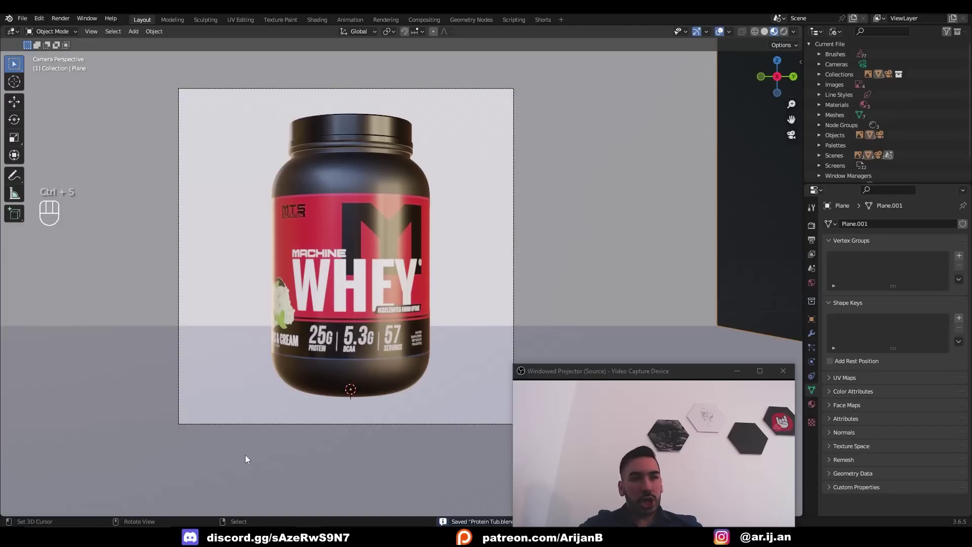
- Switch to the HDRI-Haven site in the browser, look through its HDRI maps and search for "studio"
{"action": "key", "text": "alt+Tab"}
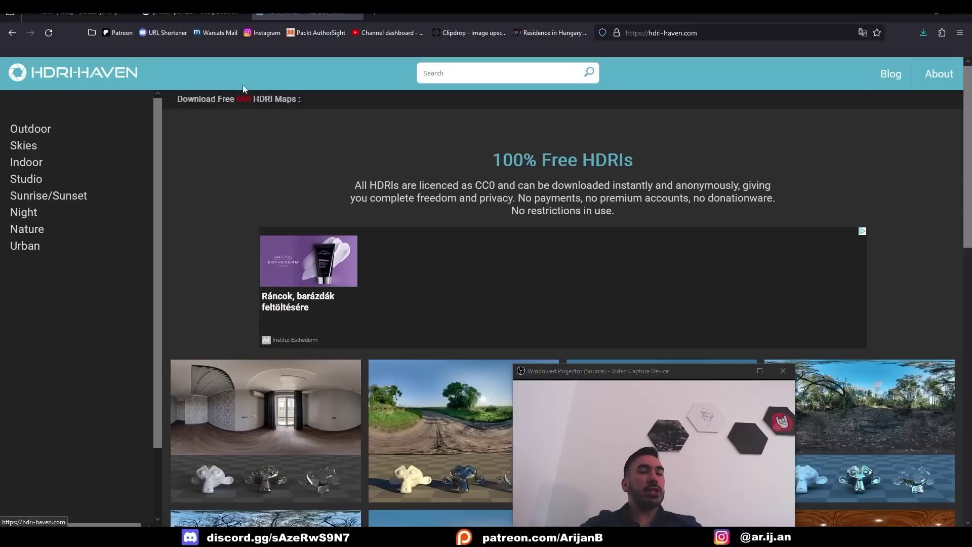
{"action": "scroll", "coordinate": [455, 228], "scroll_direction": "down", "scroll_amount": 4}
{"action": "scroll", "coordinate": [658, 233], "scroll_direction": "down", "scroll_amount": 2}
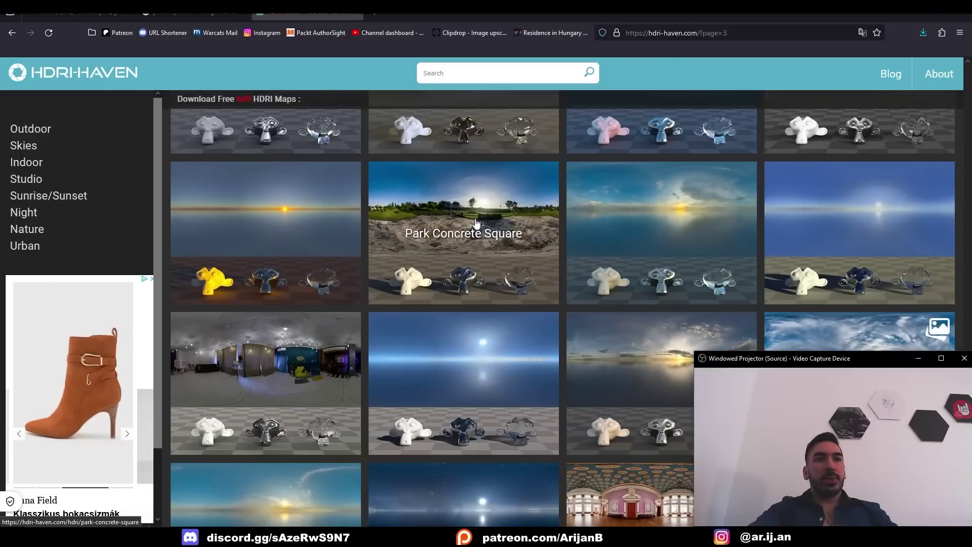
{"action": "scroll", "coordinate": [620, 206], "scroll_direction": "down", "scroll_amount": 3}
{"action": "scroll", "coordinate": [440, 228], "scroll_direction": "down", "scroll_amount": 2}
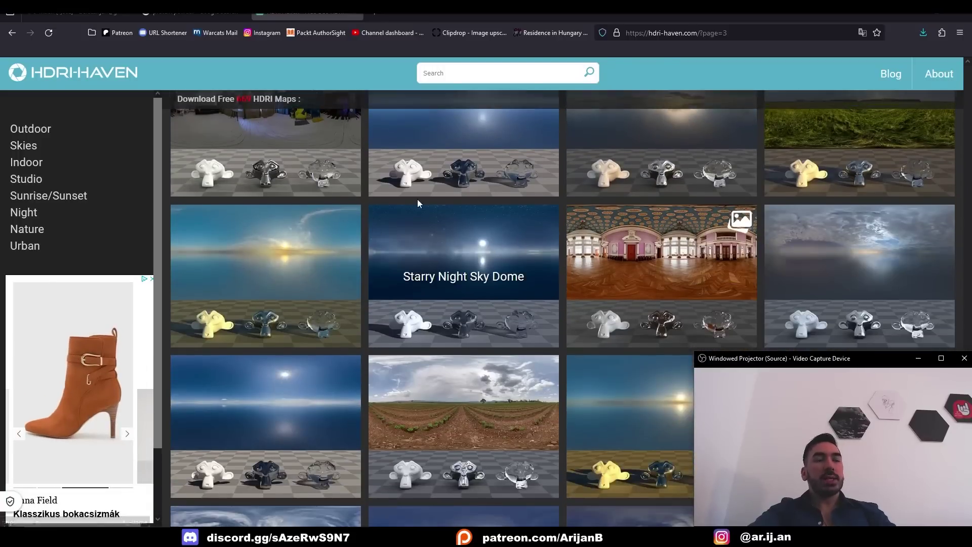
{"action": "scroll", "coordinate": [448, 273], "scroll_direction": "up", "scroll_amount": 2}
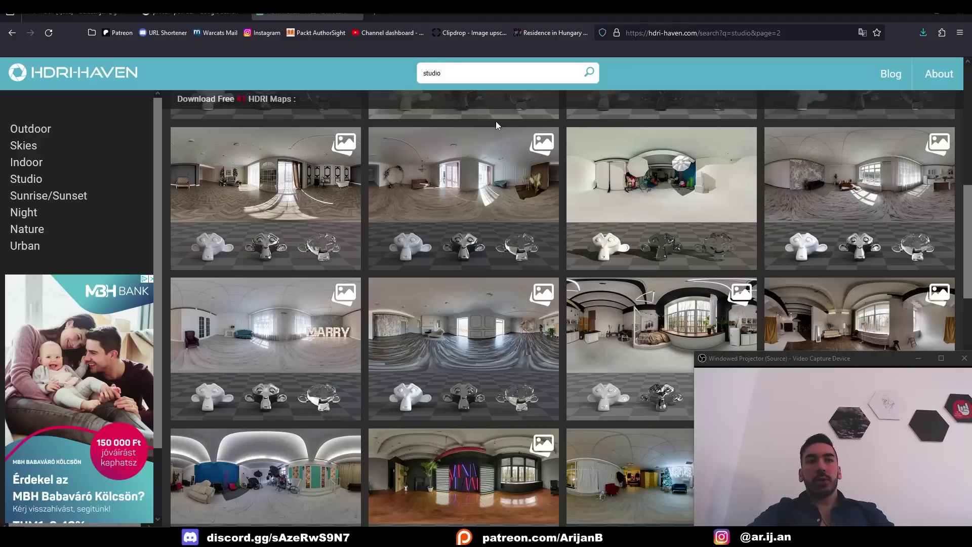
- Open the Kitchen Loft Studio HDRI from the studio results and download its 8K map
{"action": "scroll", "coordinate": [503, 135], "scroll_direction": "down", "scroll_amount": 2}
{"action": "left_click", "coordinate": [658, 227]}
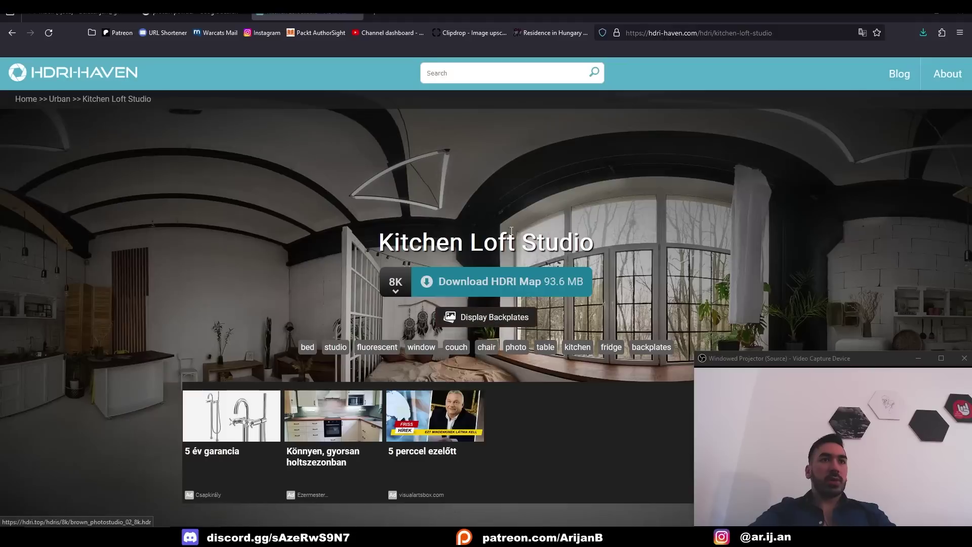
{"action": "mouse_move", "coordinate": [410, 280]}
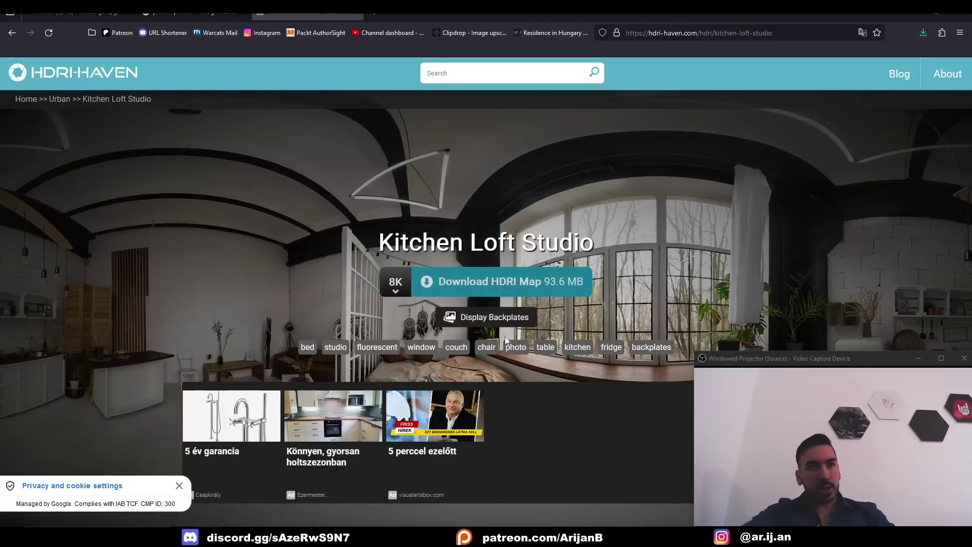
{"action": "left_click", "coordinate": [475, 290]}
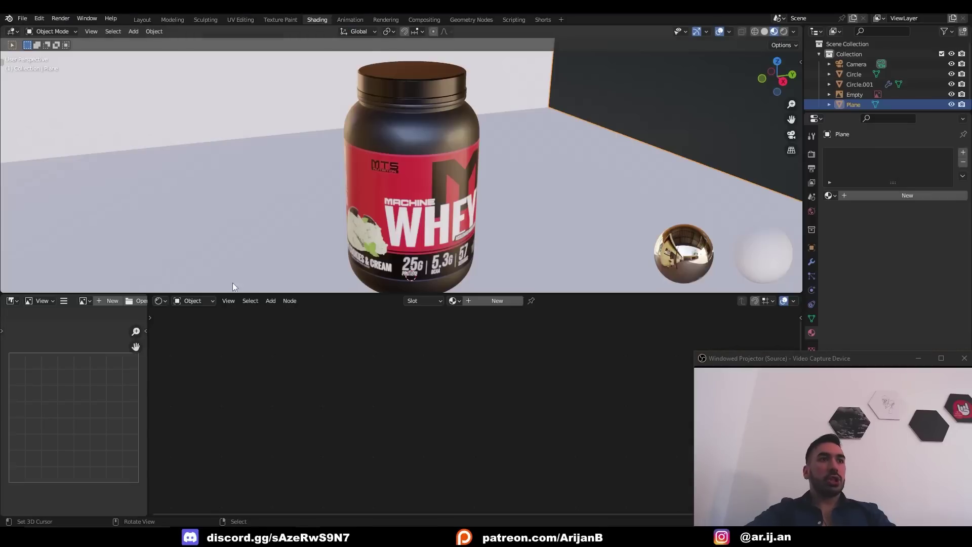
- Show the World nodes in Blender and attach an Environment Texture with Mapping and Texture Coordinate nodes to the Background node
{"action": "left_click", "coordinate": [195, 300]}
{"action": "left_click", "coordinate": [195, 323]}
{"action": "key", "text": "Home"}
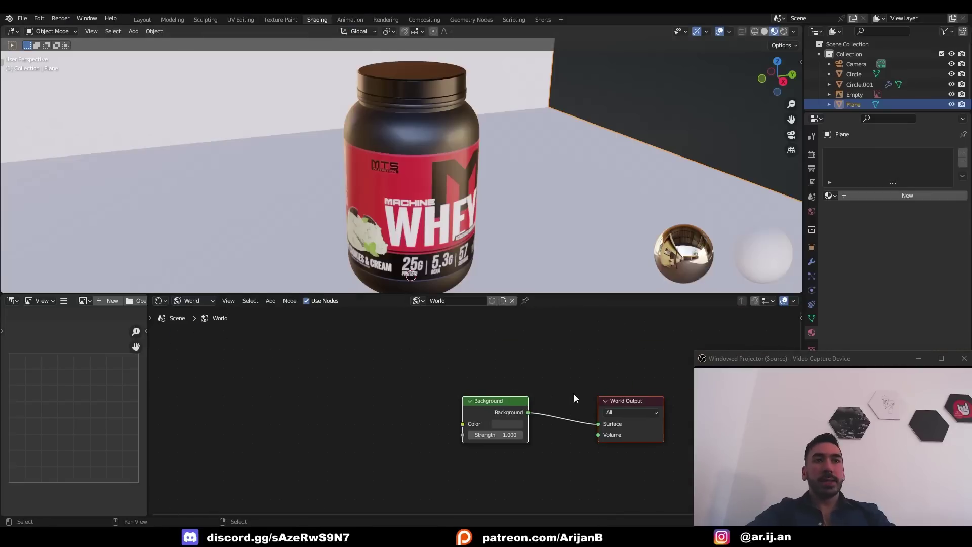
{"action": "left_click", "coordinate": [490, 402]}
{"action": "scroll", "coordinate": [490, 403], "scroll_direction": "up", "scroll_amount": 1}
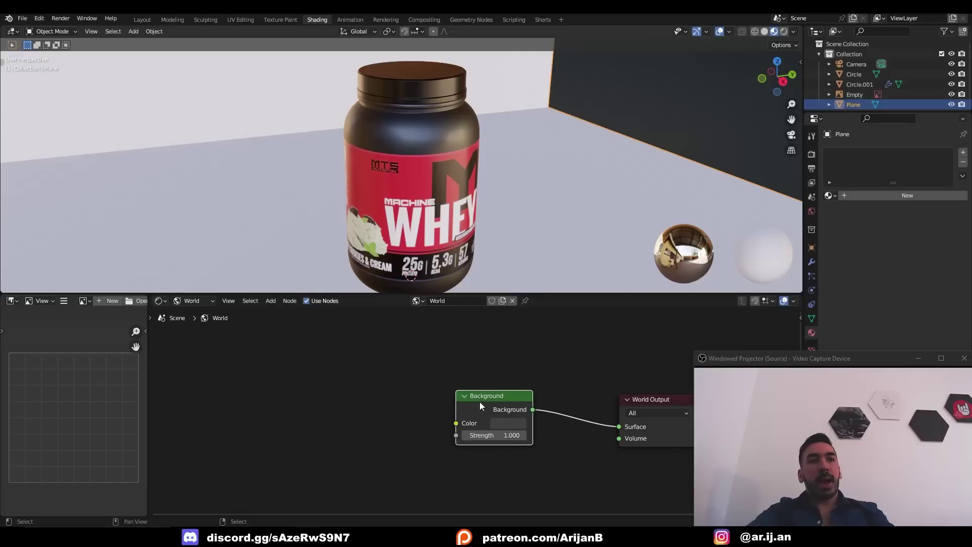
{"action": "key", "text": "ctrl+t"}
{"action": "middle_click_drag", "start_coordinate": [355, 425], "coordinate": [417, 389]}
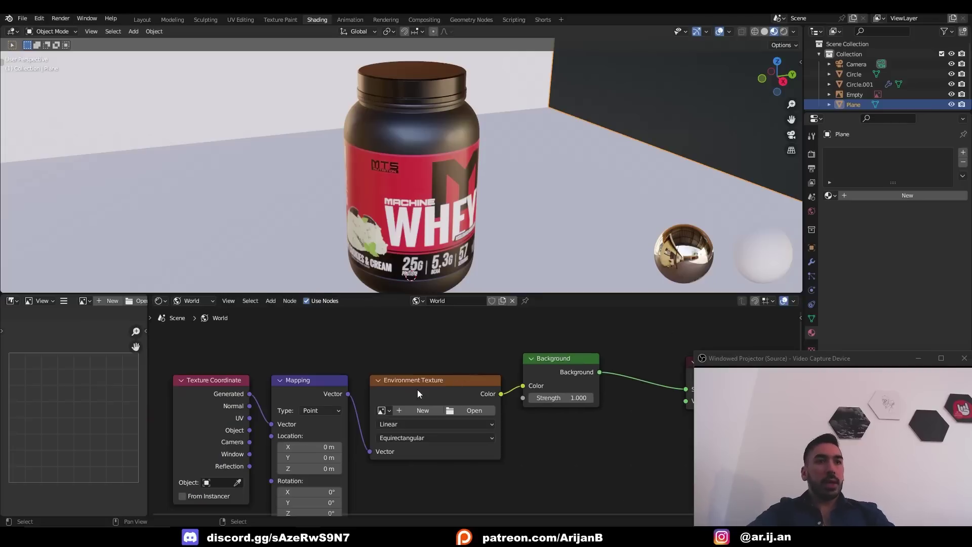
- Load brown_photostudio_02_8k.hdr from the Downloads folder into the Environment Texture node
{"action": "left_click", "coordinate": [466, 410]}
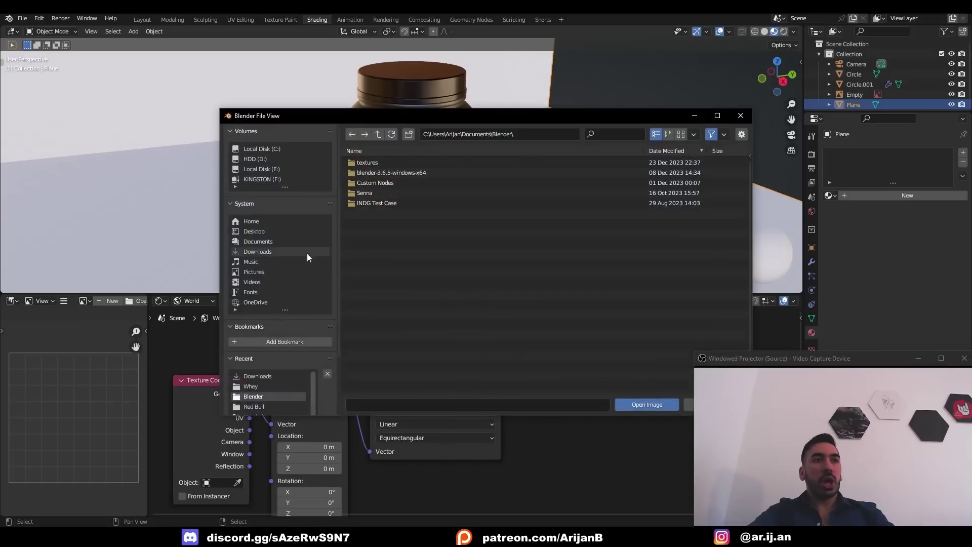
{"action": "left_click", "coordinate": [293, 252]}
{"action": "left_click", "coordinate": [606, 135]}
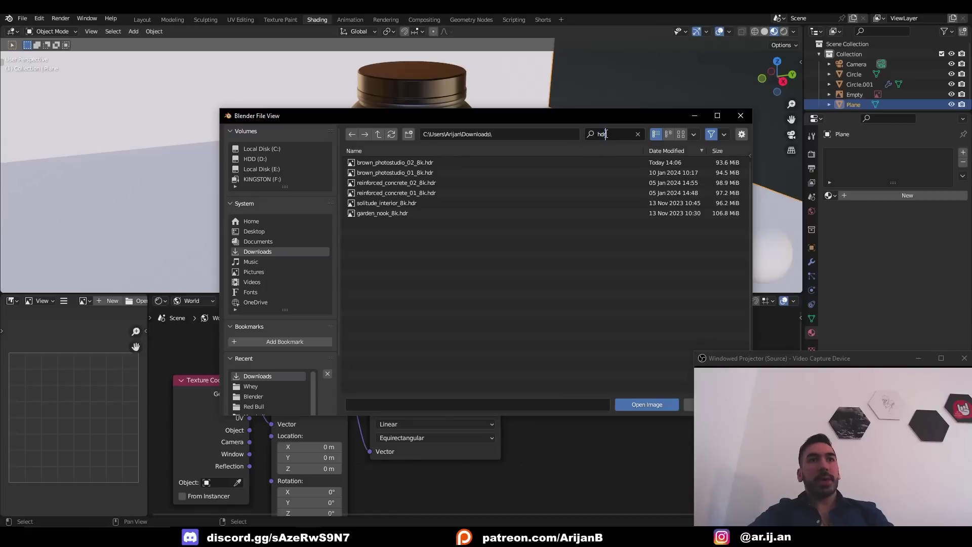
{"action": "left_click", "coordinate": [439, 276]}
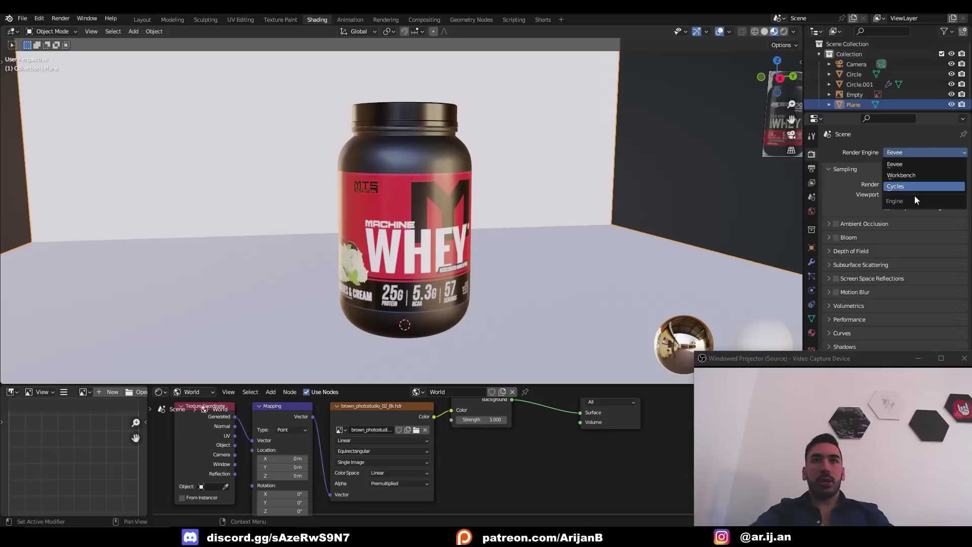
- Change the render engine to Cycles and set the maximum render samples to 128
{"action": "left_click", "coordinate": [910, 187]}
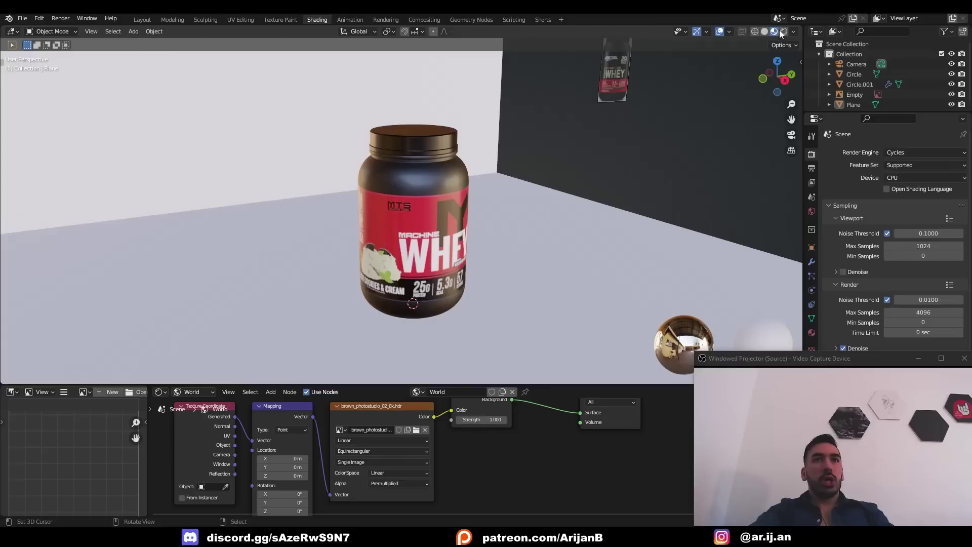
{"action": "left_click", "coordinate": [784, 32]}
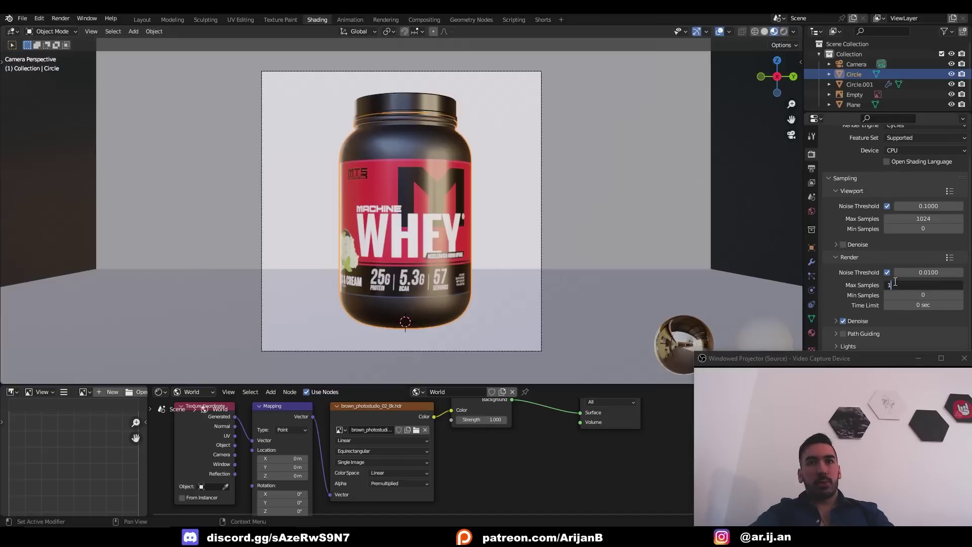
{"action": "key", "text": "Return"}
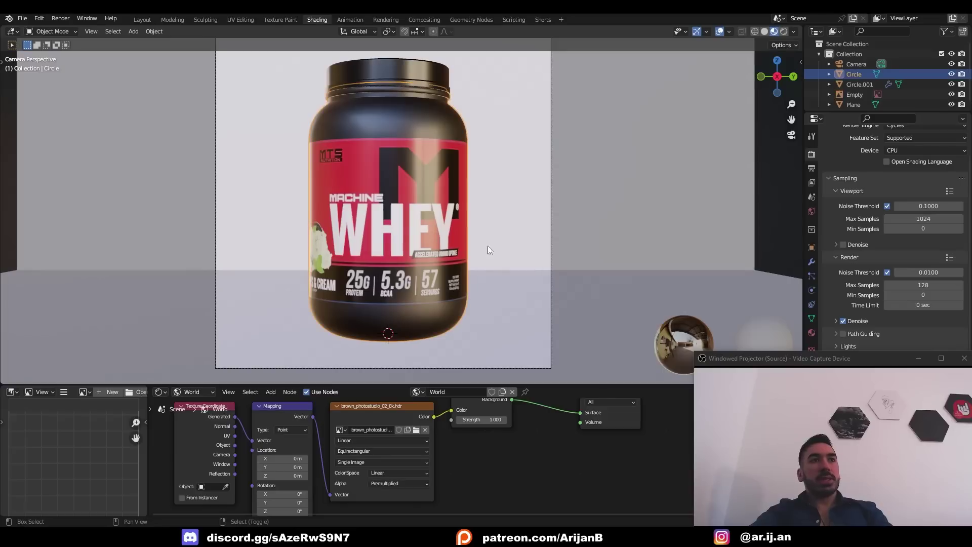
- Render the camera view of the jar as a still image and fit the whole result in view
{"action": "middle_click_drag", "start_coordinate": [512, 246], "coordinate": [521, 267], "text": "shift"}
{"action": "key", "text": "F12"}
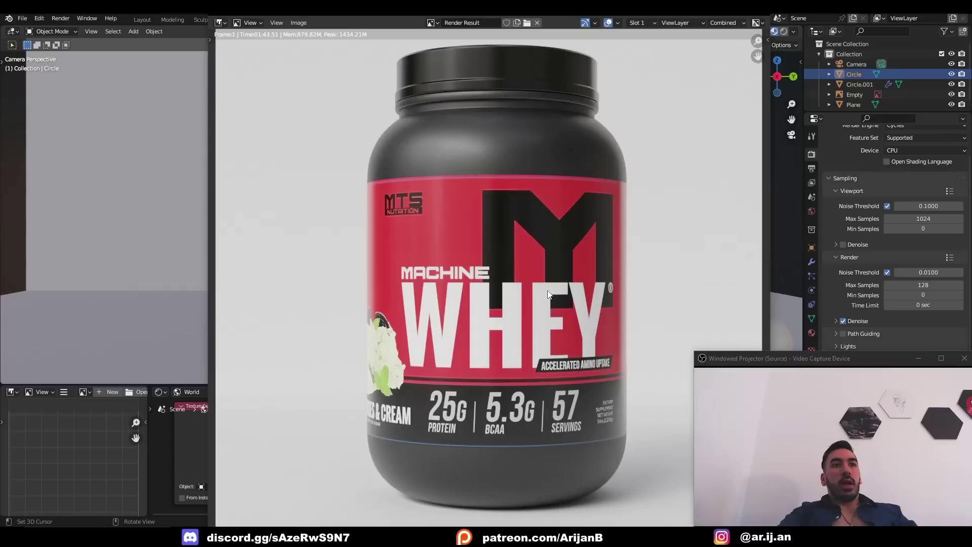
{"action": "scroll", "coordinate": [547, 294], "scroll_direction": "down", "scroll_amount": 1}
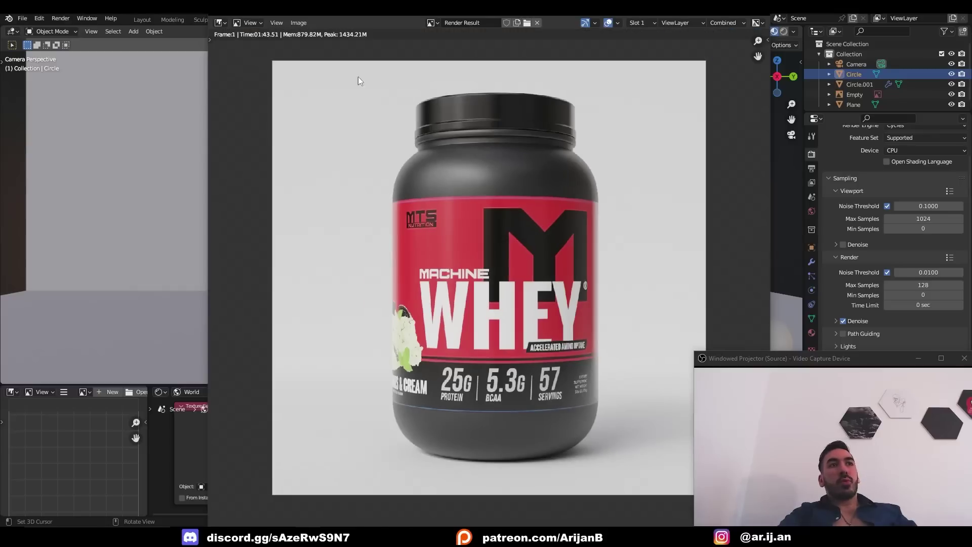
- Examine the rendered jar's lid, label, lighting and floor shadow, and close the render window
{"action": "left_click", "coordinate": [299, 23]}
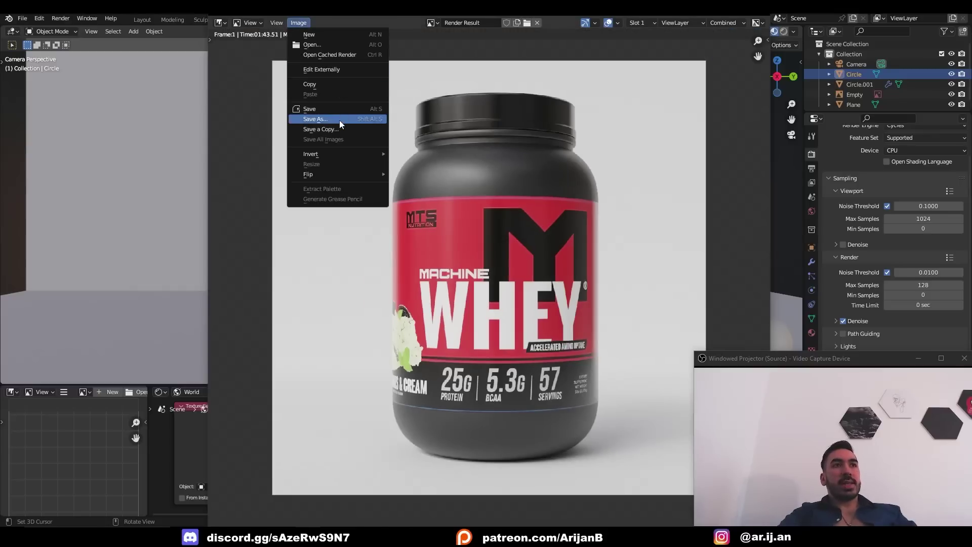
{"action": "middle_click_drag", "start_coordinate": [449, 202], "coordinate": [429, 232]}
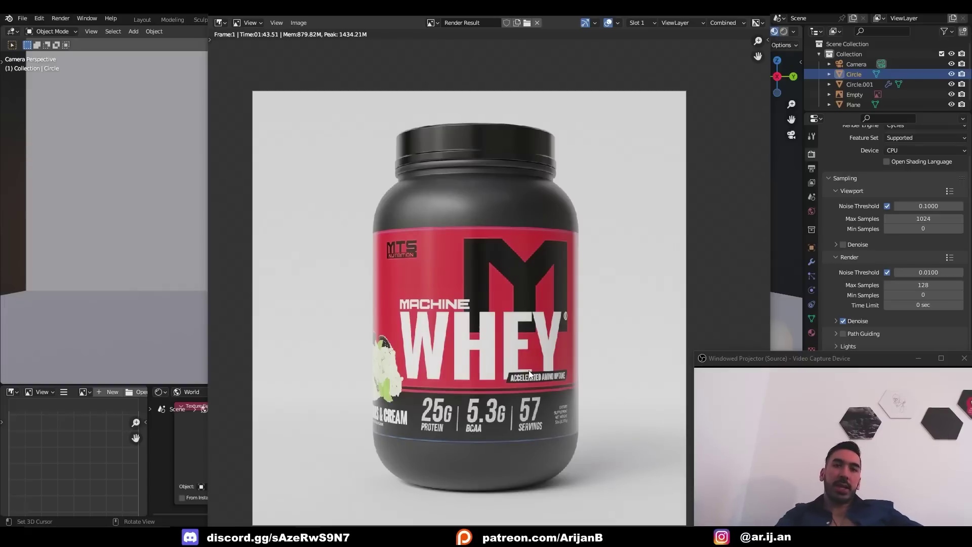
{"action": "middle_click_drag", "start_coordinate": [513, 225], "coordinate": [511, 210]}
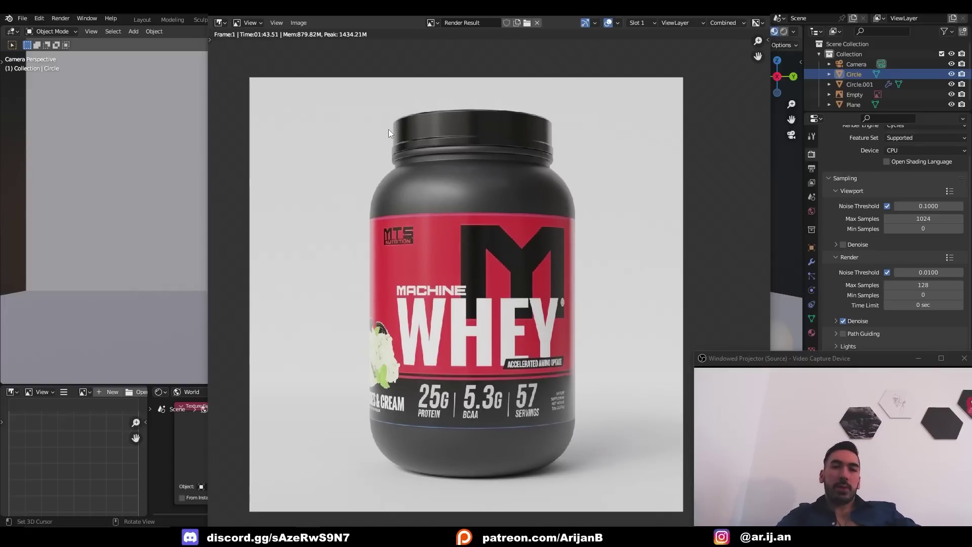
{"action": "scroll", "coordinate": [465, 284], "scroll_direction": "down", "scroll_amount": 1}
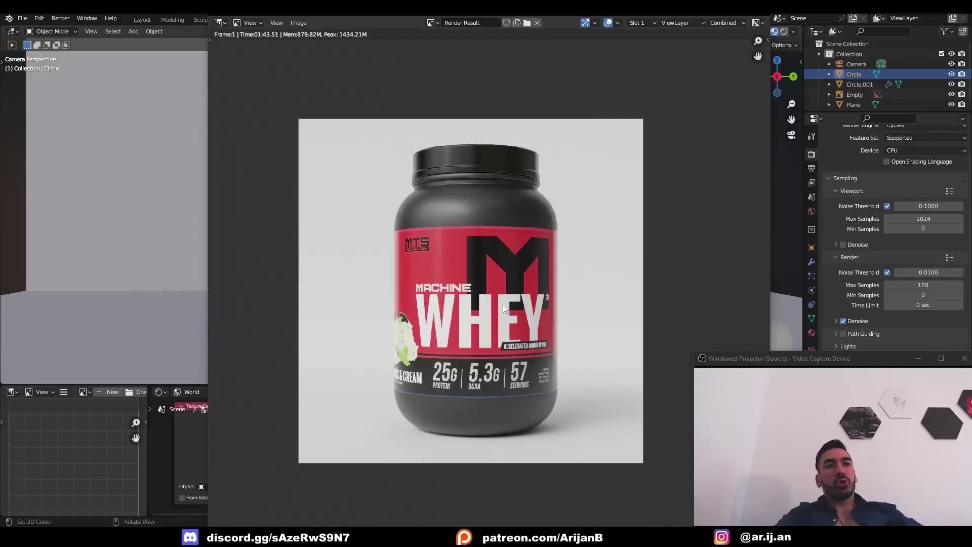
{"action": "scroll", "coordinate": [488, 287], "scroll_direction": "down", "scroll_amount": 1}
{"action": "scroll", "coordinate": [494, 274], "scroll_direction": "up", "scroll_amount": 1}
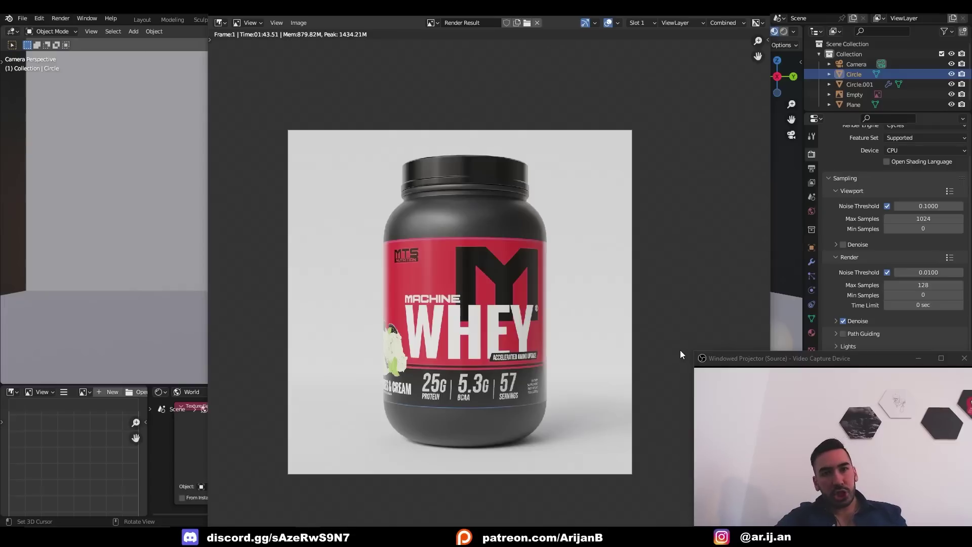
{"action": "key", "text": "Escape"}
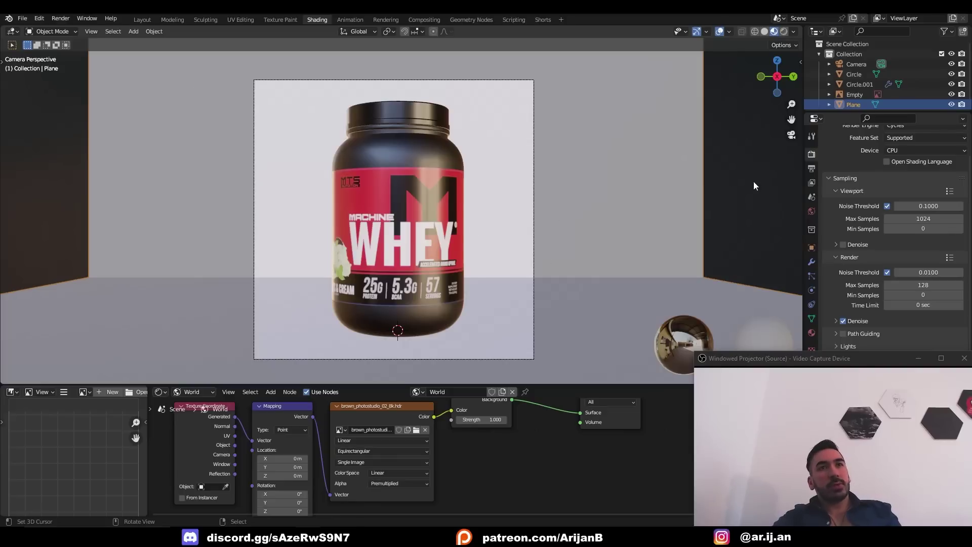
{"action": "left_click", "coordinate": [775, 232]}
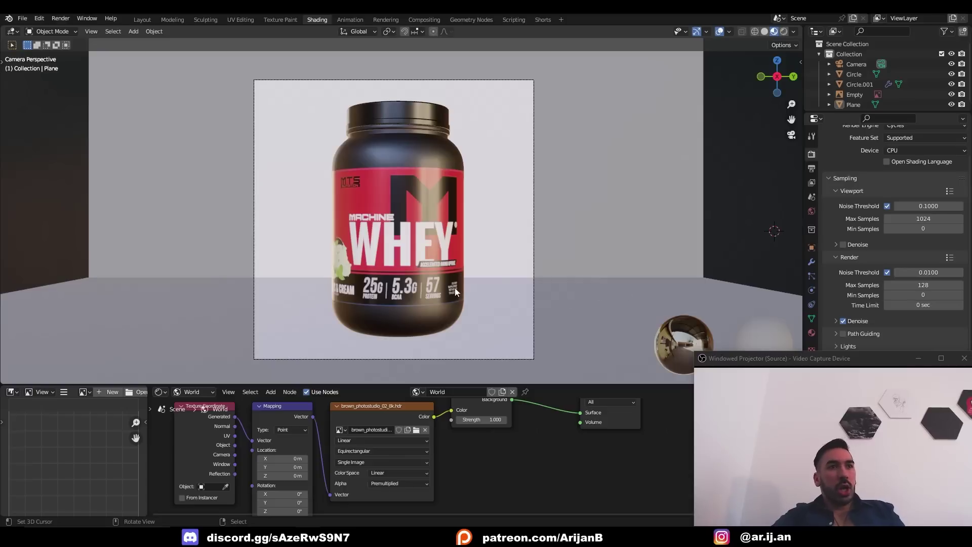
{"action": "right_click", "coordinate": [414, 160]}
{"action": "right_click", "coordinate": [712, 199]}
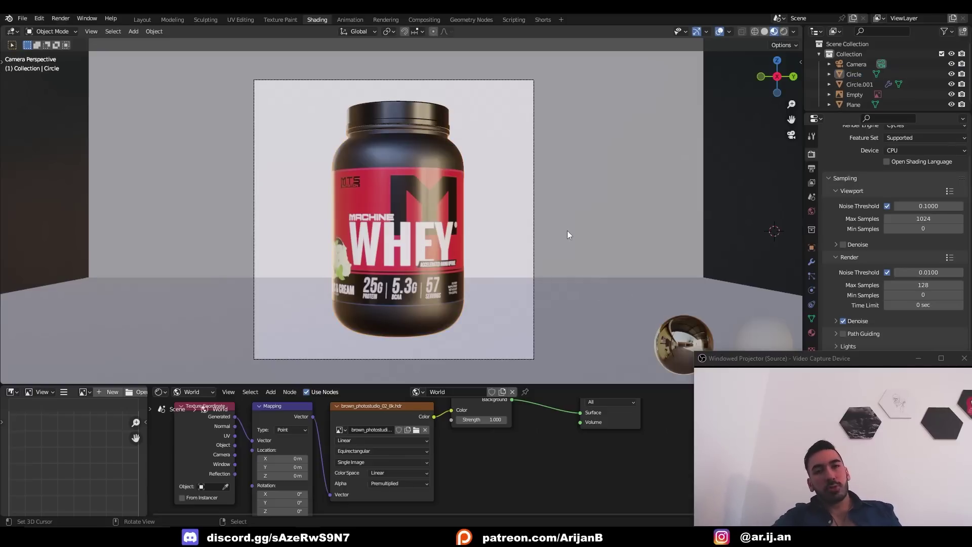